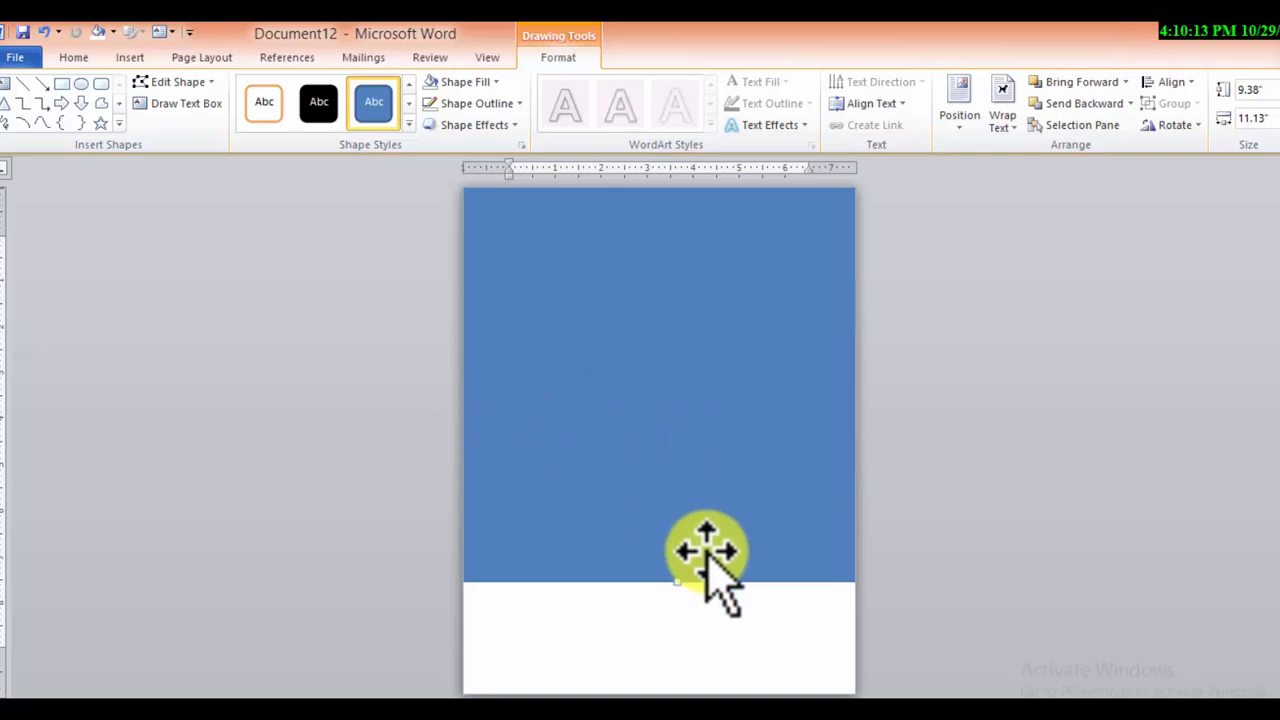
Delete the large blue rectangle from the page
drag(709, 571, 690, 606)
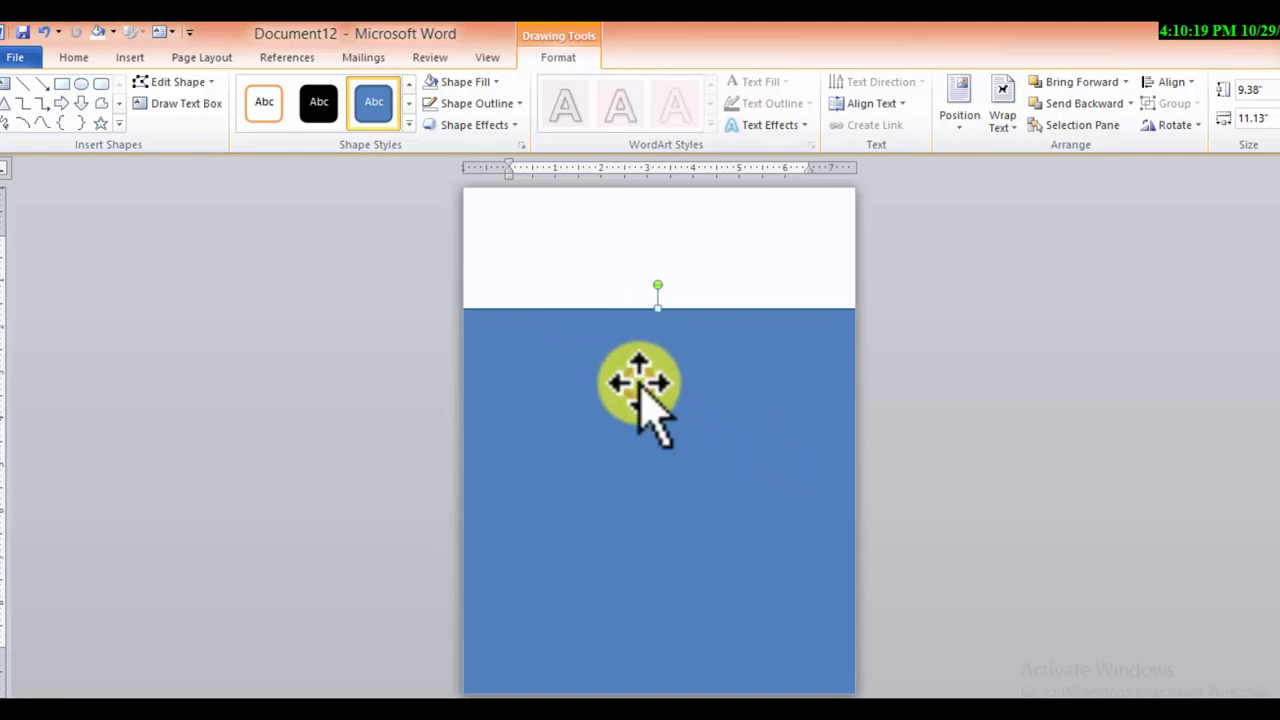
key(Delete)
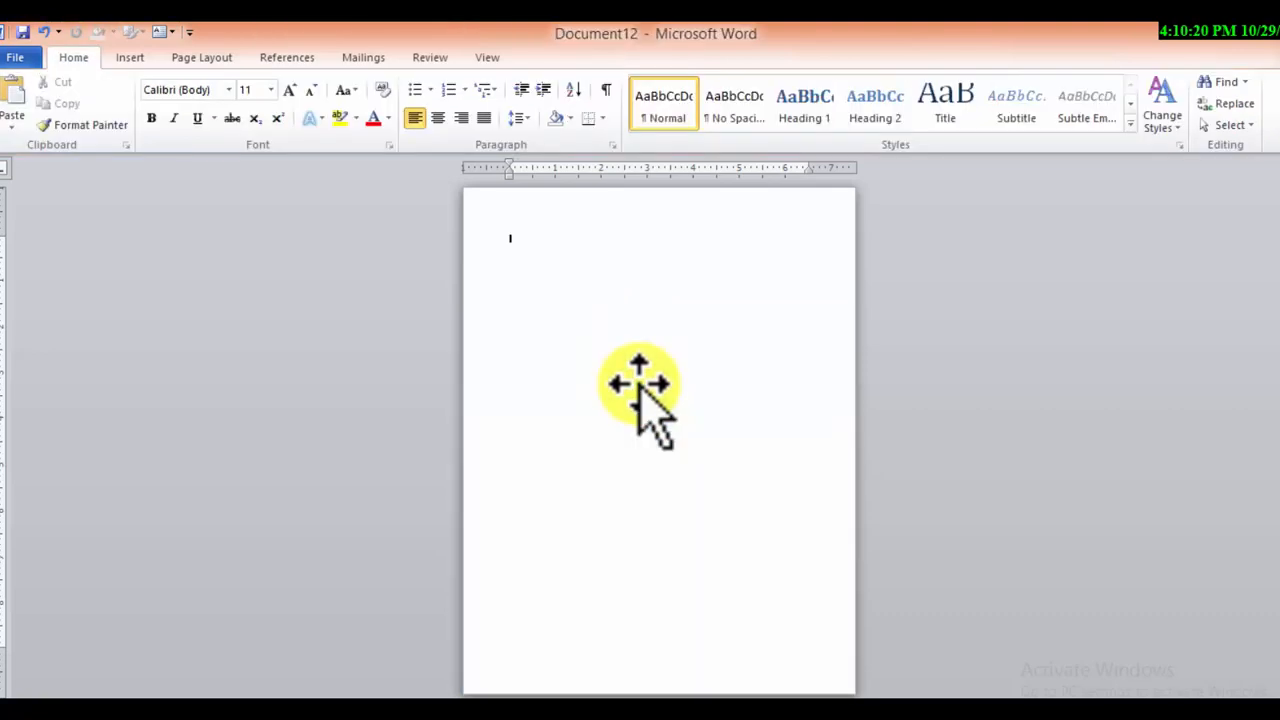
Draw a blue pentagon about 11.21" high and 15.98" wide and position it so its peak sits near the page's upper part
click(160, 57)
click(127, 57)
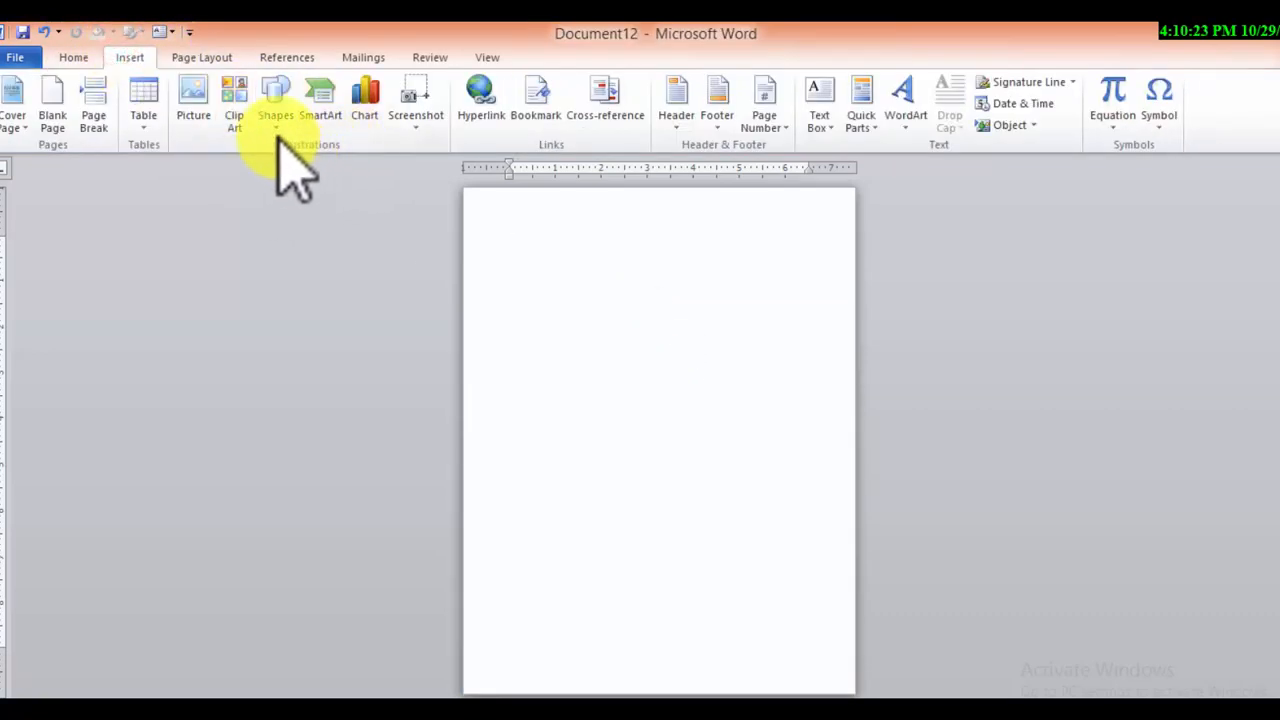
click(276, 100)
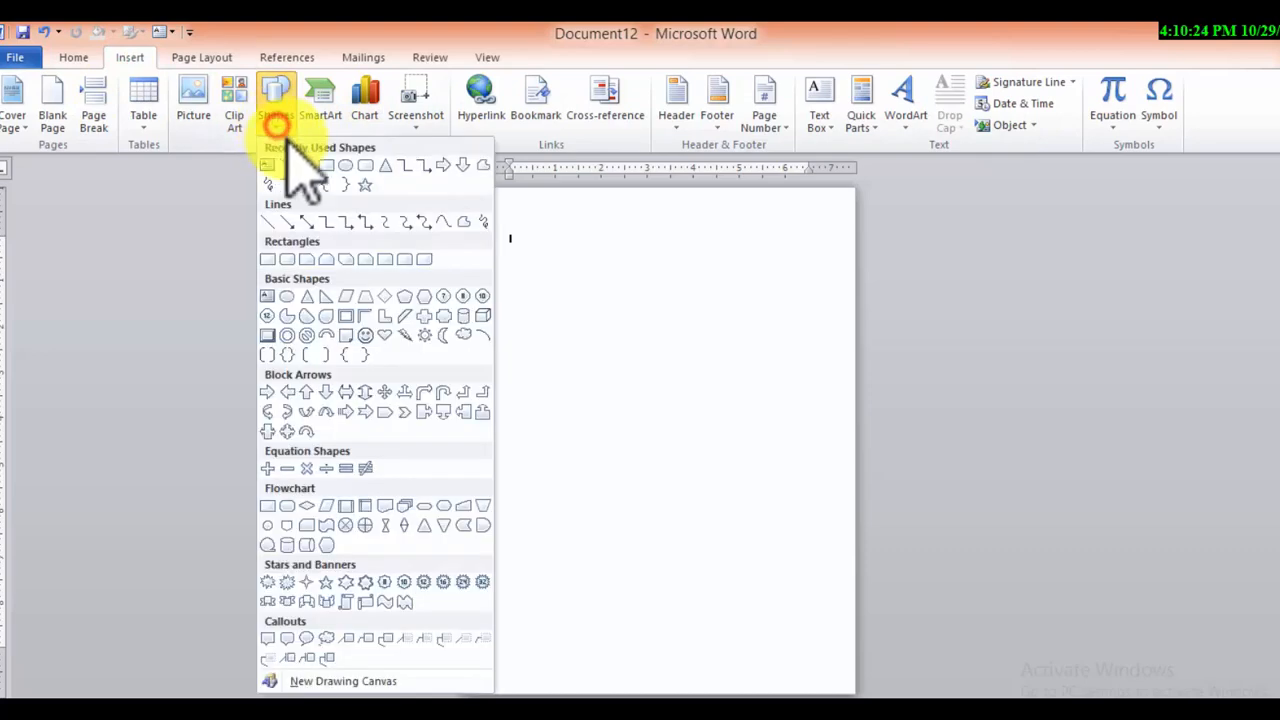
click(408, 296)
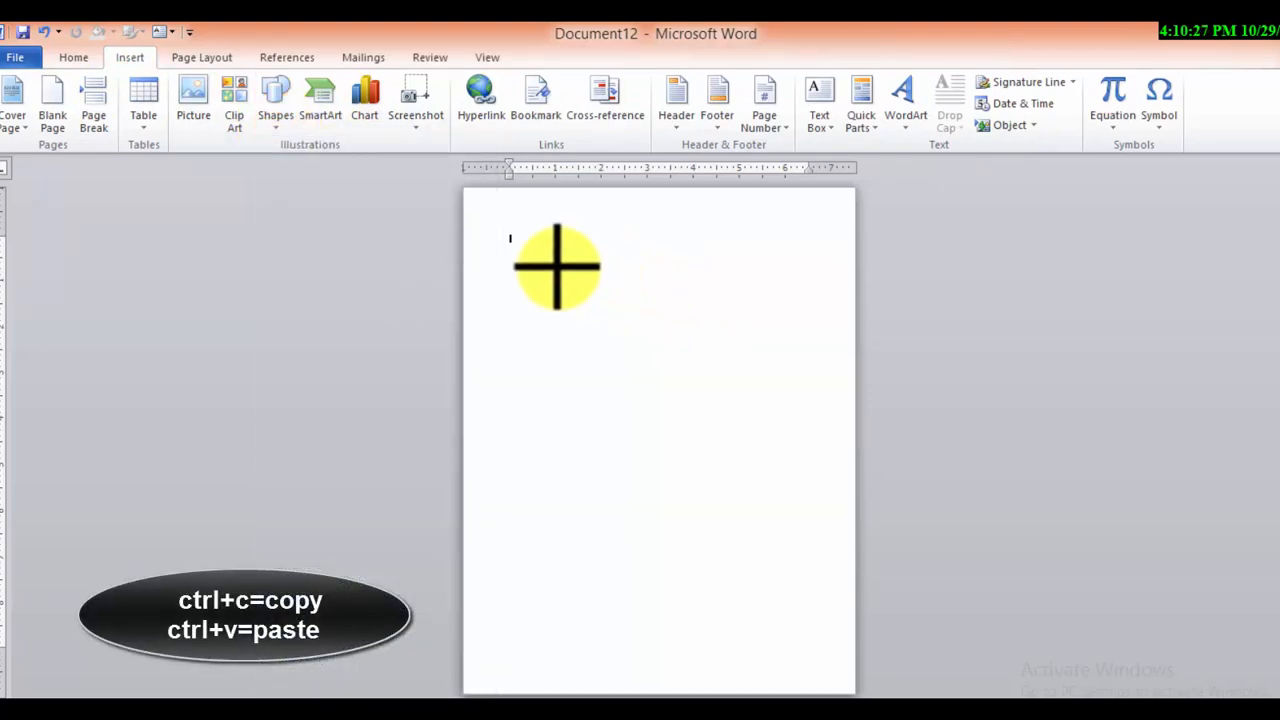
mouse_move(529, 257)
mouse_down()
mouse_move(814, 431)
mouse_move(1234, 614)
mouse_move(1266, 700)
mouse_up()
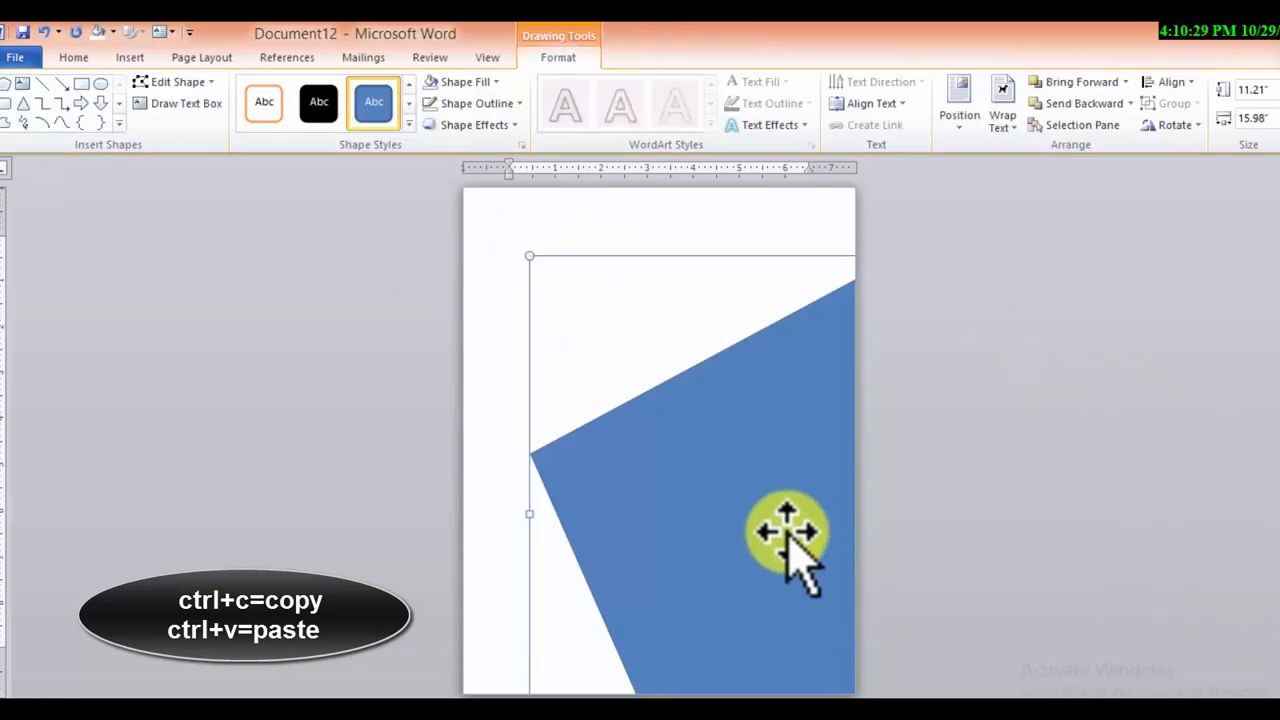
drag(786, 537, 529, 500)
drag(648, 476, 648, 428)
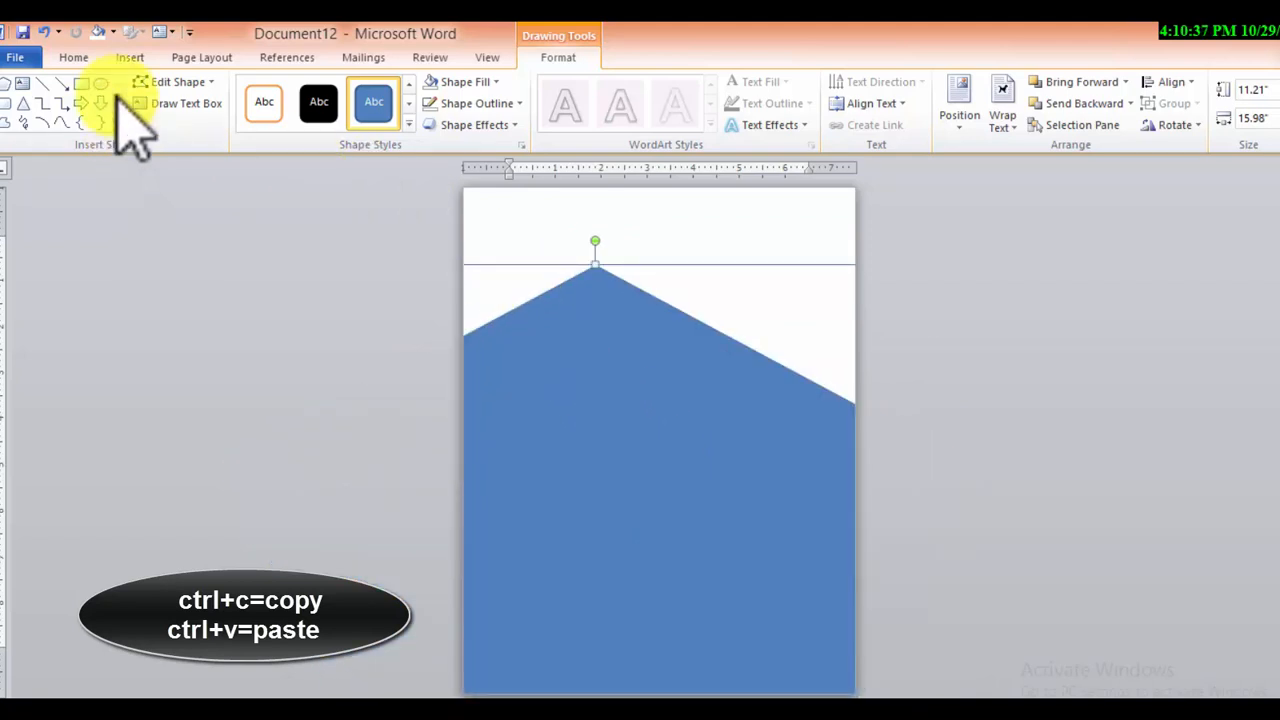
Draw a rectangular bar about 1.02" high and 12.57" wide across the pentagon and apply the white style with orange outline
click(81, 83)
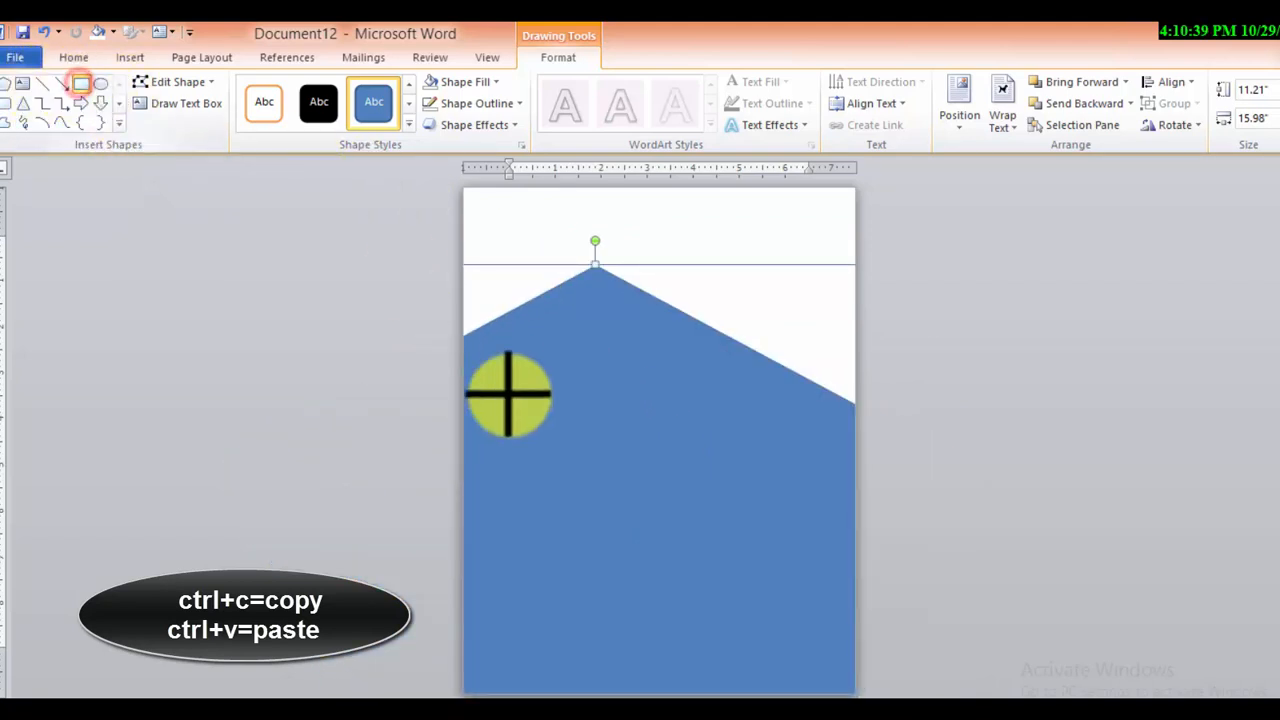
drag(509, 395, 798, 442)
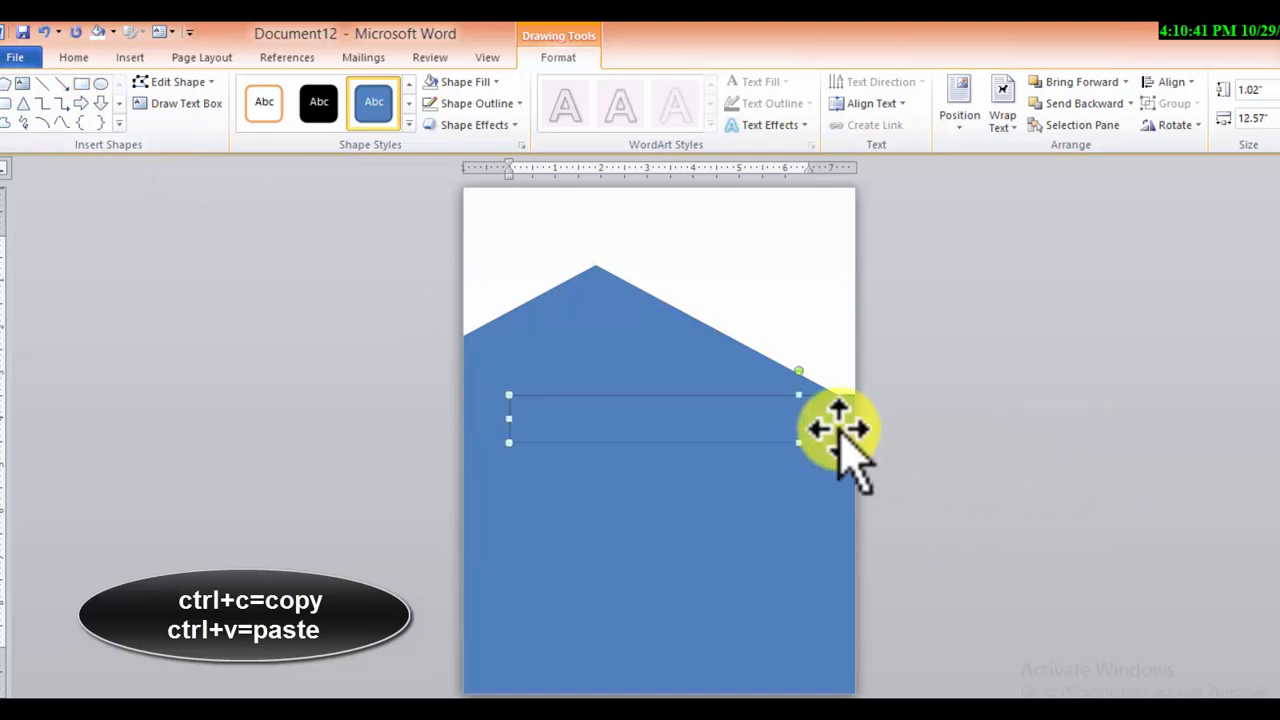
click(262, 102)
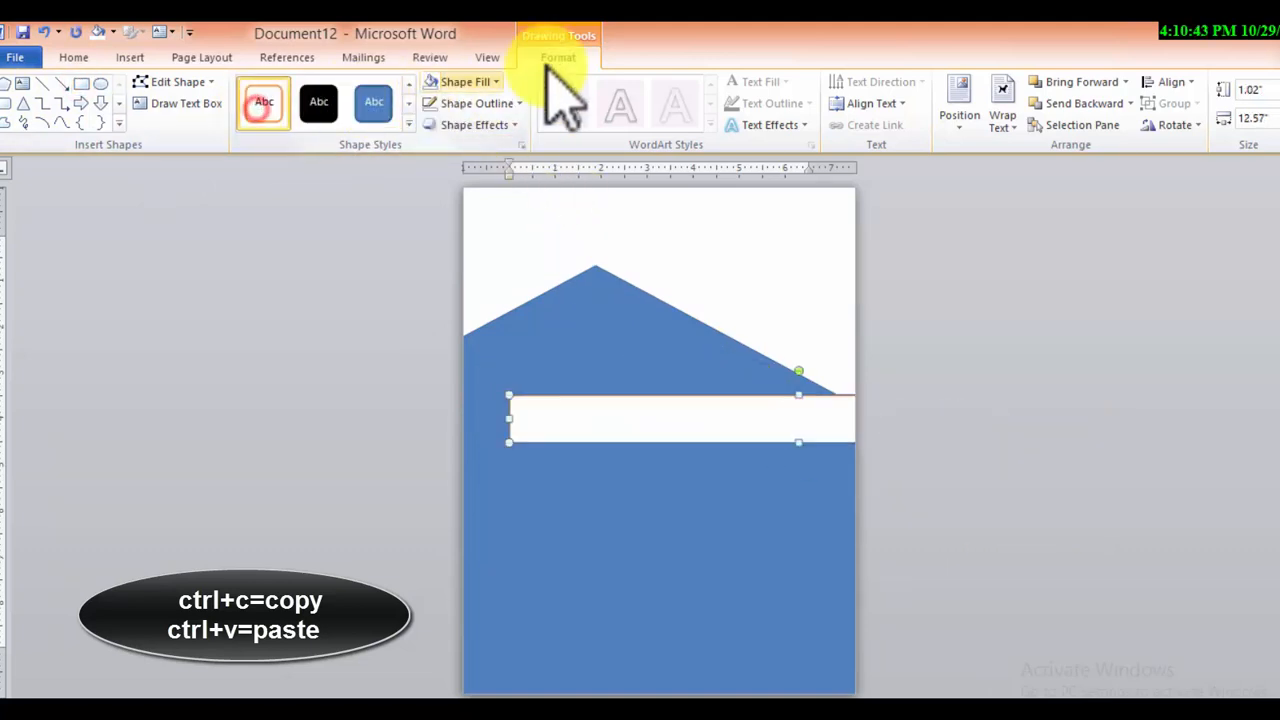
Add the middle reflection variation of the third row to the white bar
click(470, 124)
mouse_move(488, 252)
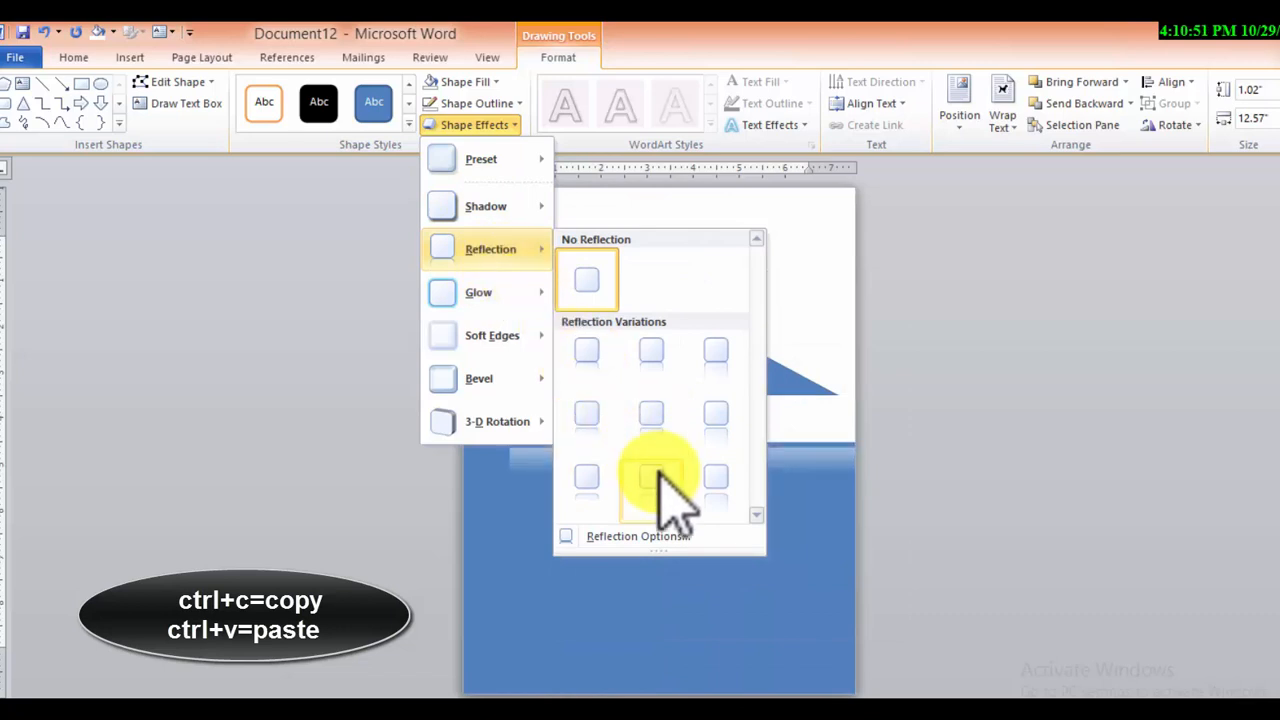
click(658, 473)
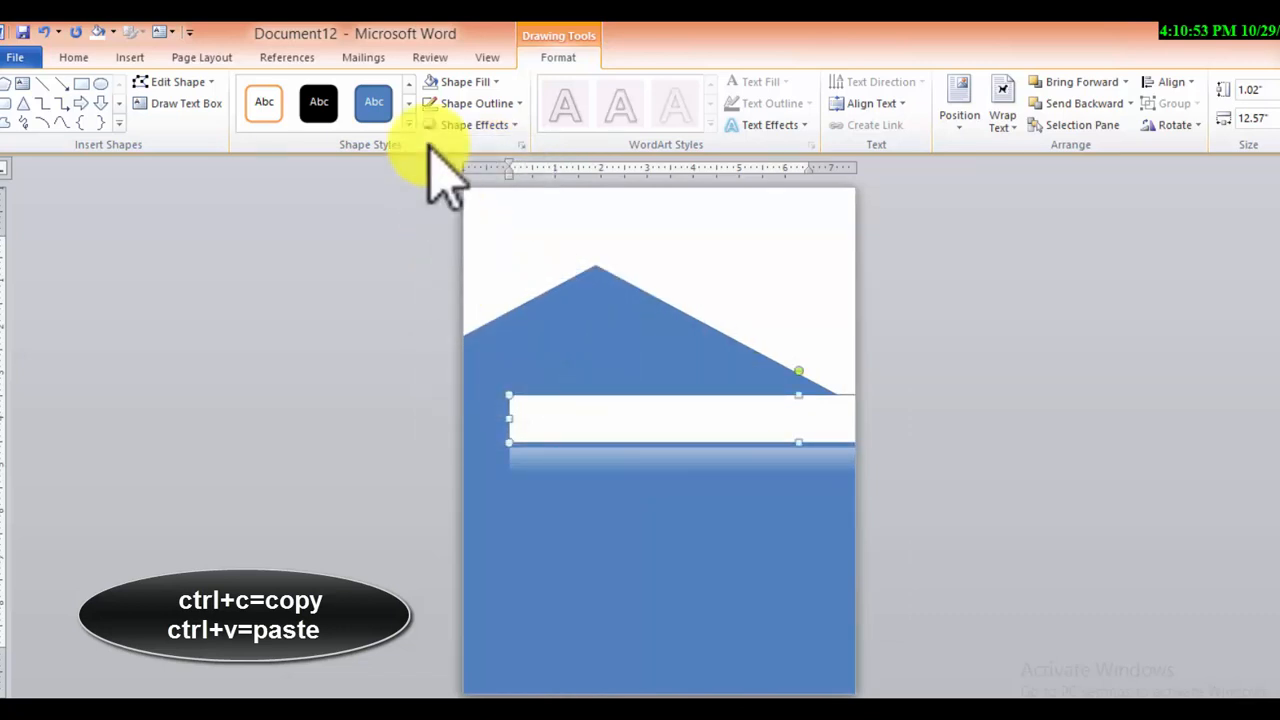
Open the detailed glow options for the white bar
click(470, 124)
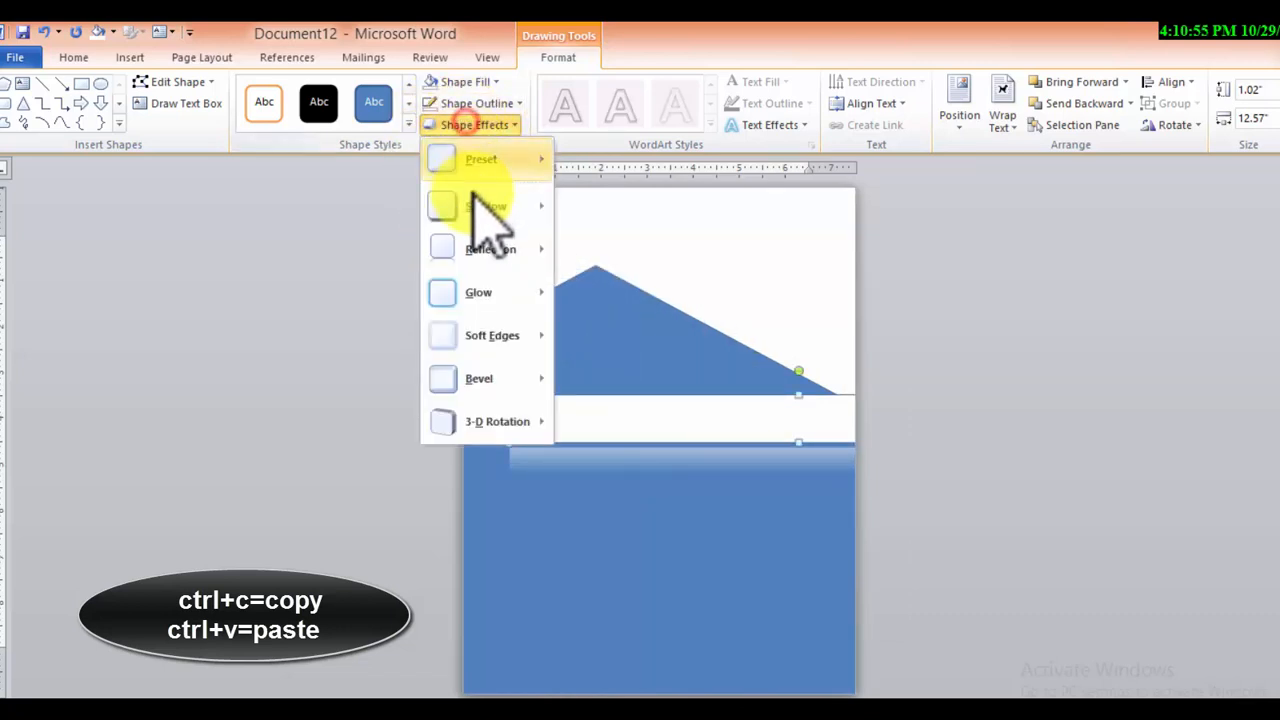
mouse_move(495, 282)
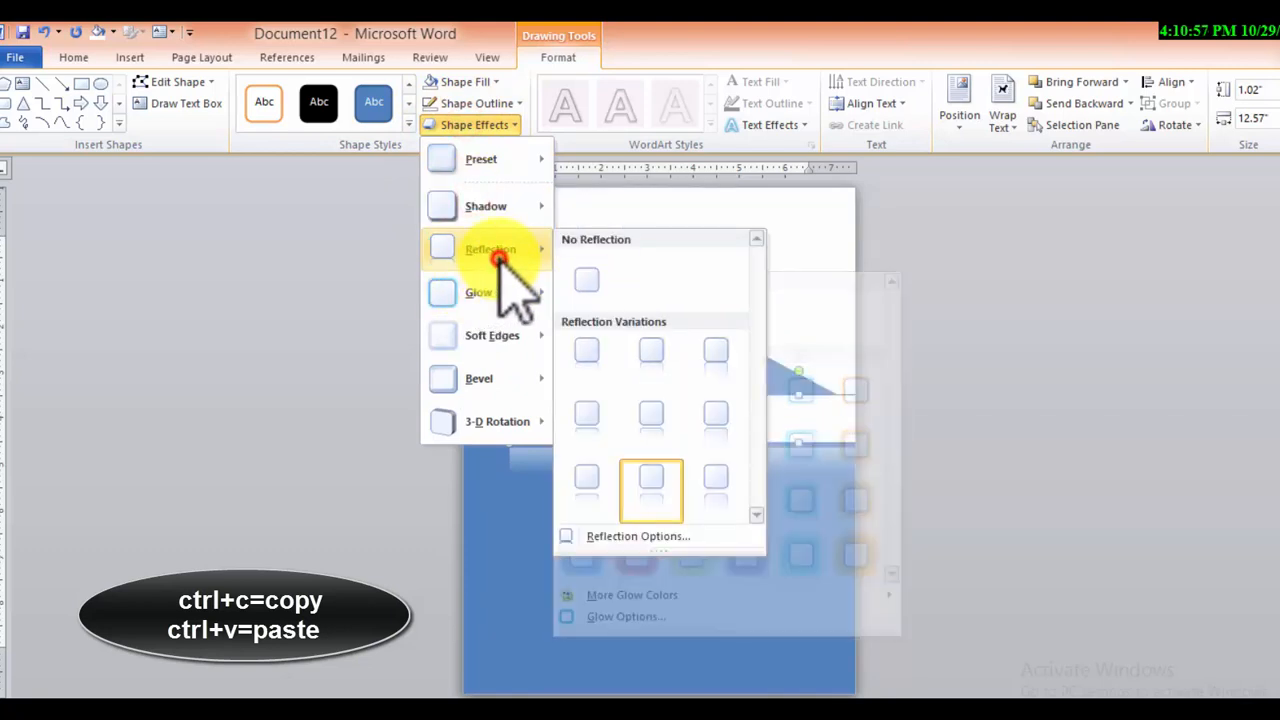
mouse_move(491, 330)
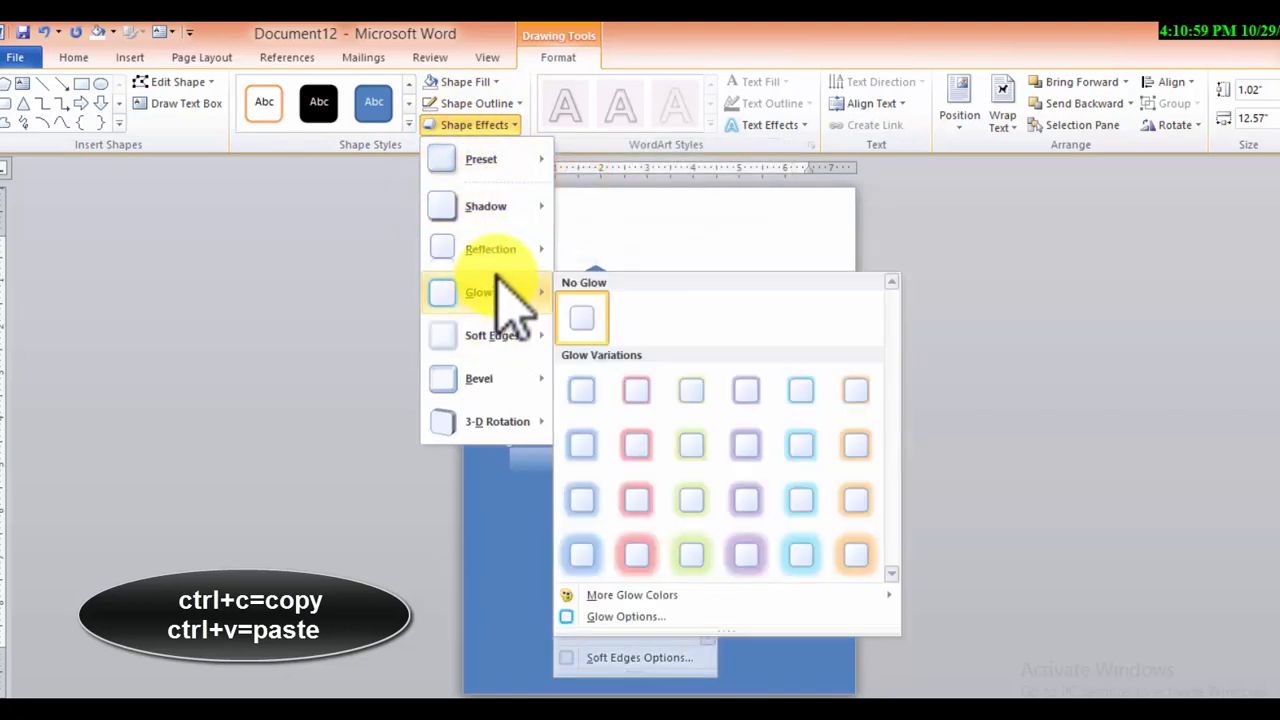
click(640, 614)
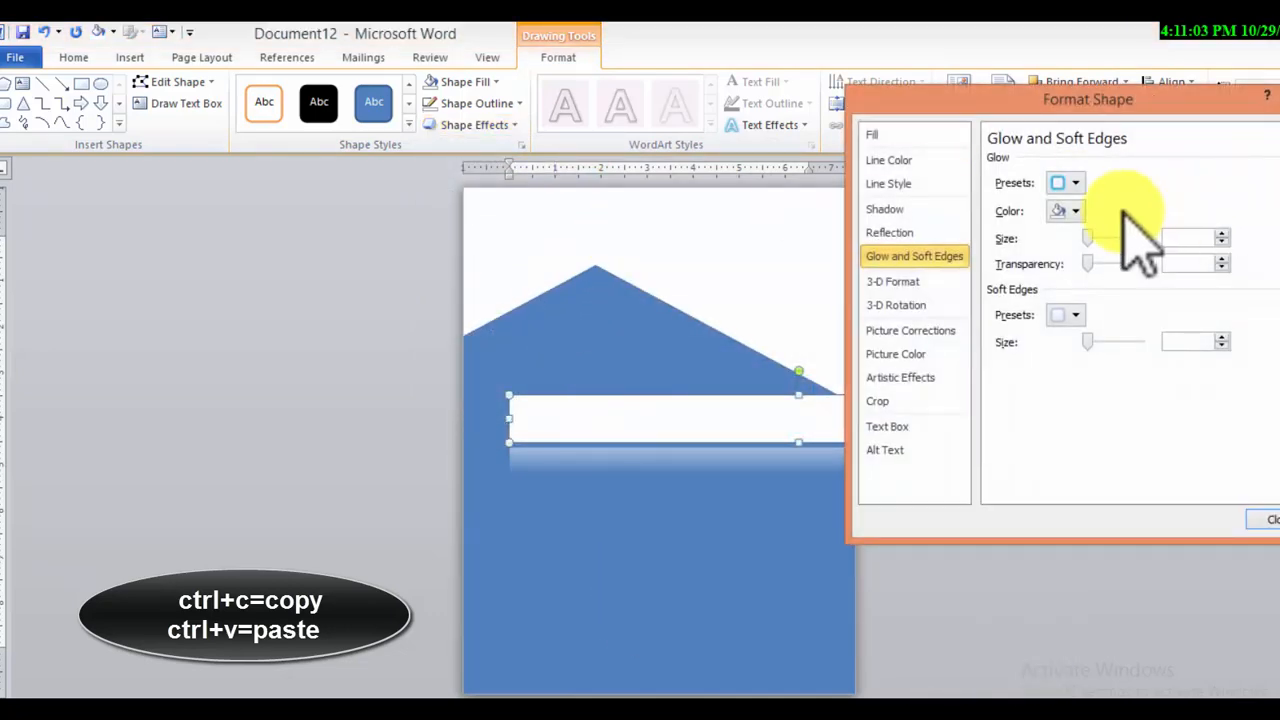
Try several dark black and tan theme colours for the white bar's glow
click(1072, 210)
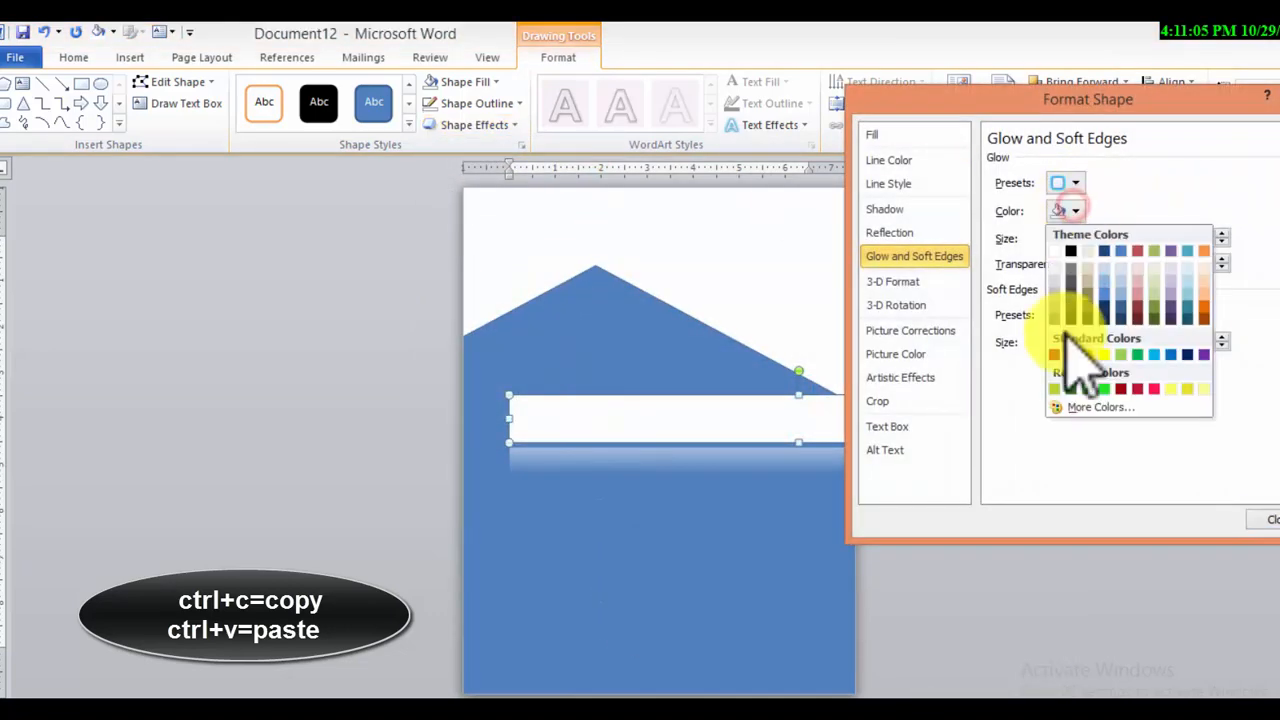
click(1072, 312)
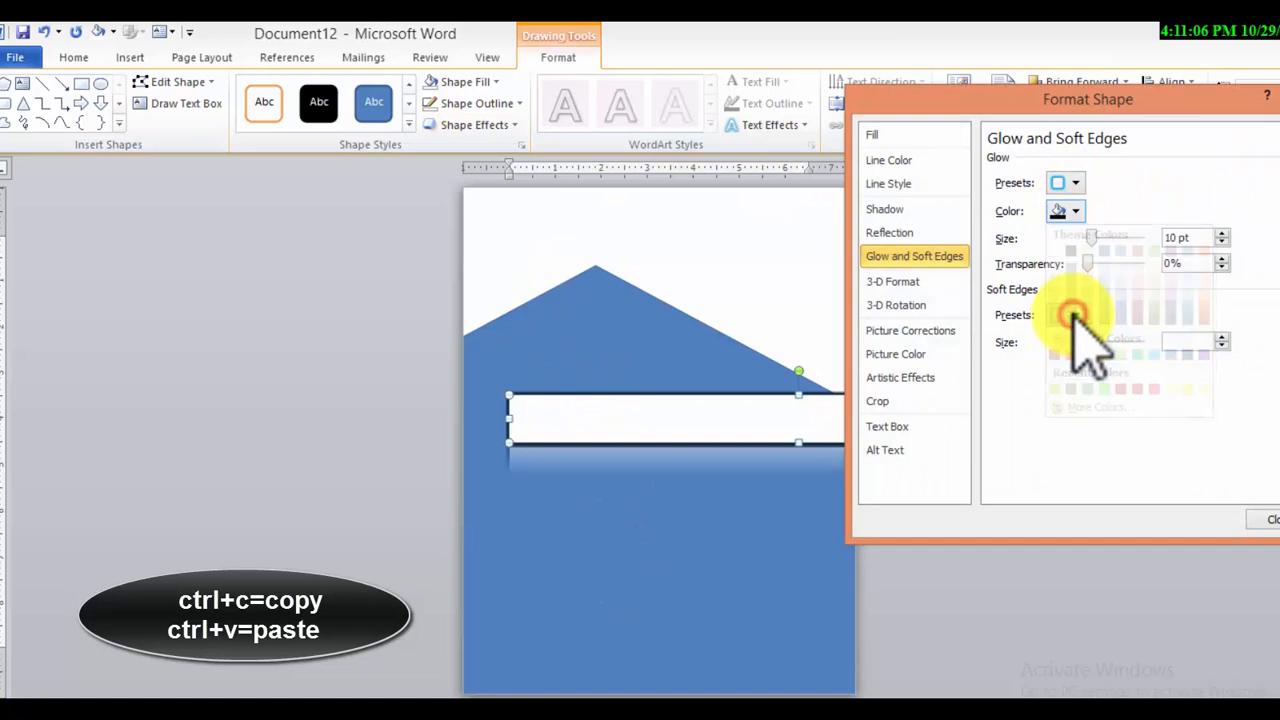
click(1073, 210)
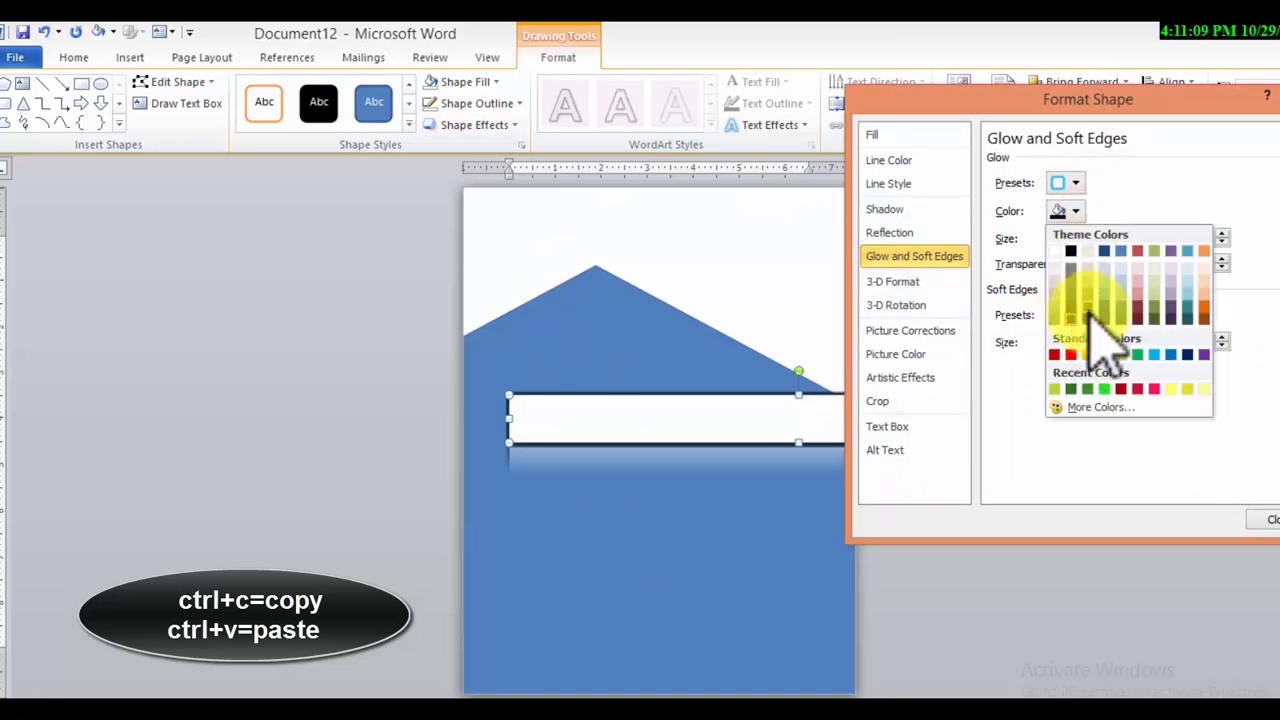
click(1088, 314)
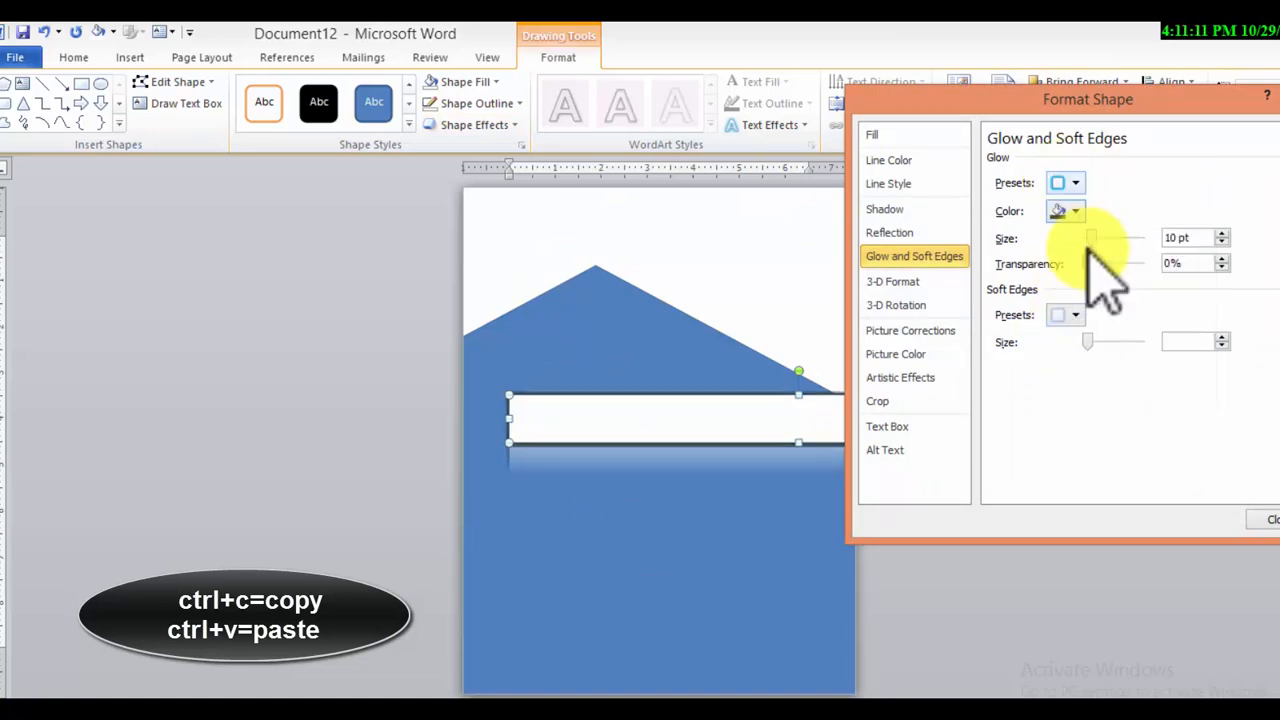
click(1072, 210)
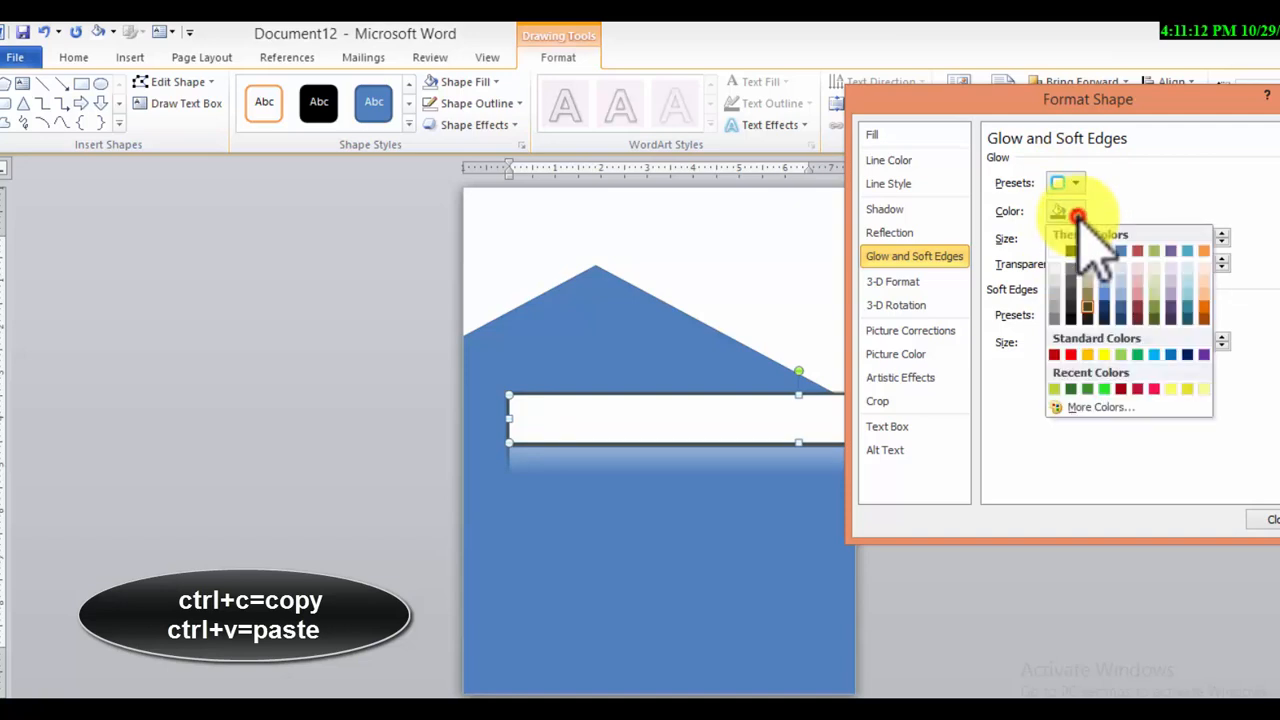
click(1086, 286)
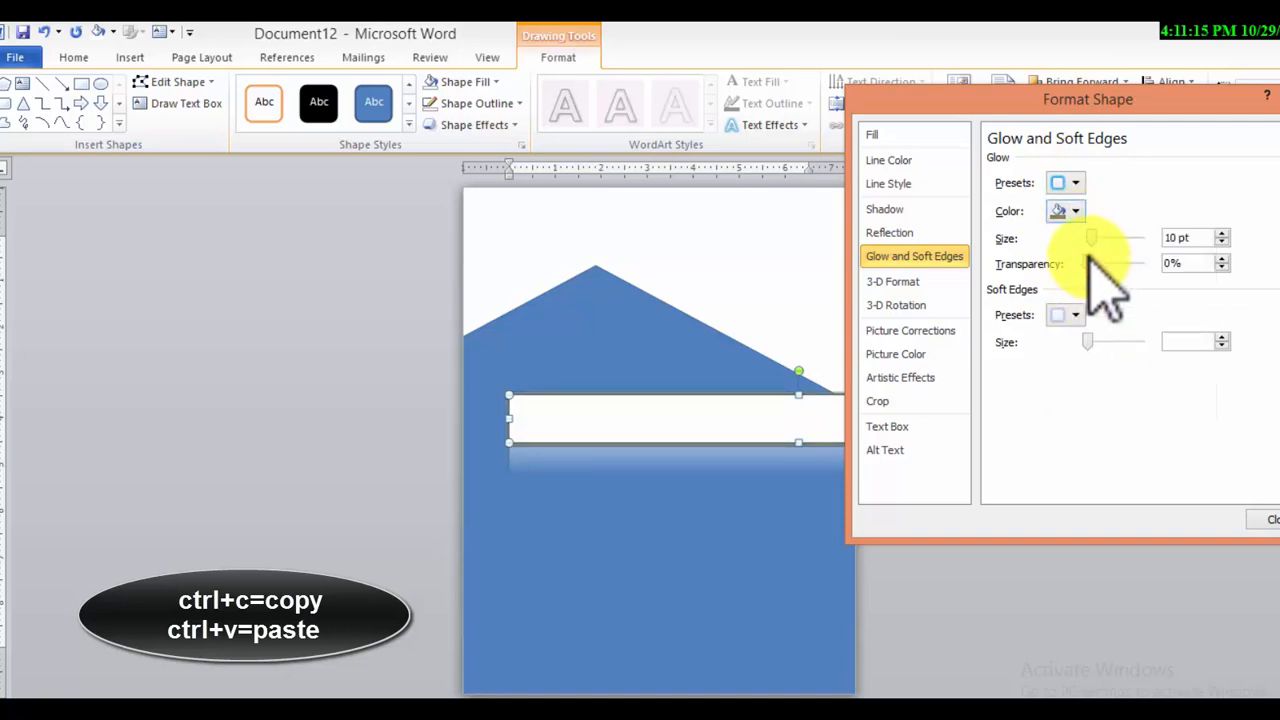
Apply the 18 pt Accent color 2 glow preset to the white bar and recolour the glow dark tan
click(1073, 182)
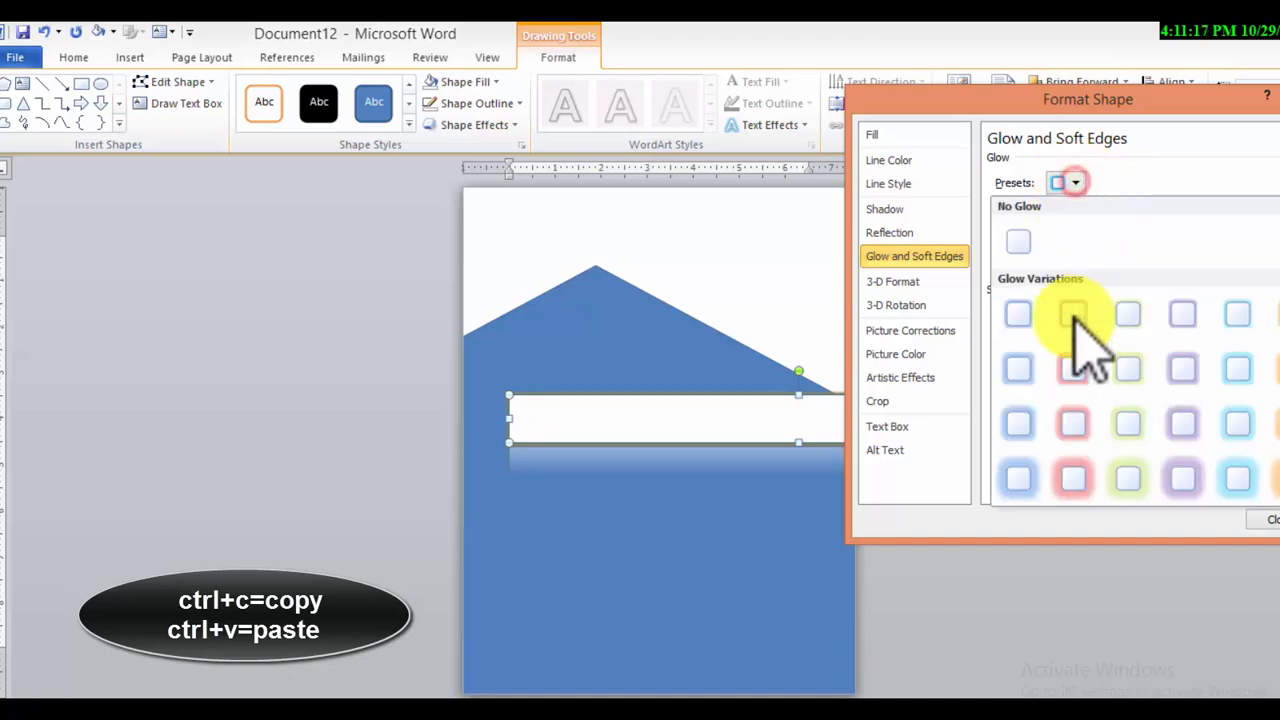
click(1090, 484)
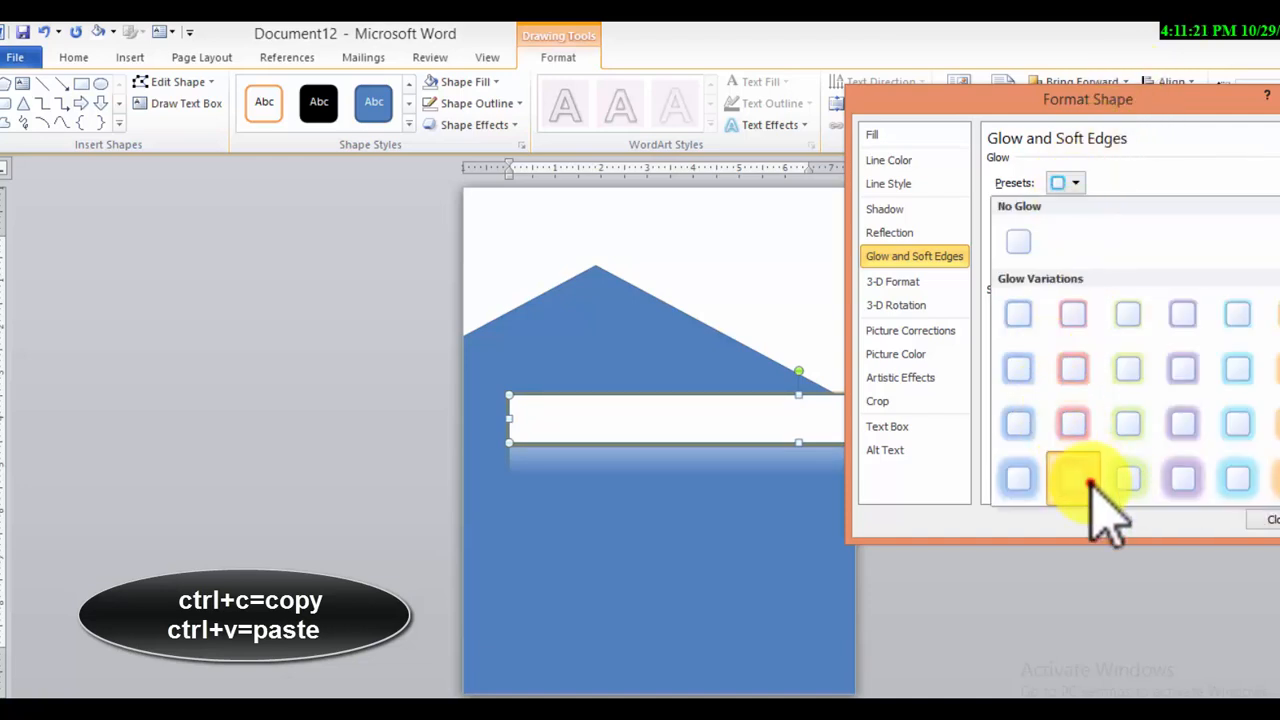
click(1073, 211)
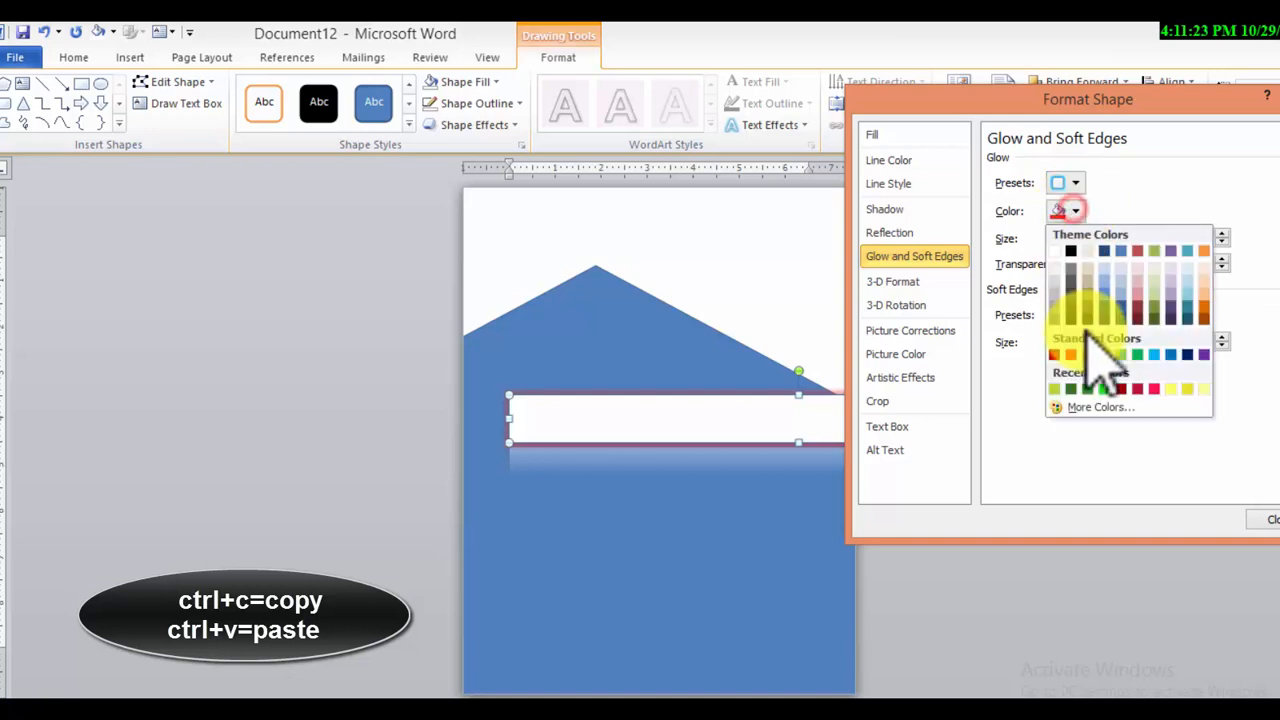
click(1086, 309)
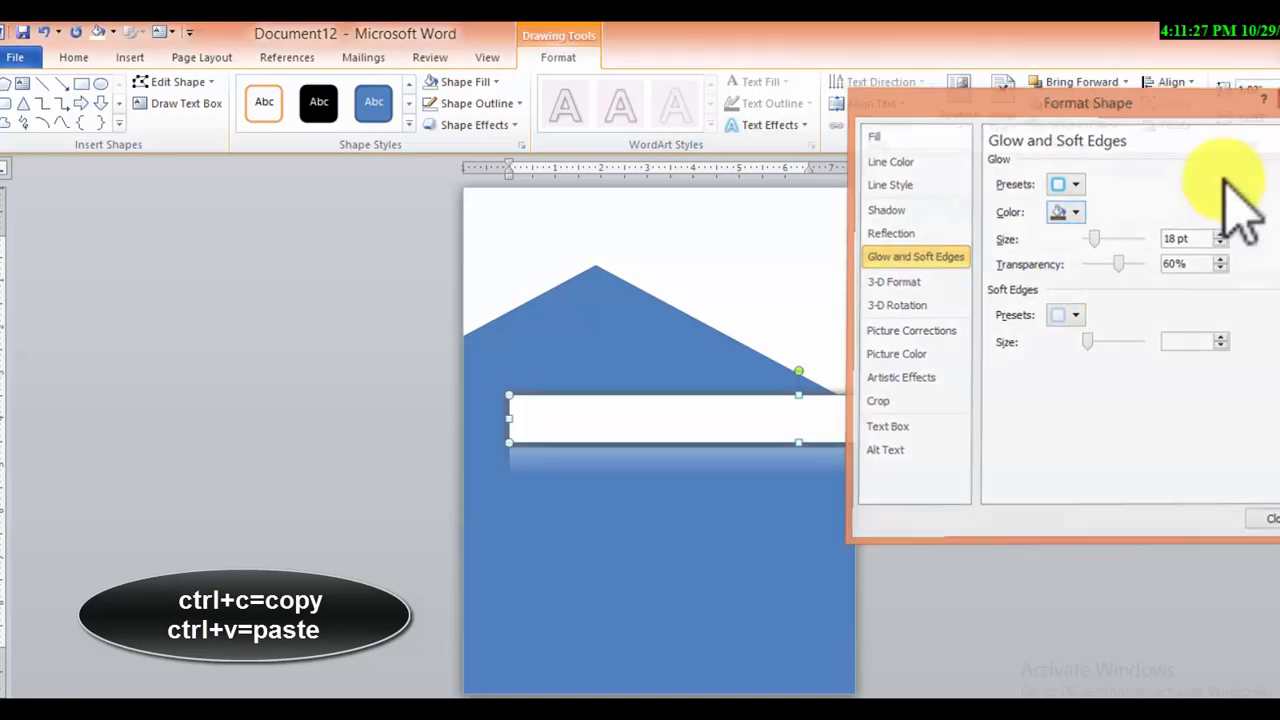
click(1270, 519)
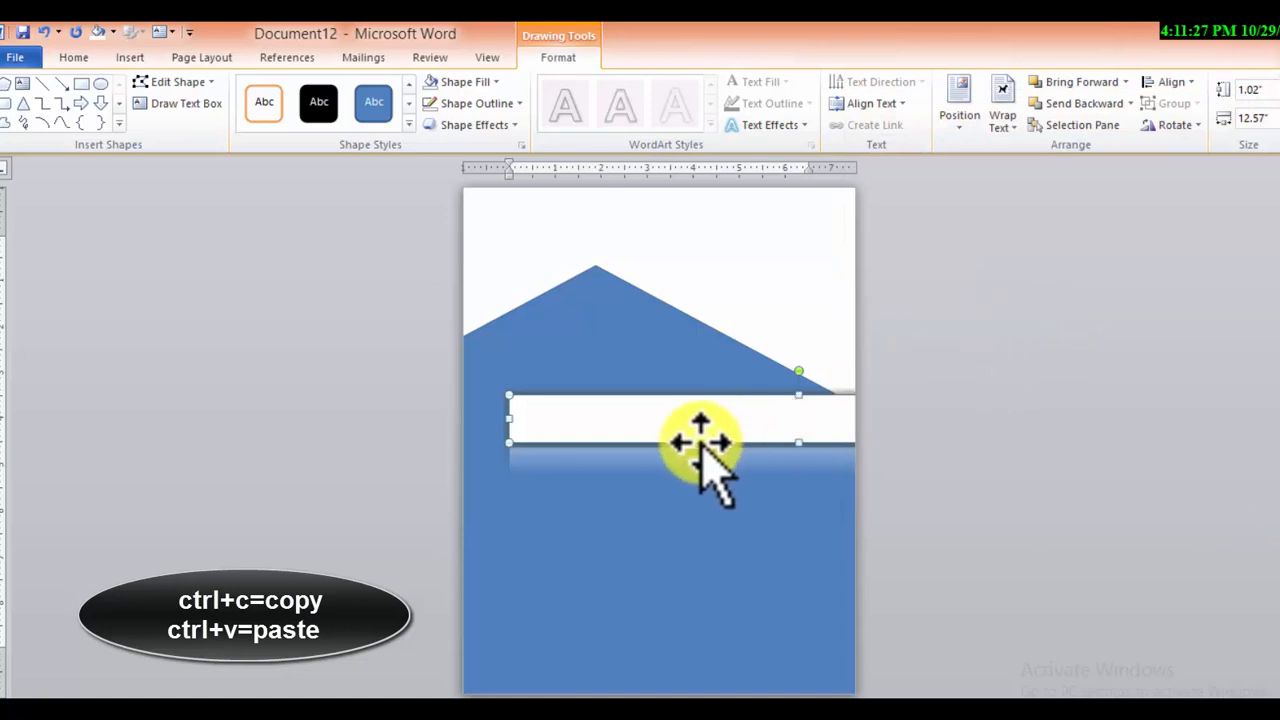
Apply the Preset 2 shape effect to the white bar and arrange three copies of it as spaced horizontal stripes across the page
click(483, 126)
mouse_move(488, 160)
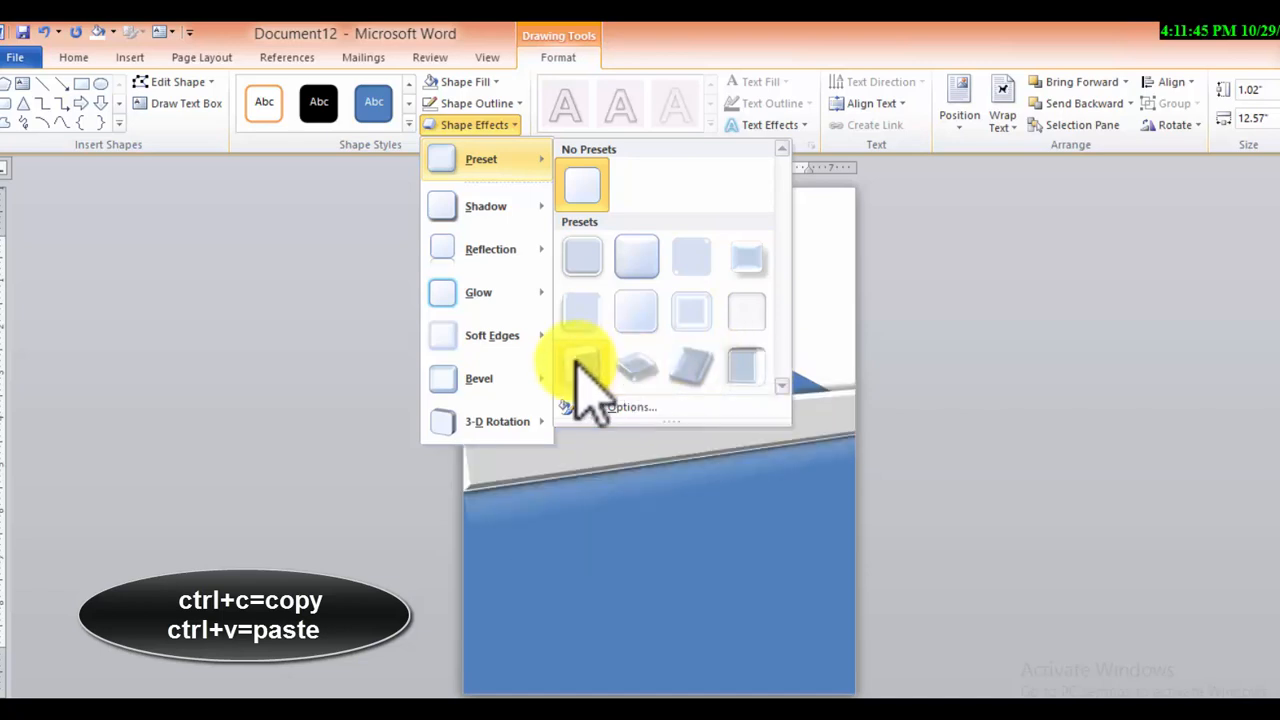
click(629, 266)
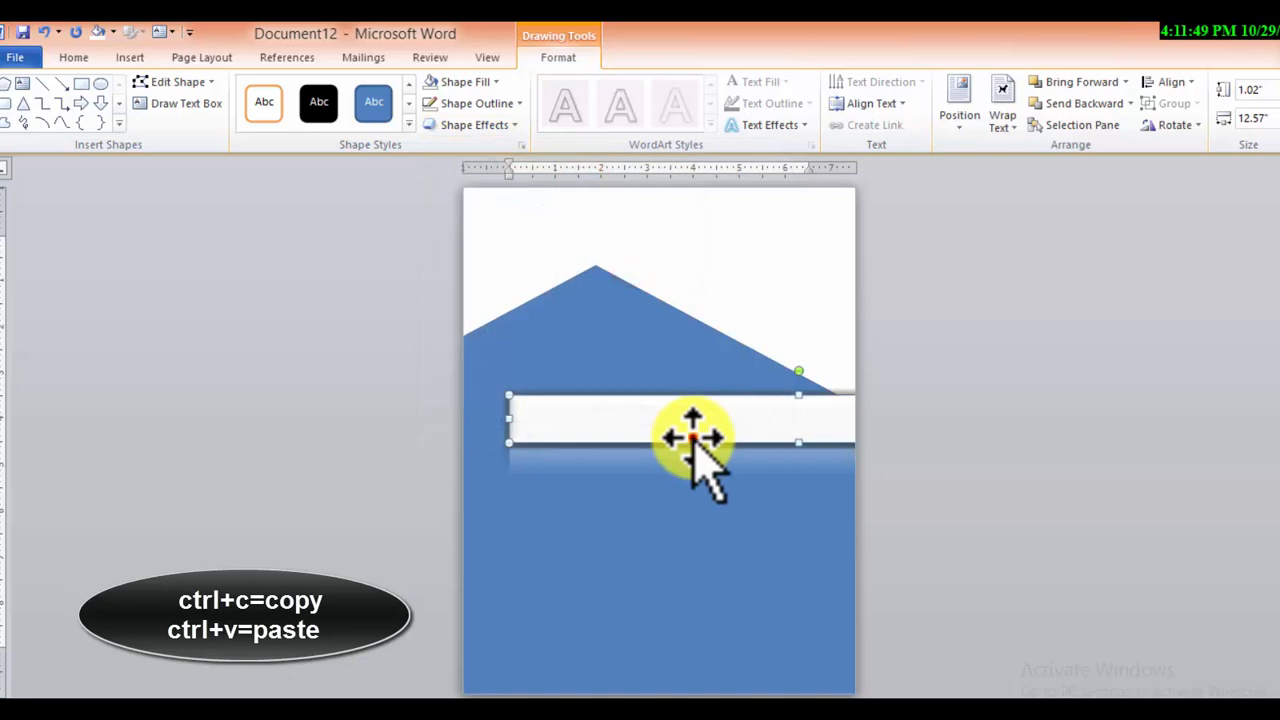
drag(691, 436, 632, 575)
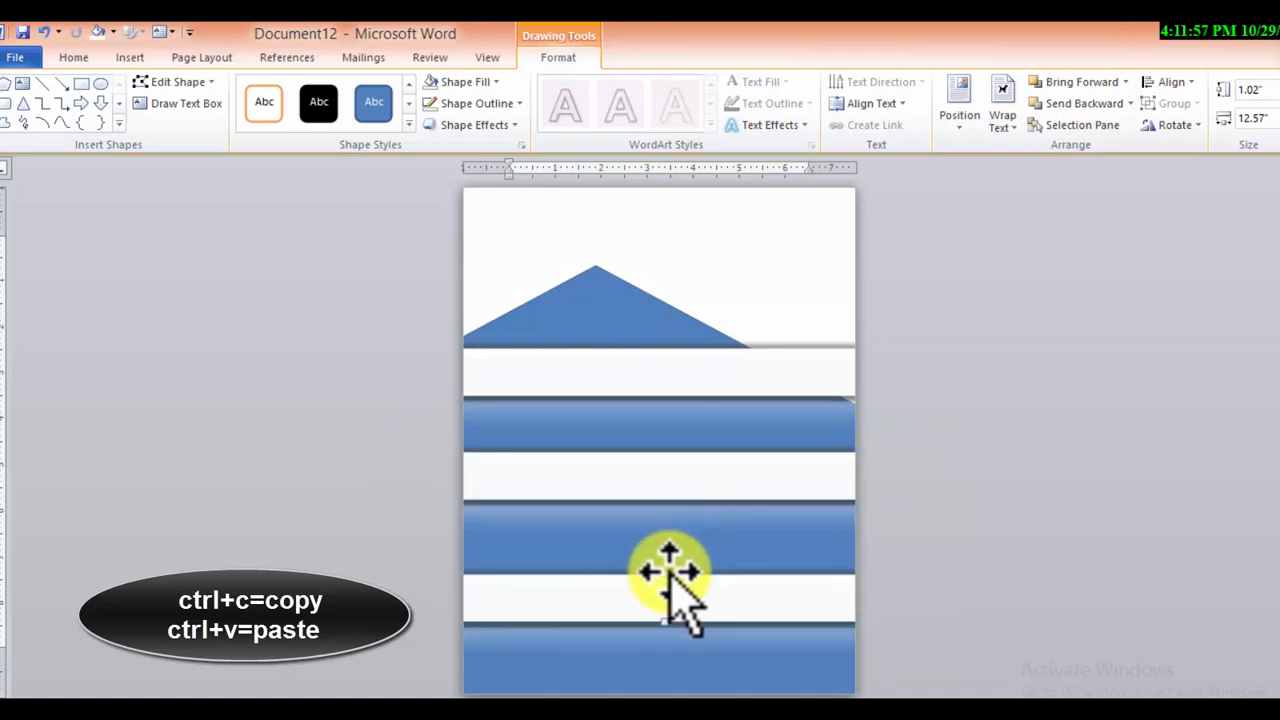
key(ctrl+v)
drag(674, 607, 614, 575)
key(ctrl+z)
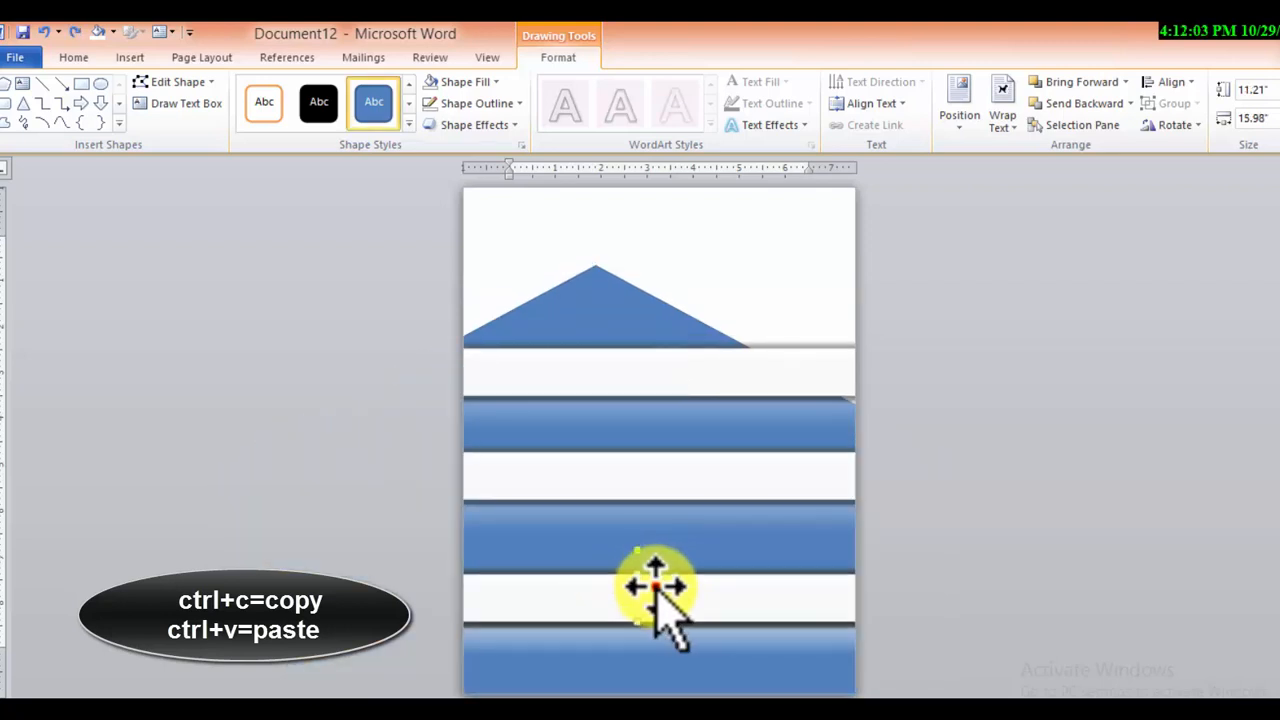
Paste another copy of the white bar and rotate it into a rising diagonal across the page's lower right corner
key(ctrl+v)
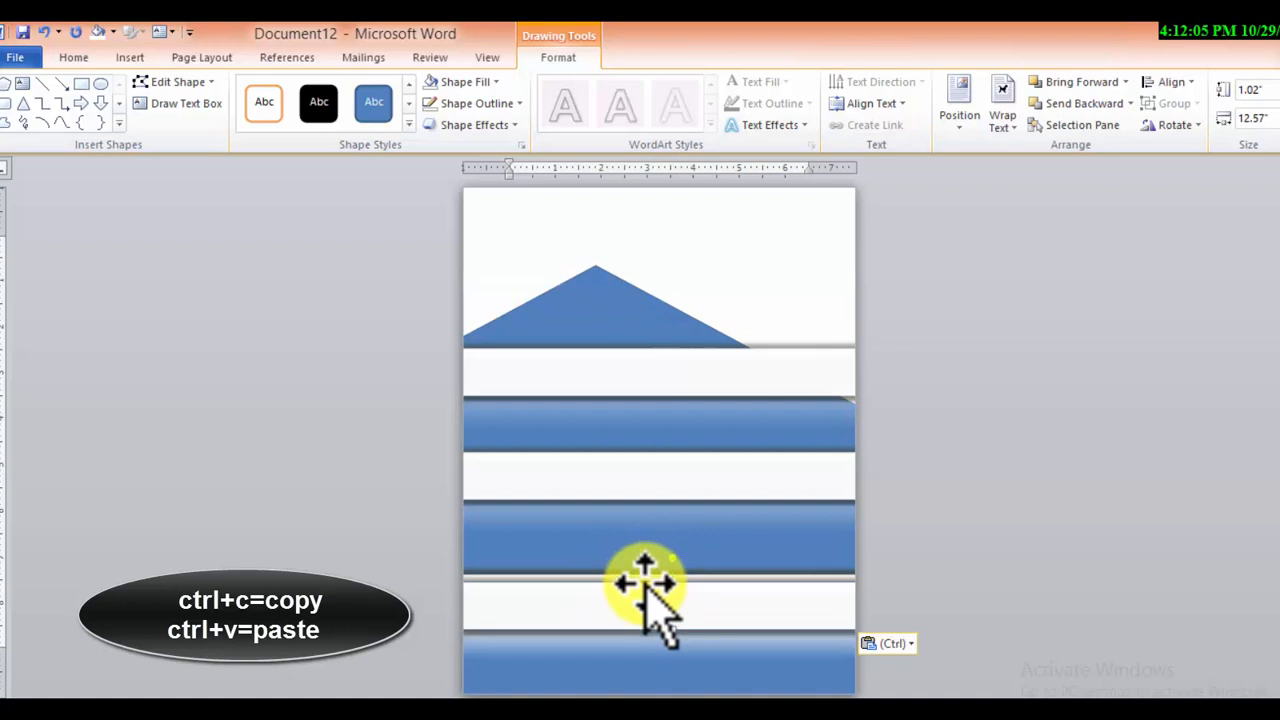
drag(676, 560, 642, 576)
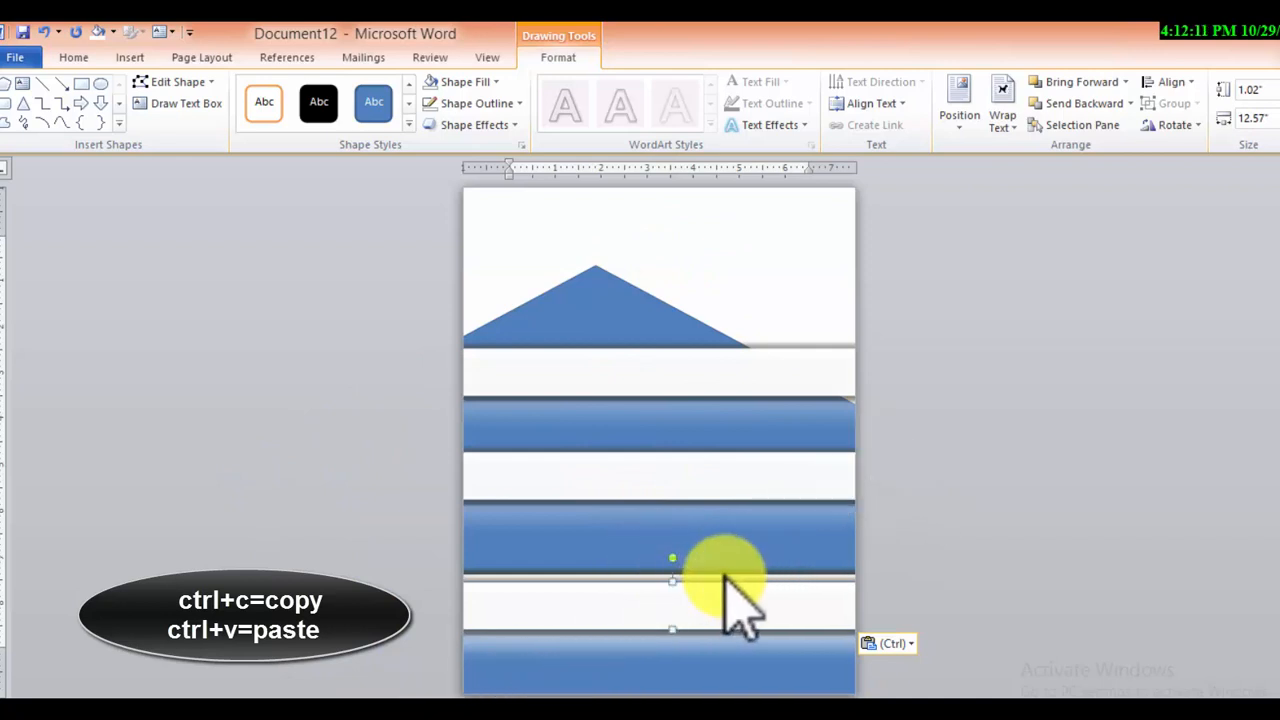
drag(725, 565, 766, 612)
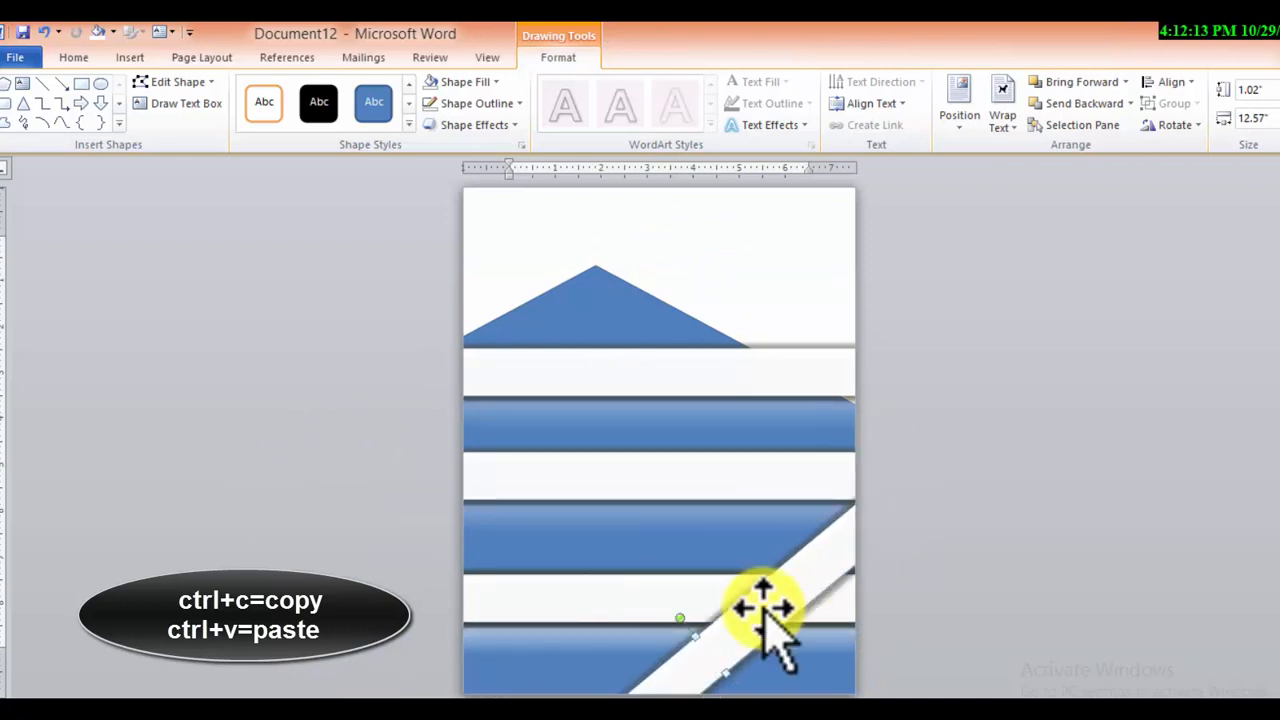
Paste another copy of the white bar, rotate it into a falling diagonal and place it from the page's left edge to the bottom
key(ctrl+v)
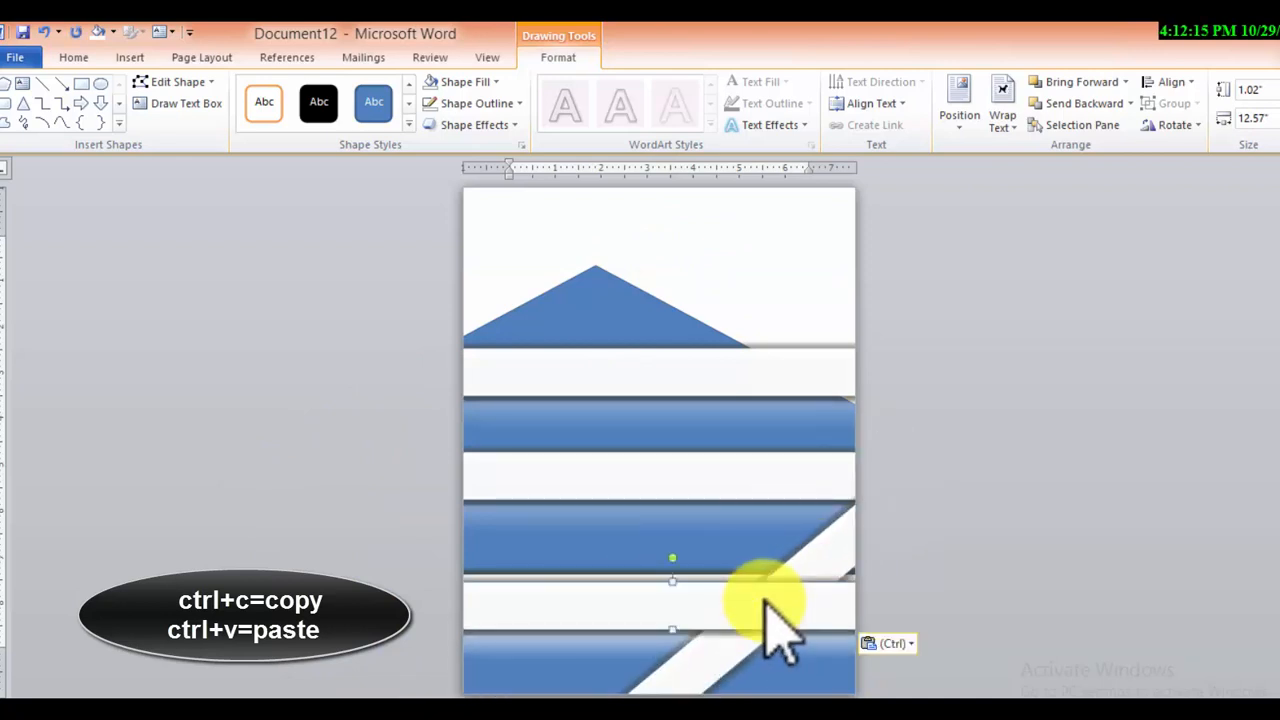
drag(672, 556, 700, 572)
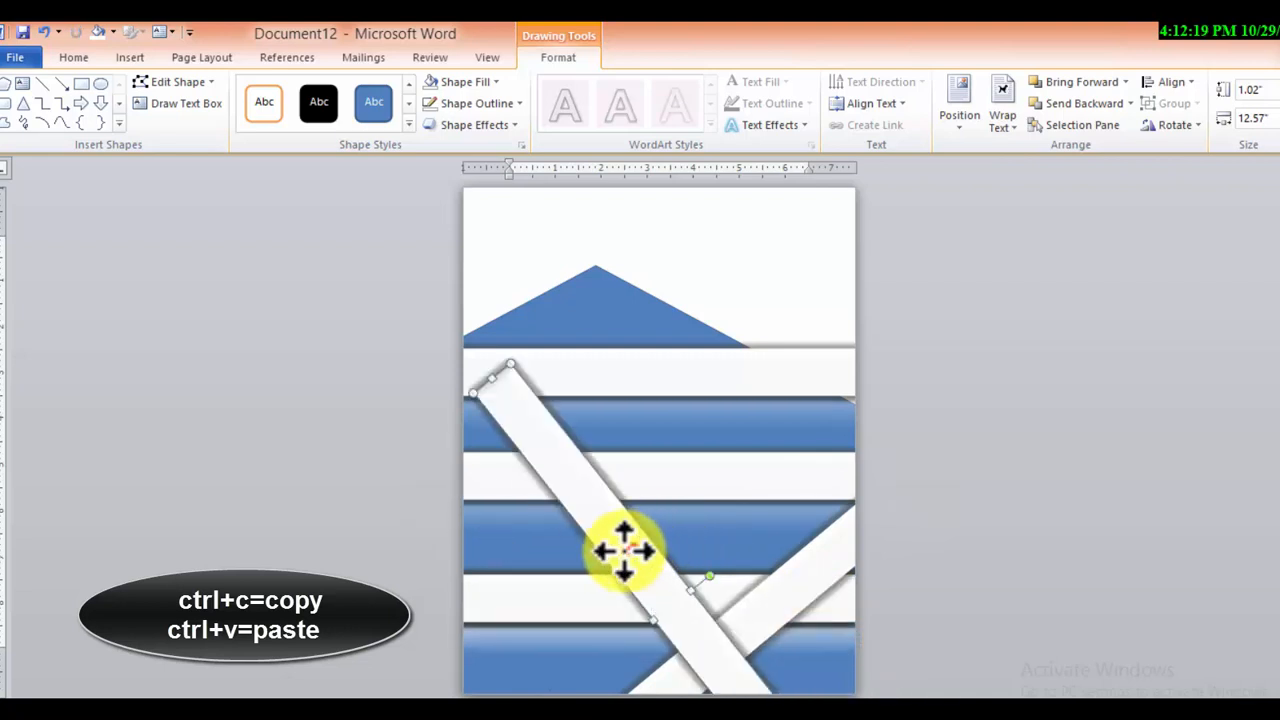
drag(624, 549, 757, 600)
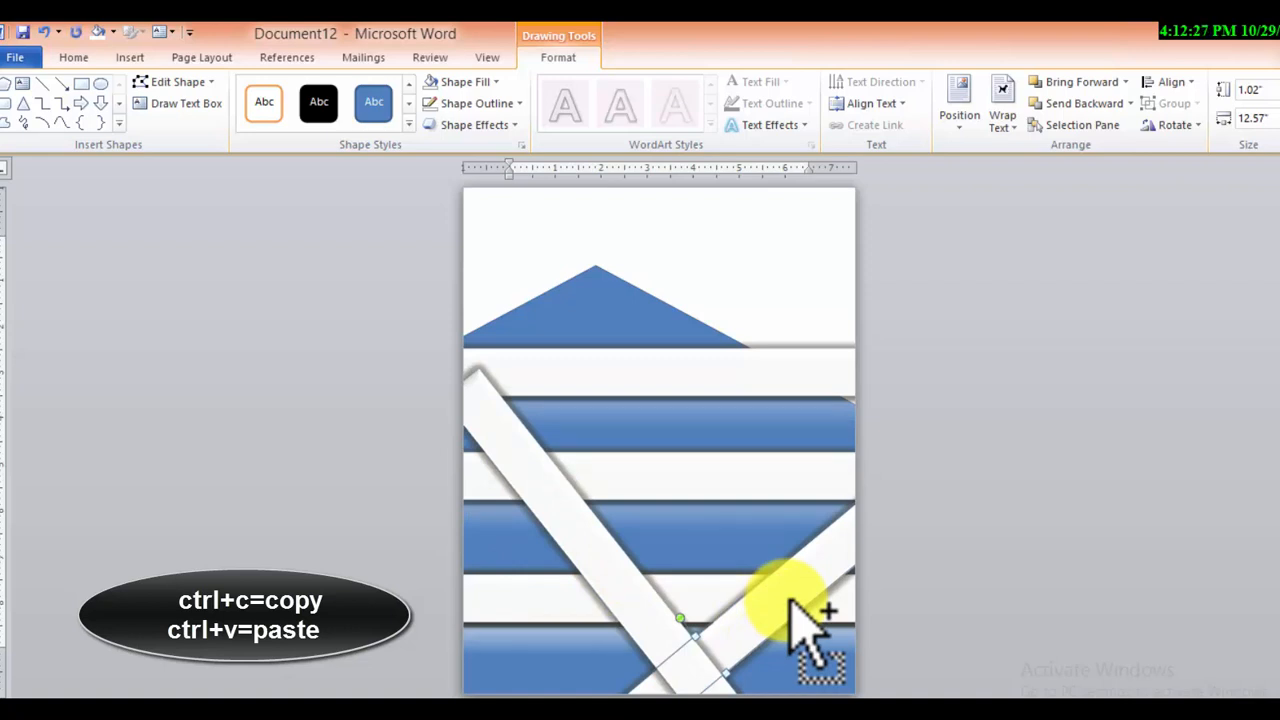
Add three more parallel copies of the rising diagonal bar across the page and one parallel copy of the falling bar toward the right
drag(790, 612, 725, 470)
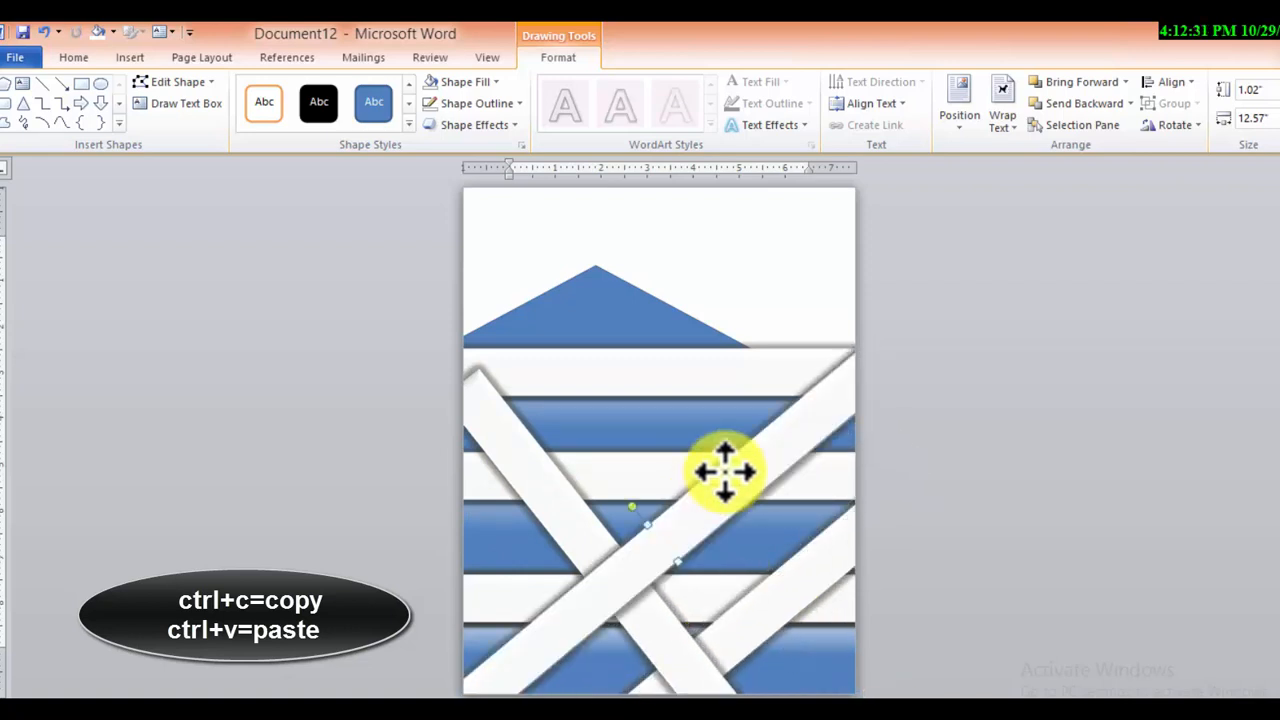
key(ctrl+v)
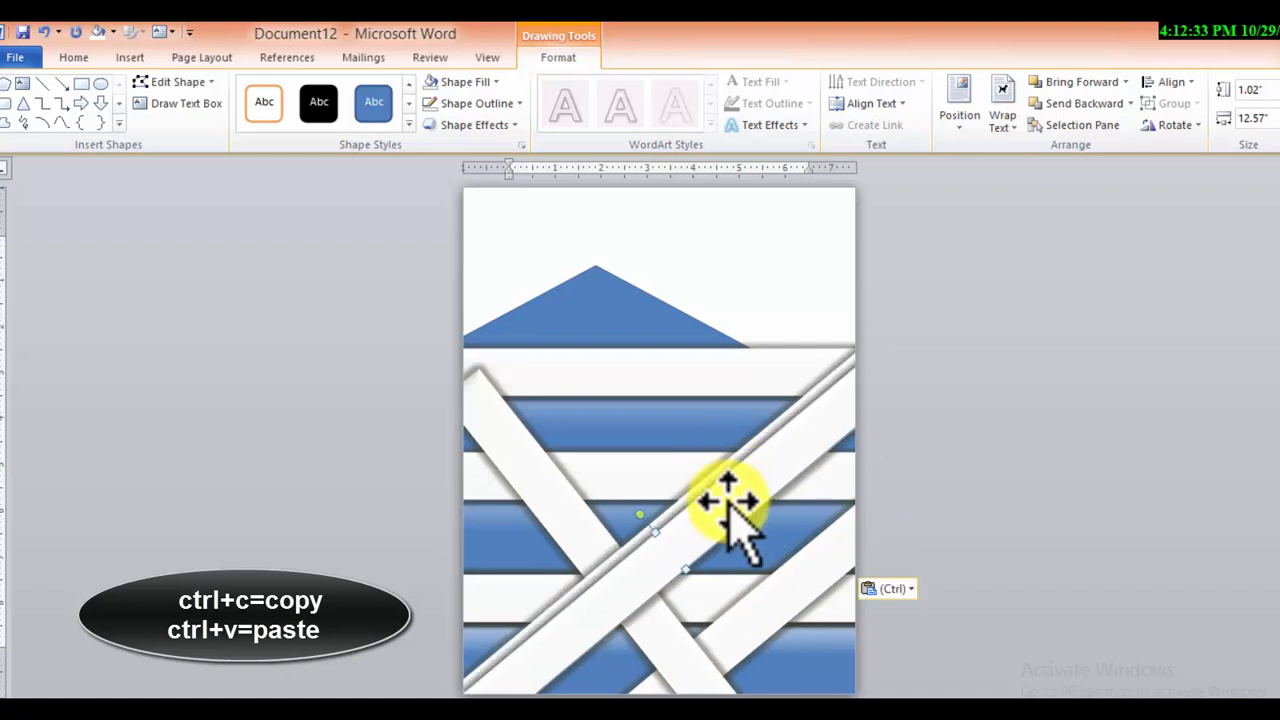
drag(731, 508, 590, 410)
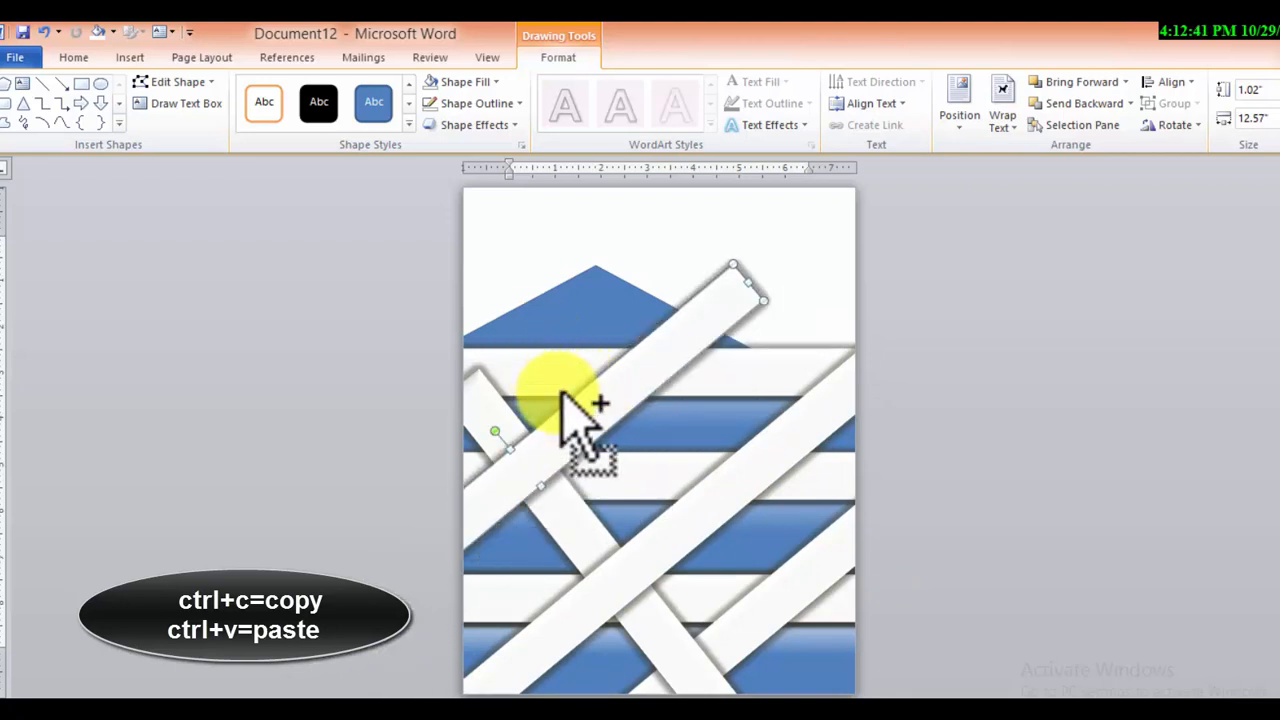
key(ctrl+v)
drag(583, 416, 463, 350)
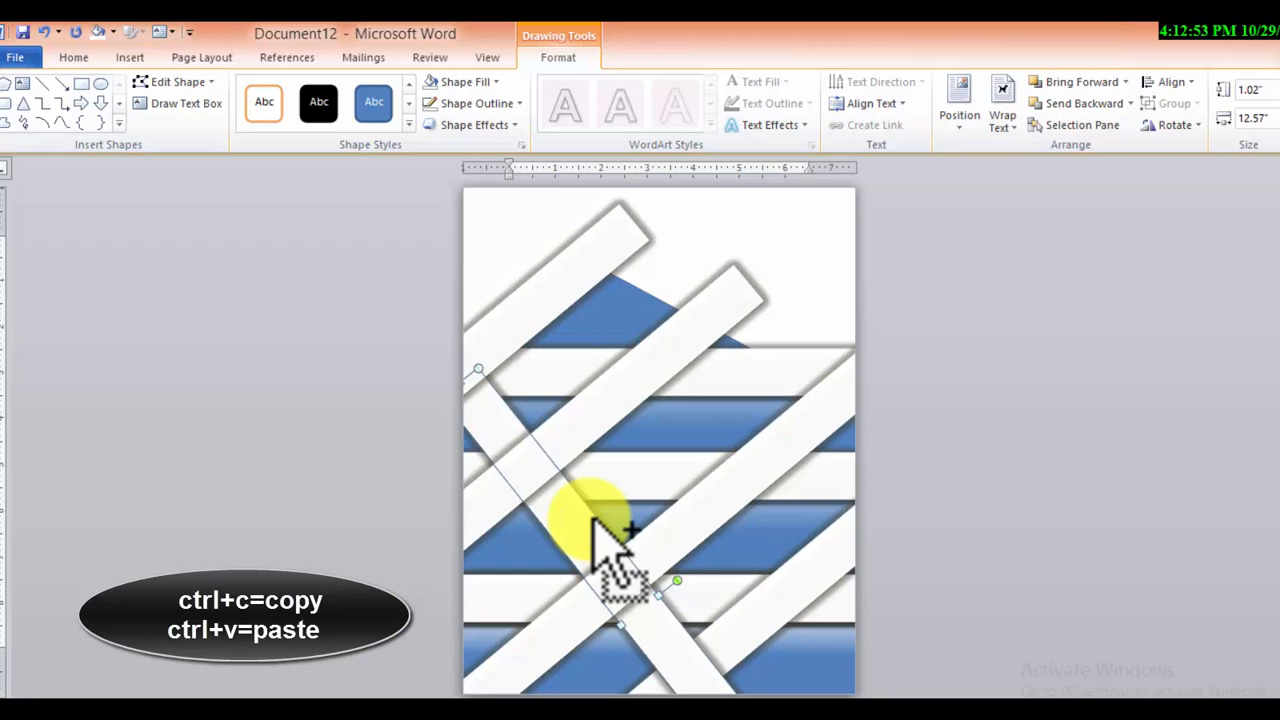
drag(594, 520, 709, 421)
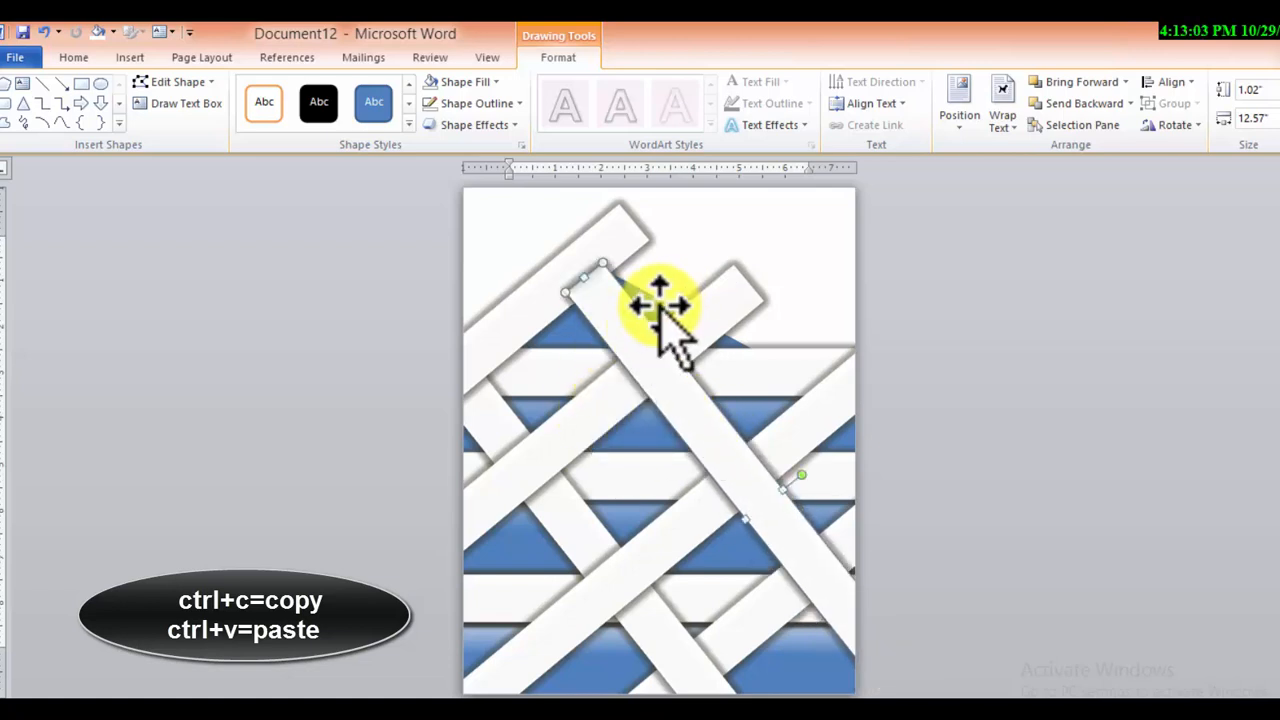
Fill the blue pentagon behind the bars with the dark red theme colour
click(480, 81)
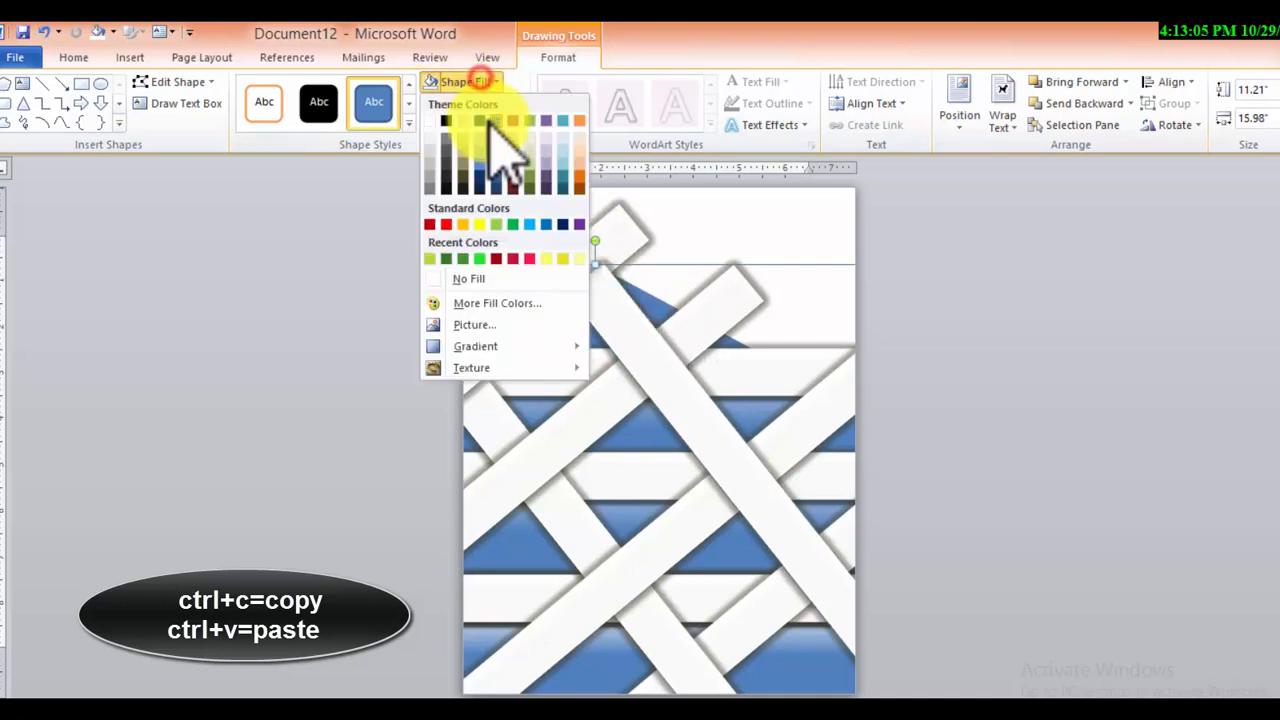
click(514, 186)
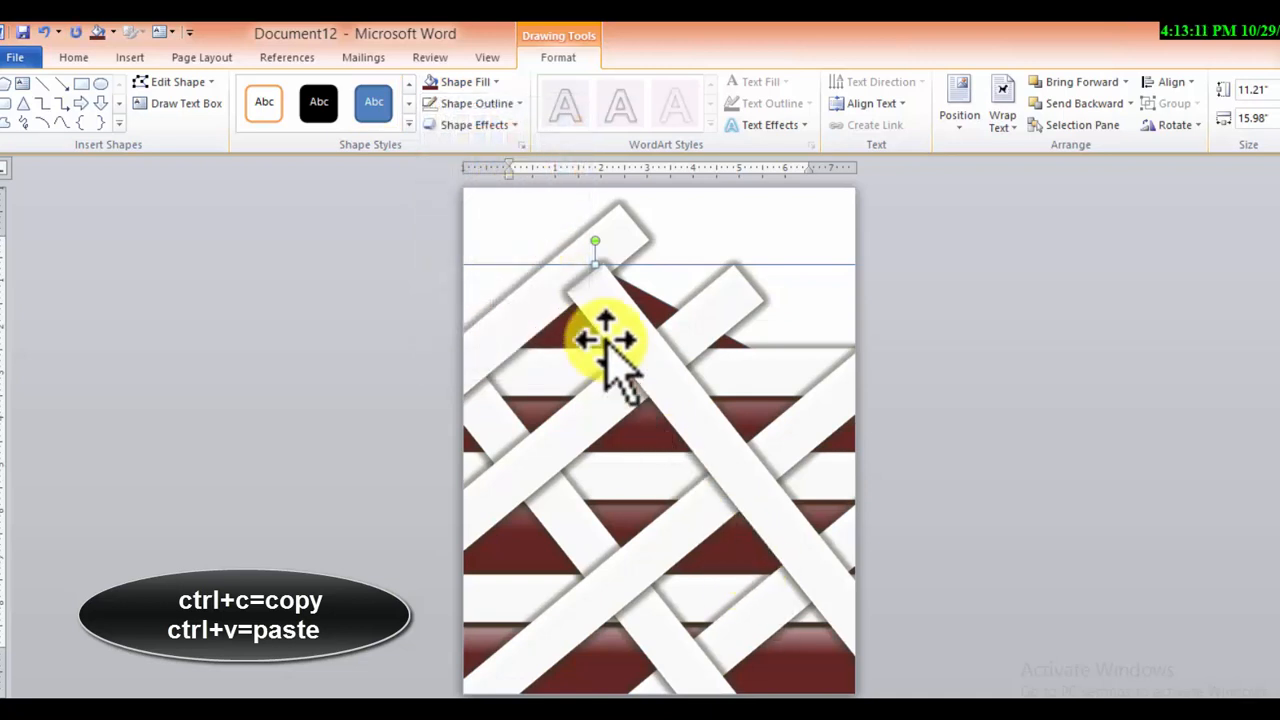
Draw a rectangle about 6.64" high and 10.66" wide, tilt it clockwise and place it over the page's upper right corner
click(81, 83)
drag(496, 195, 857, 491)
drag(734, 357, 646, 380)
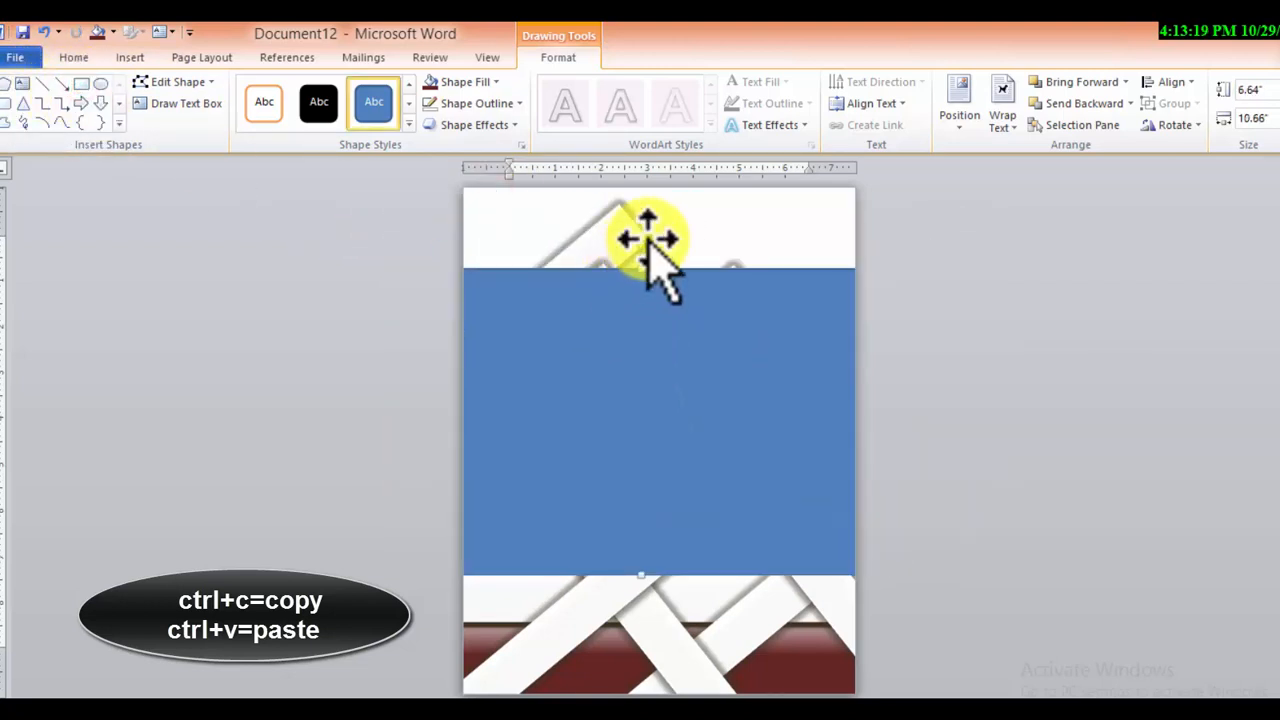
drag(645, 250, 702, 290)
drag(609, 449, 737, 235)
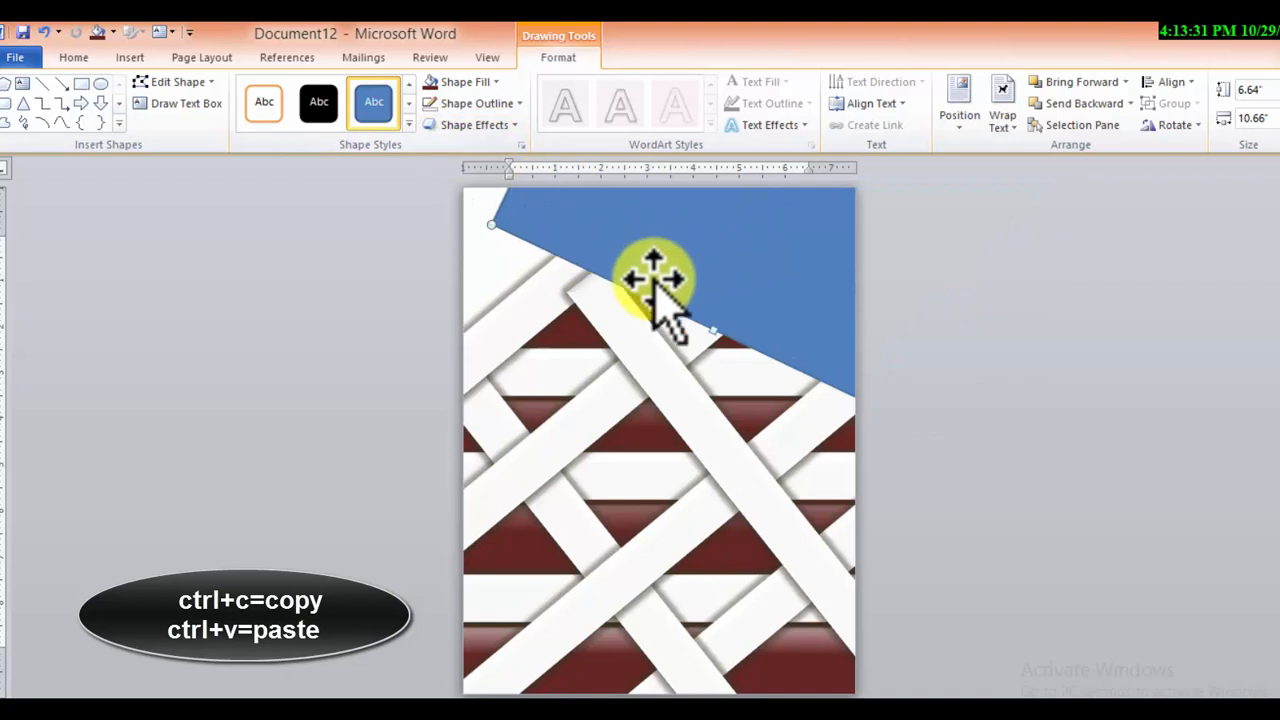
Try bringing the uppermost rising bar in front of the blue rectangle, and send it back behind
click(565, 300)
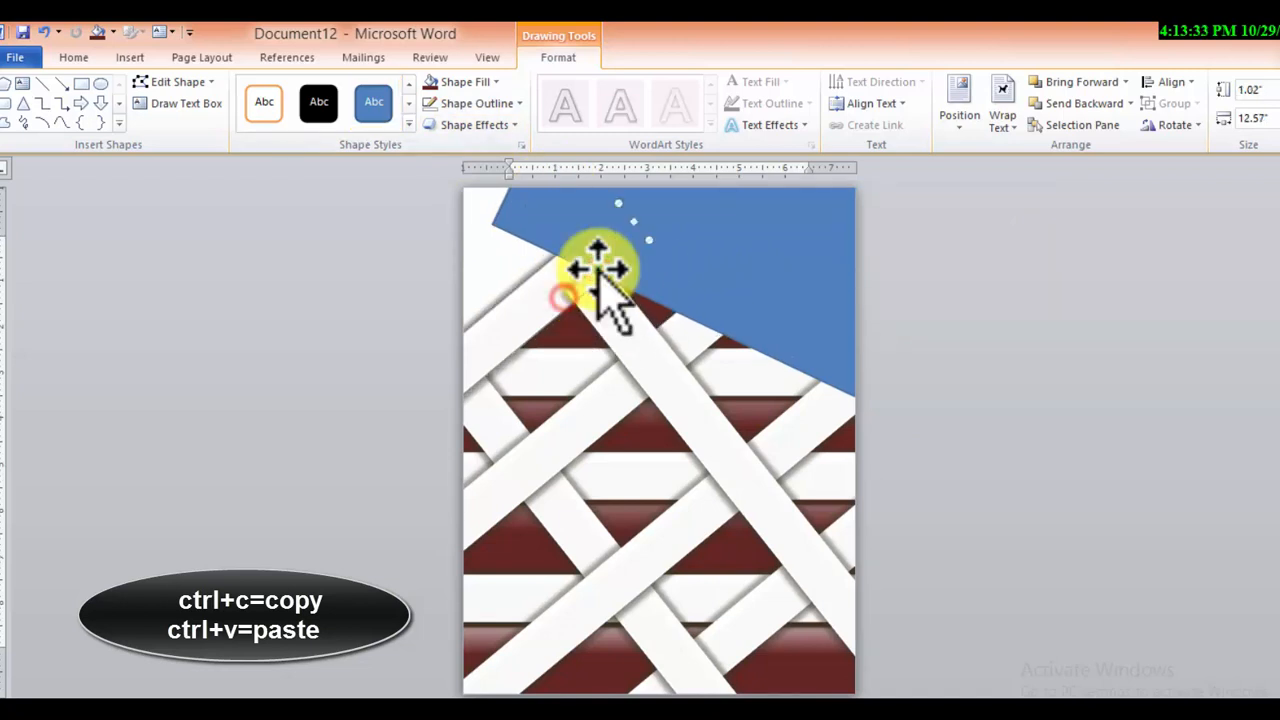
click(1066, 84)
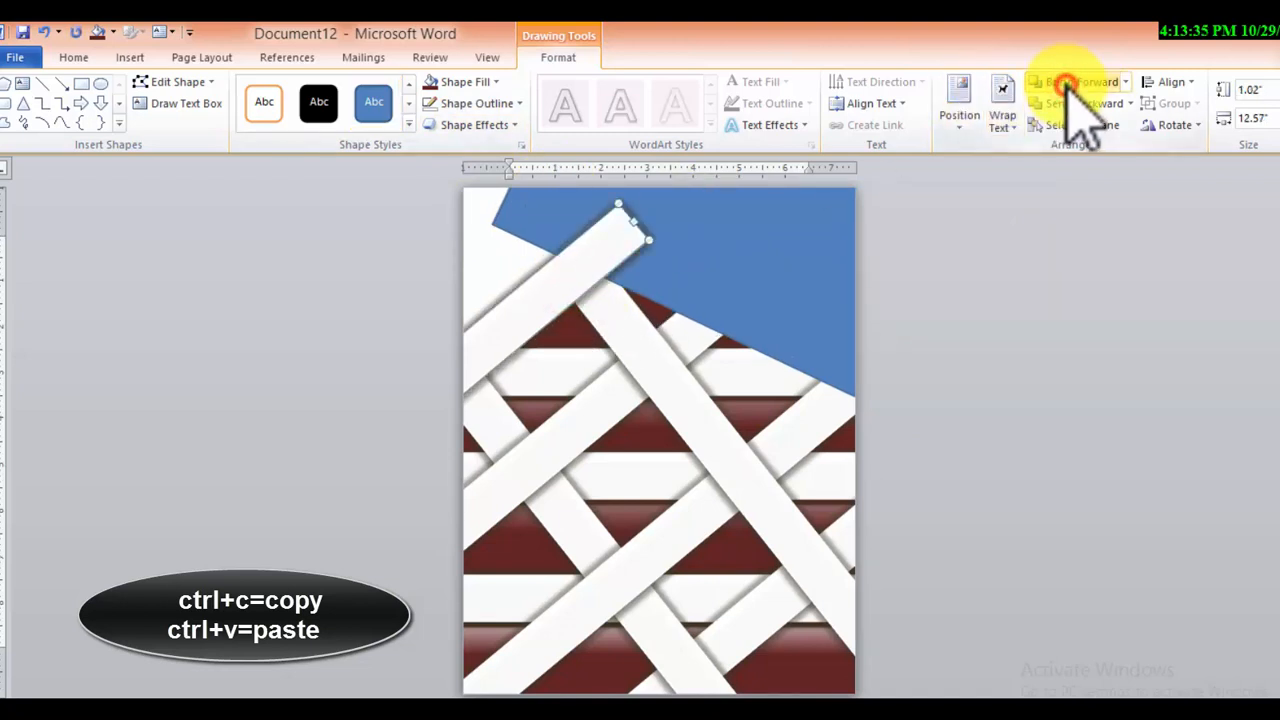
click(1067, 106)
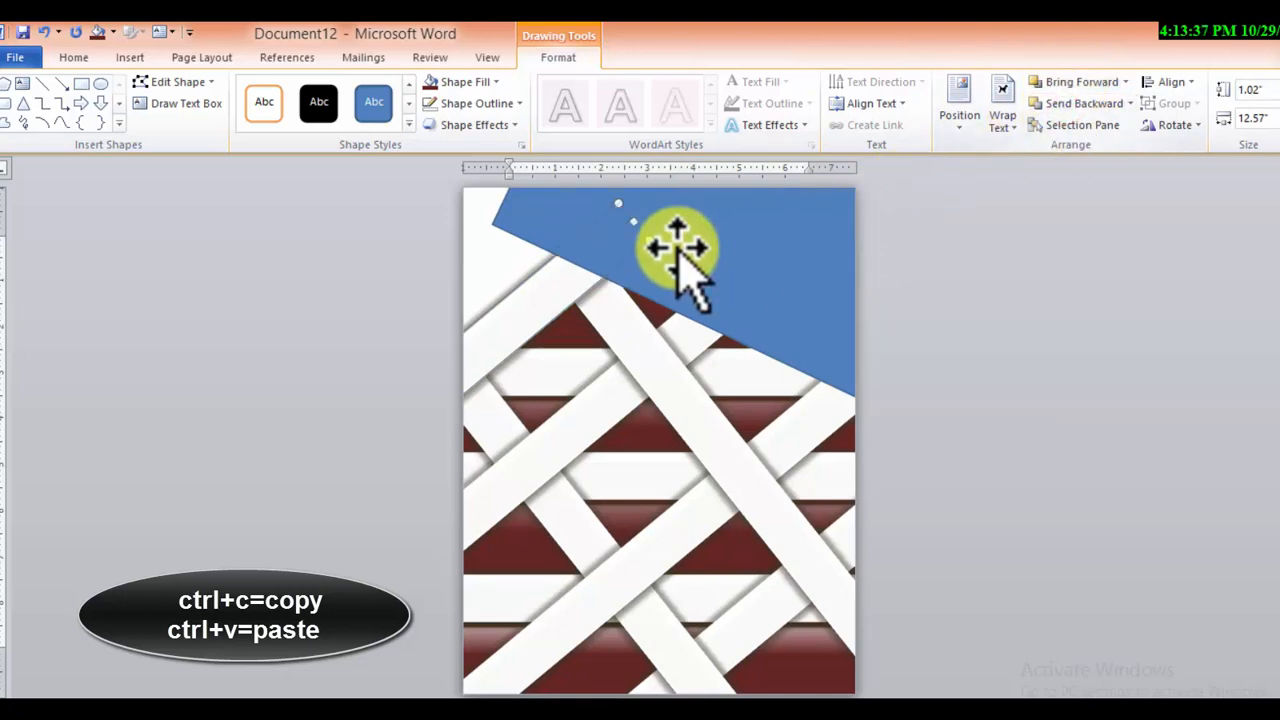
Apply the second reflection variation in the third row to the tilted blue rectangle
click(720, 245)
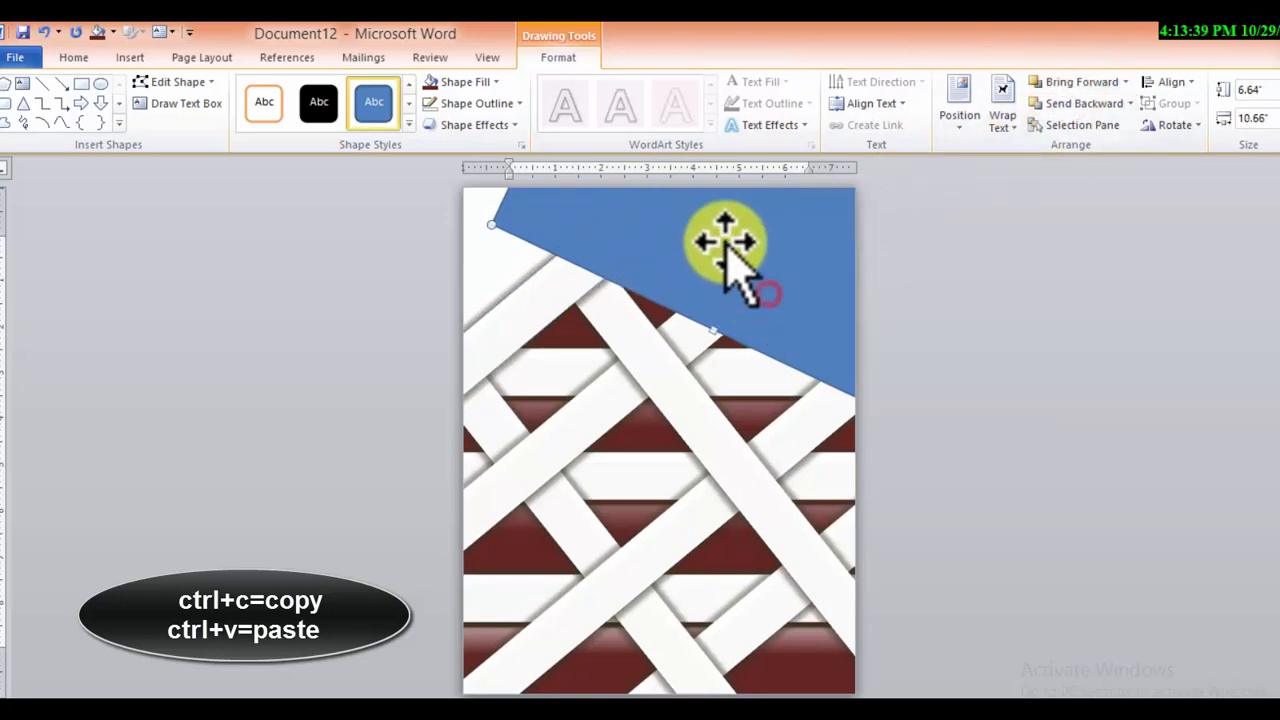
click(474, 125)
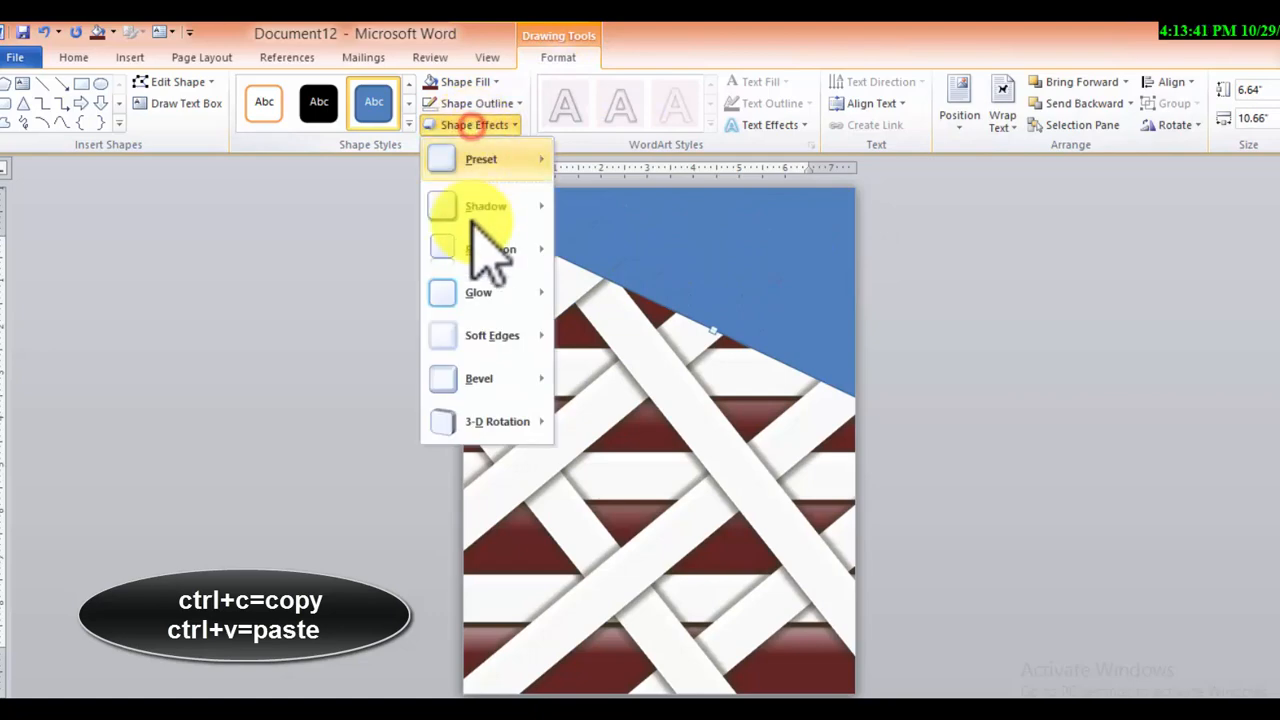
click(487, 250)
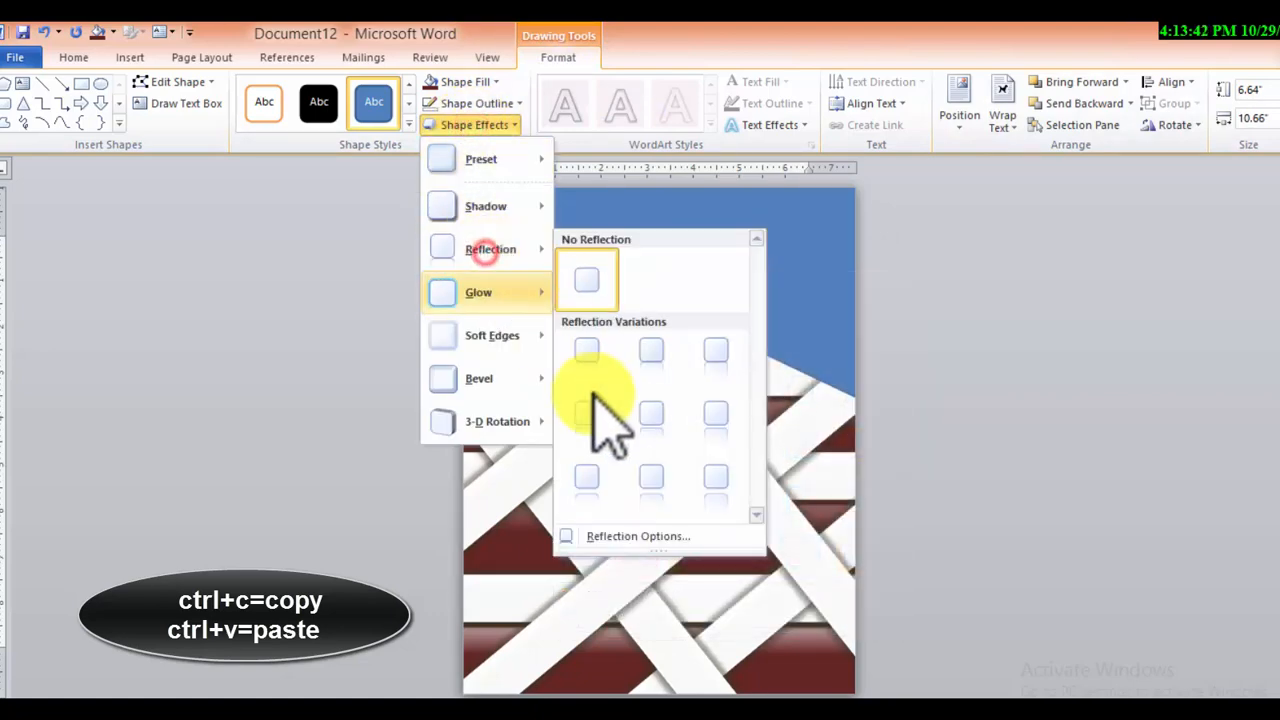
click(655, 482)
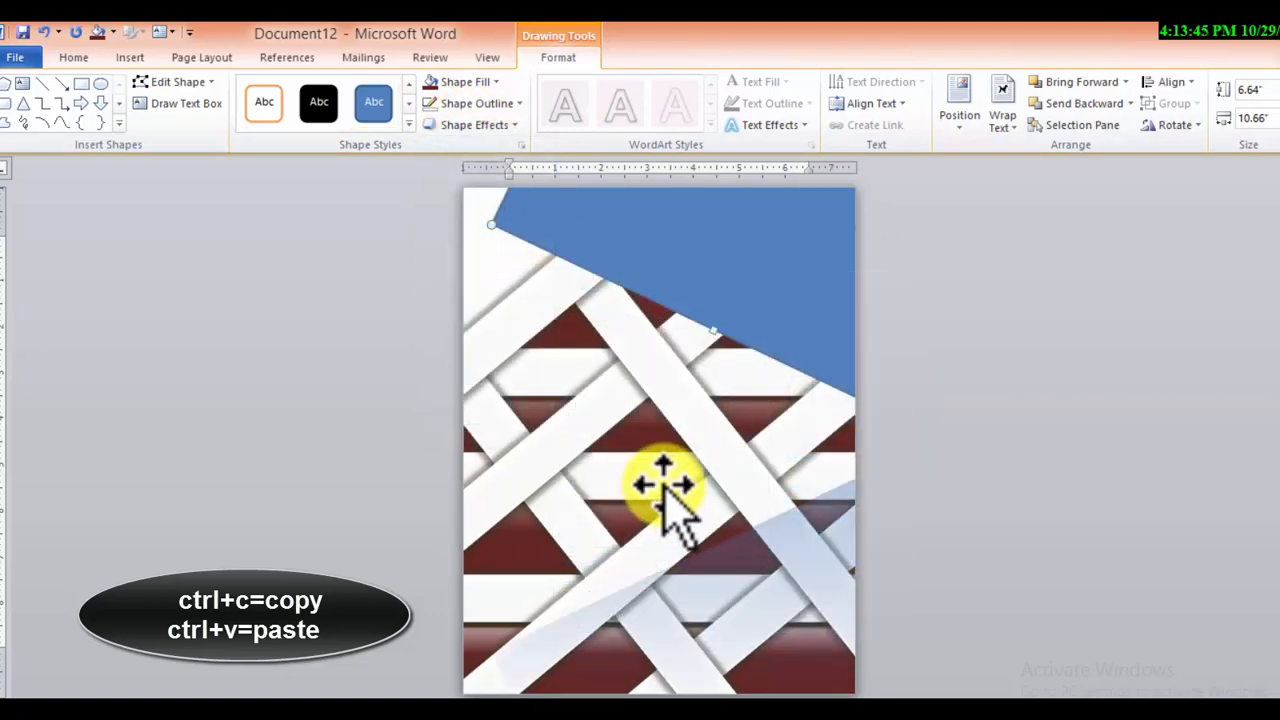
Apply the third reflection variation in the third row to the long falling diagonal bar on the right
click(686, 414)
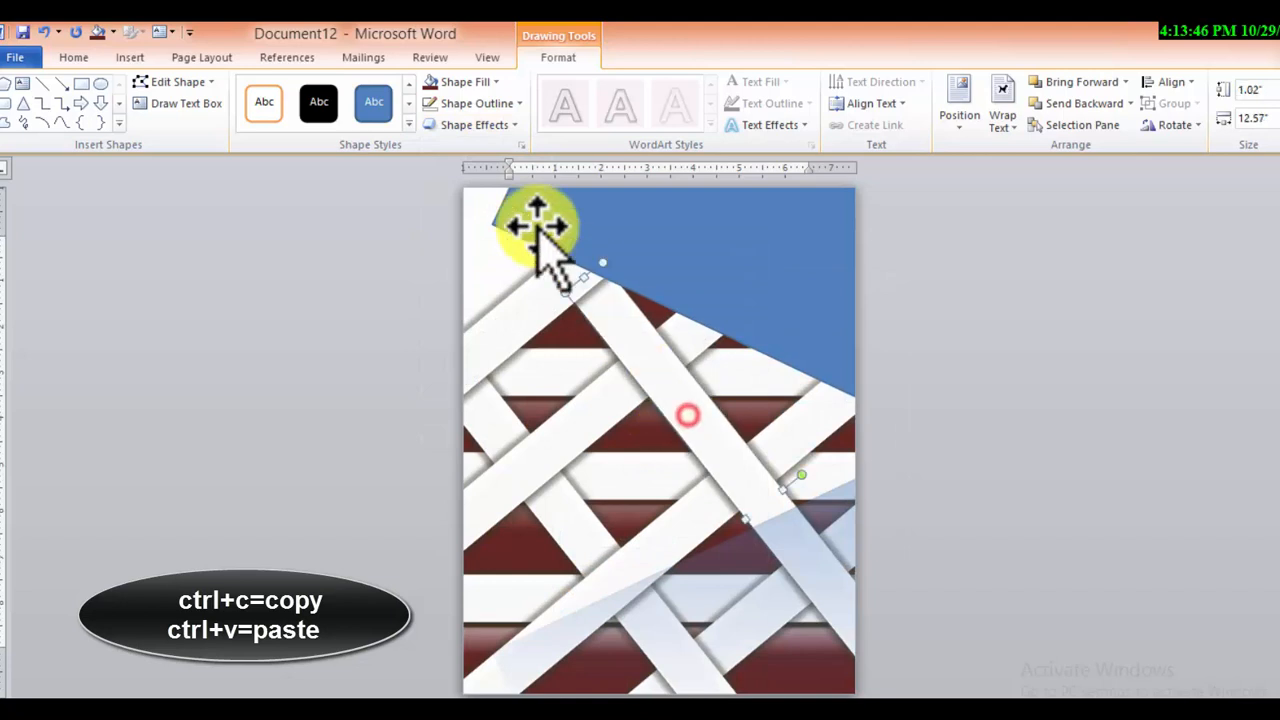
click(470, 125)
mouse_move(500, 255)
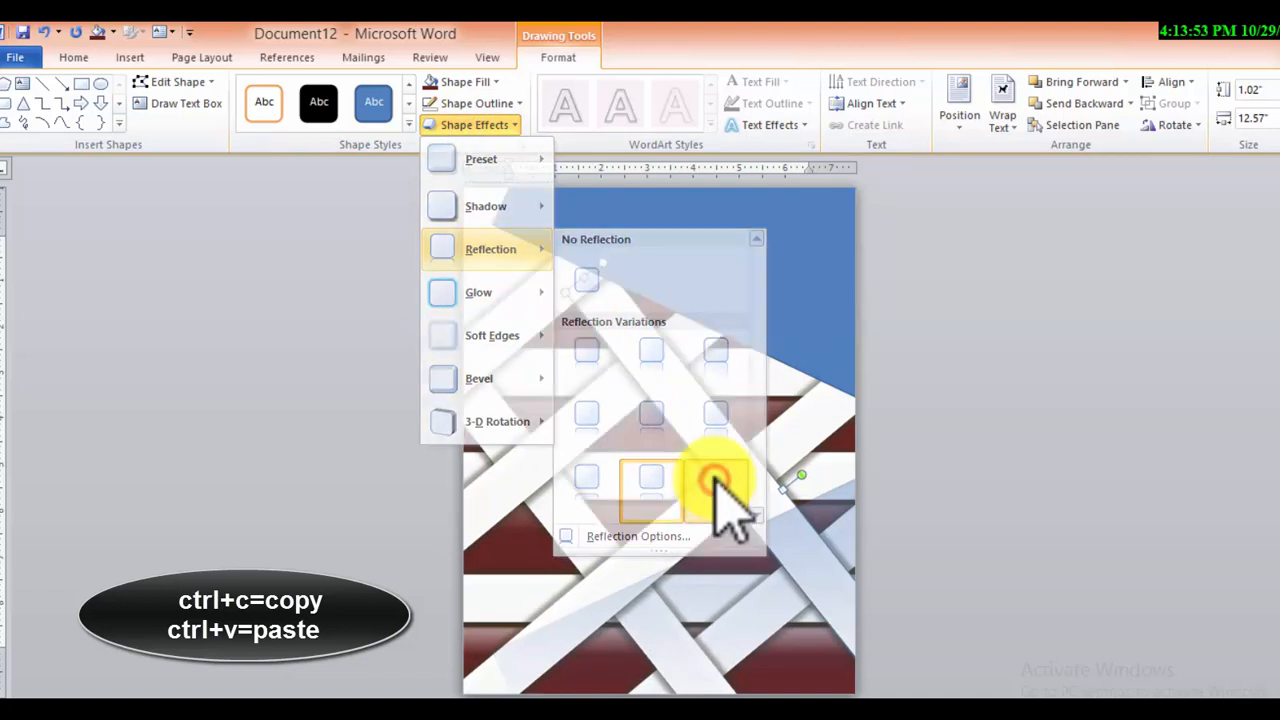
click(716, 484)
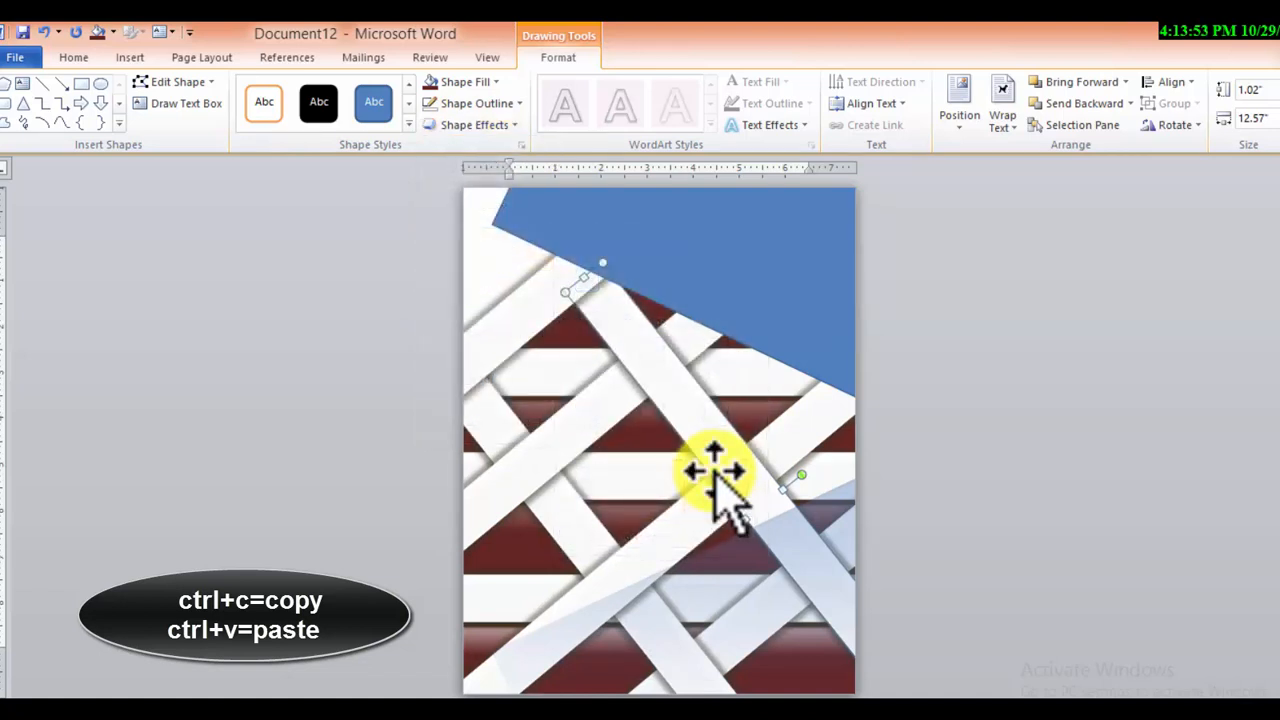
Apply the third reflection variation in the third row to the three upper rising diagonal bars together
click(556, 455)
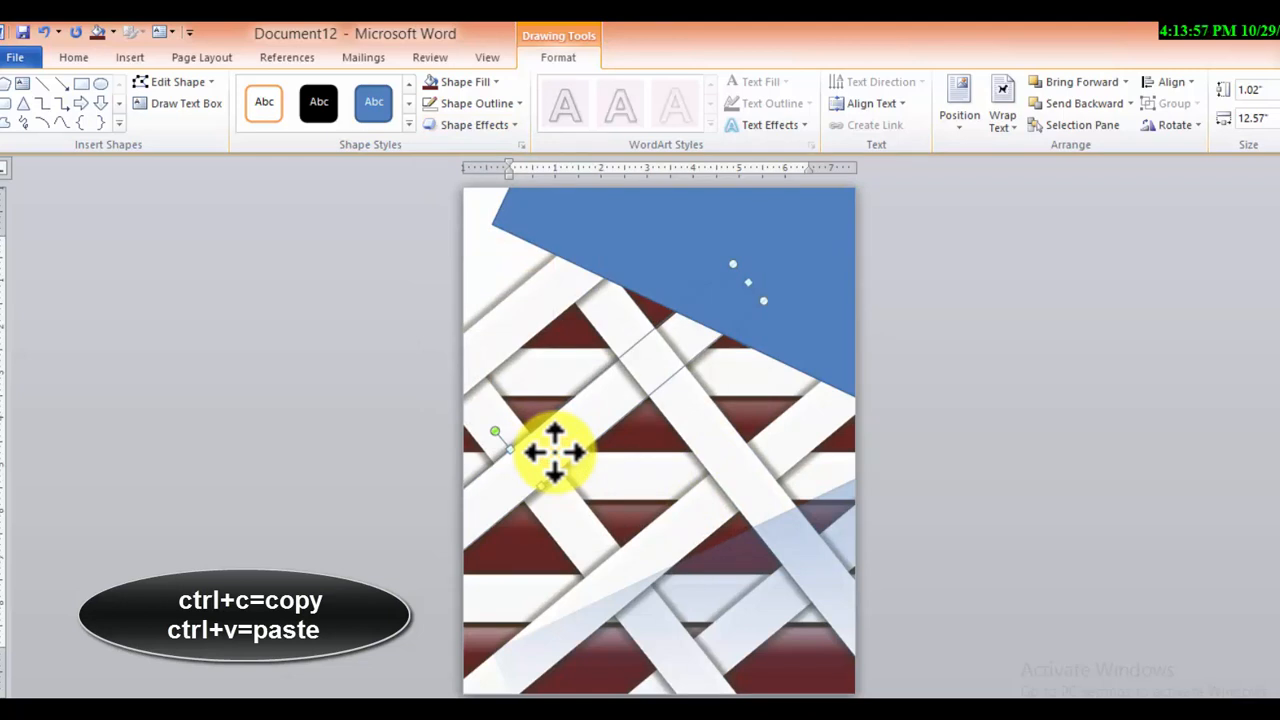
shift+click(670, 530)
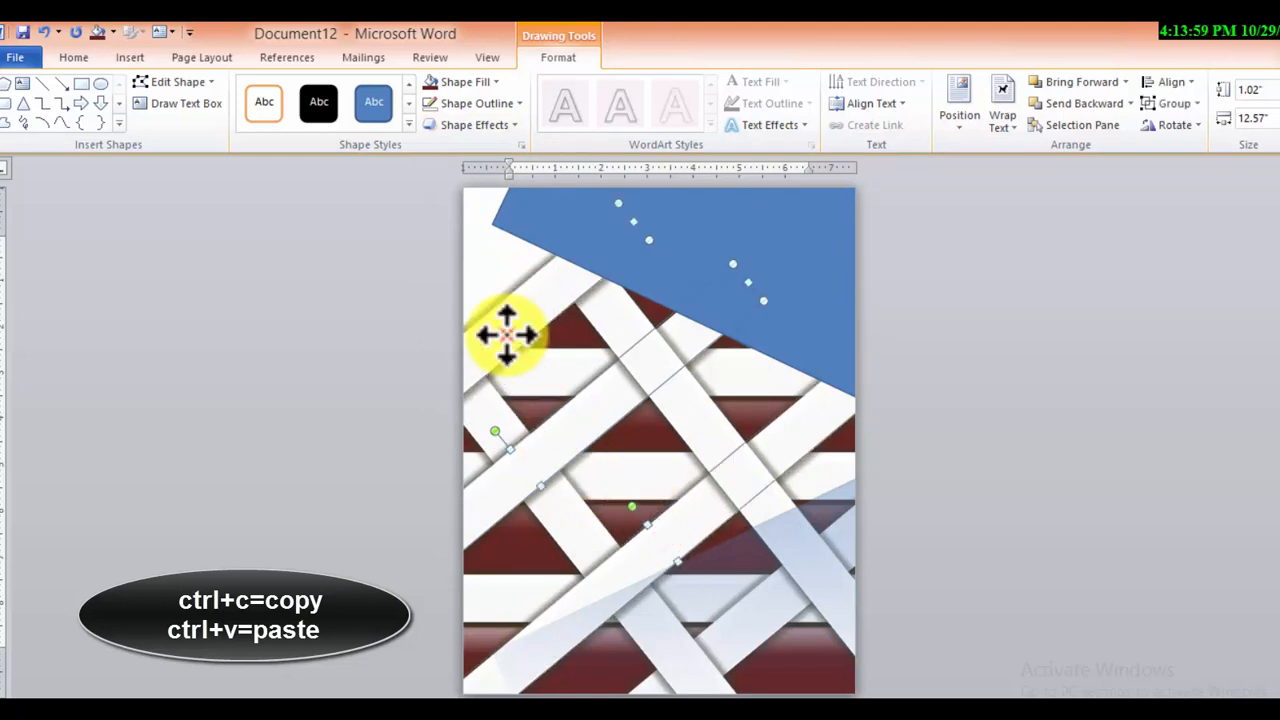
click(498, 128)
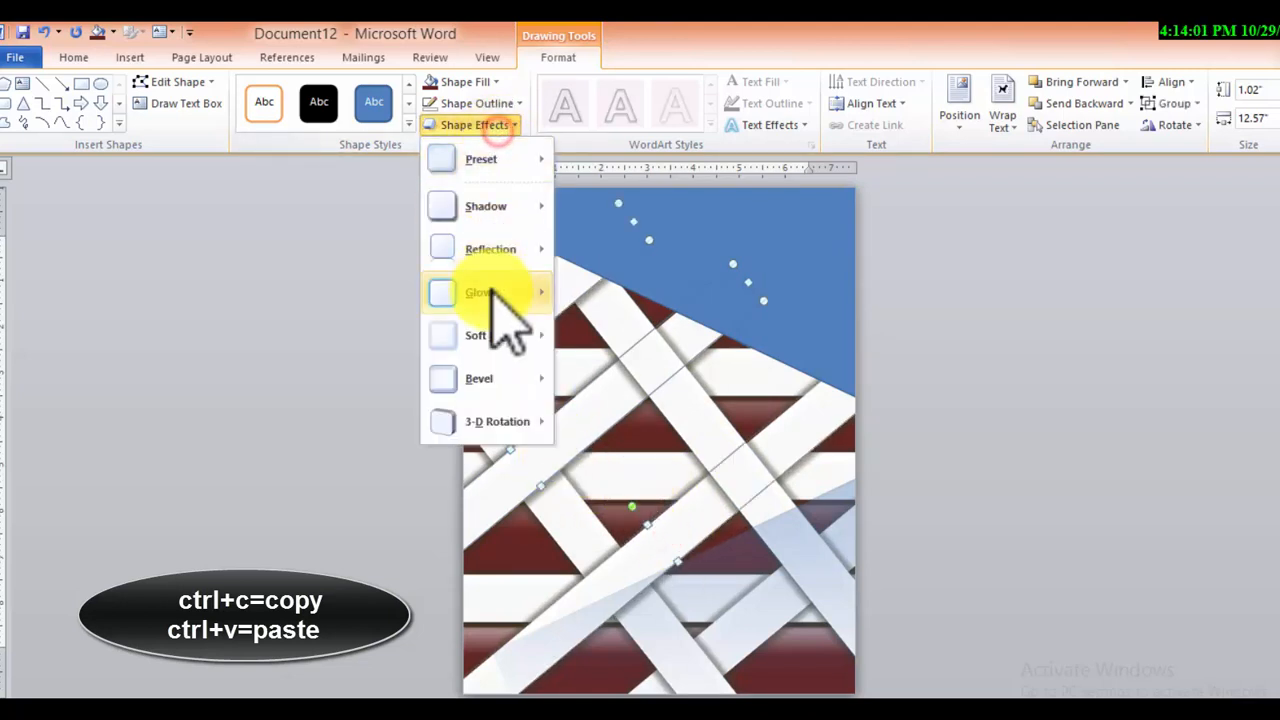
click(503, 248)
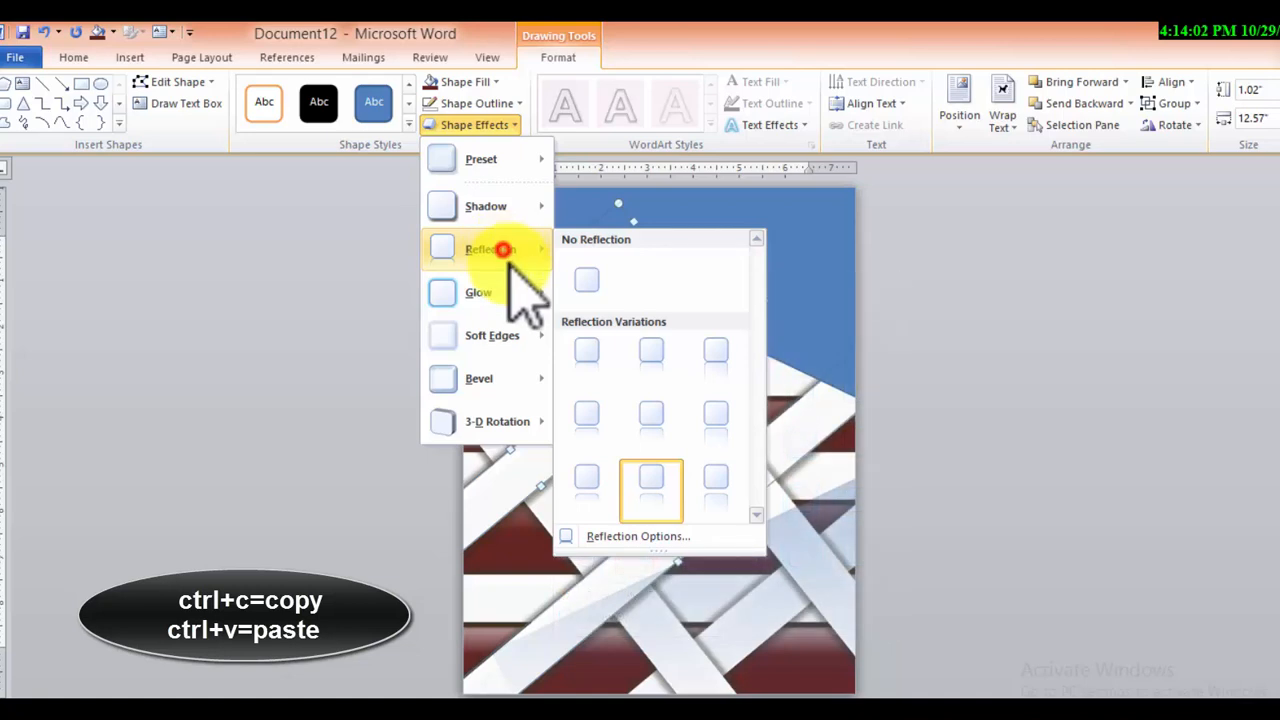
click(712, 491)
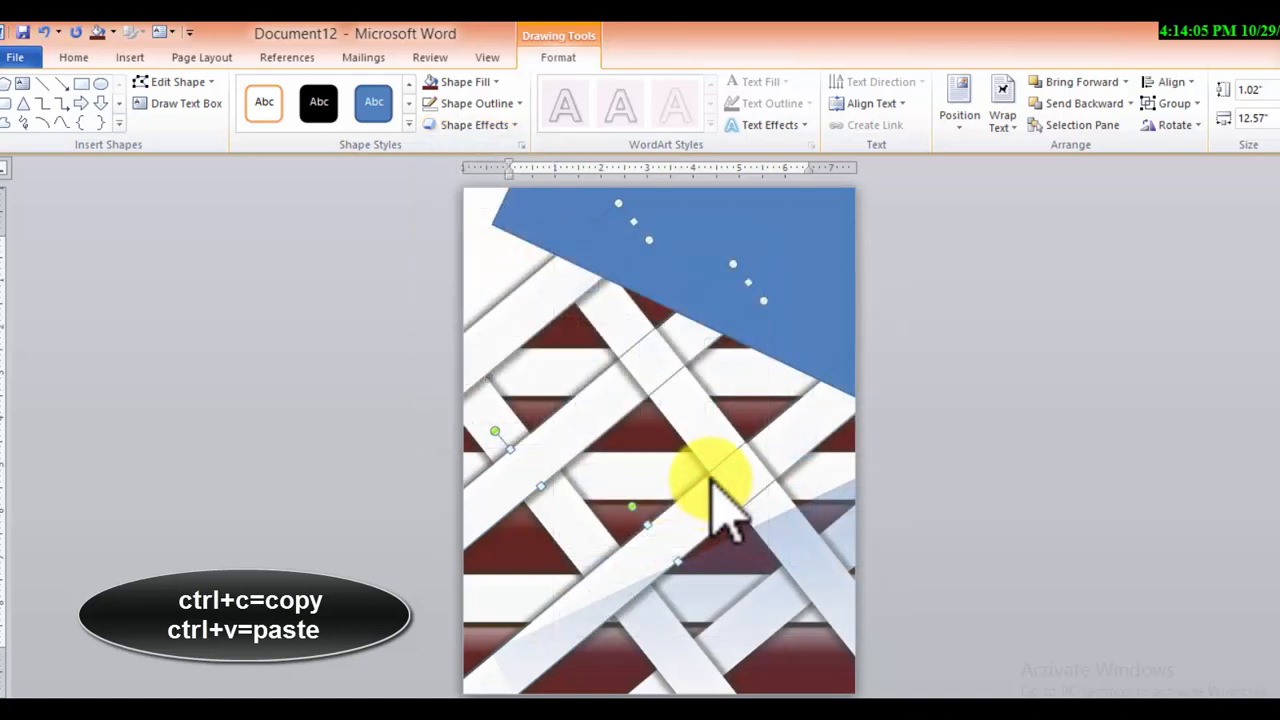
click(988, 367)
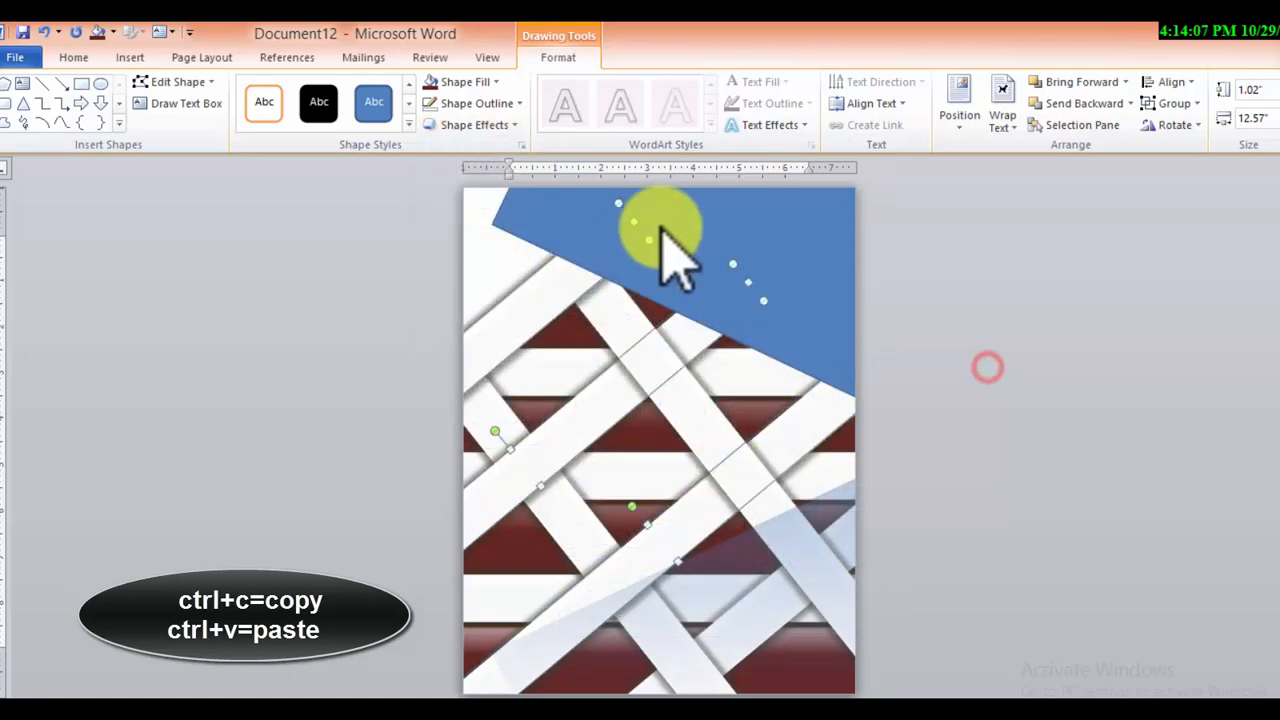
Fill the tilted blue rectangle with the dark brown wood texture
right_click(733, 238)
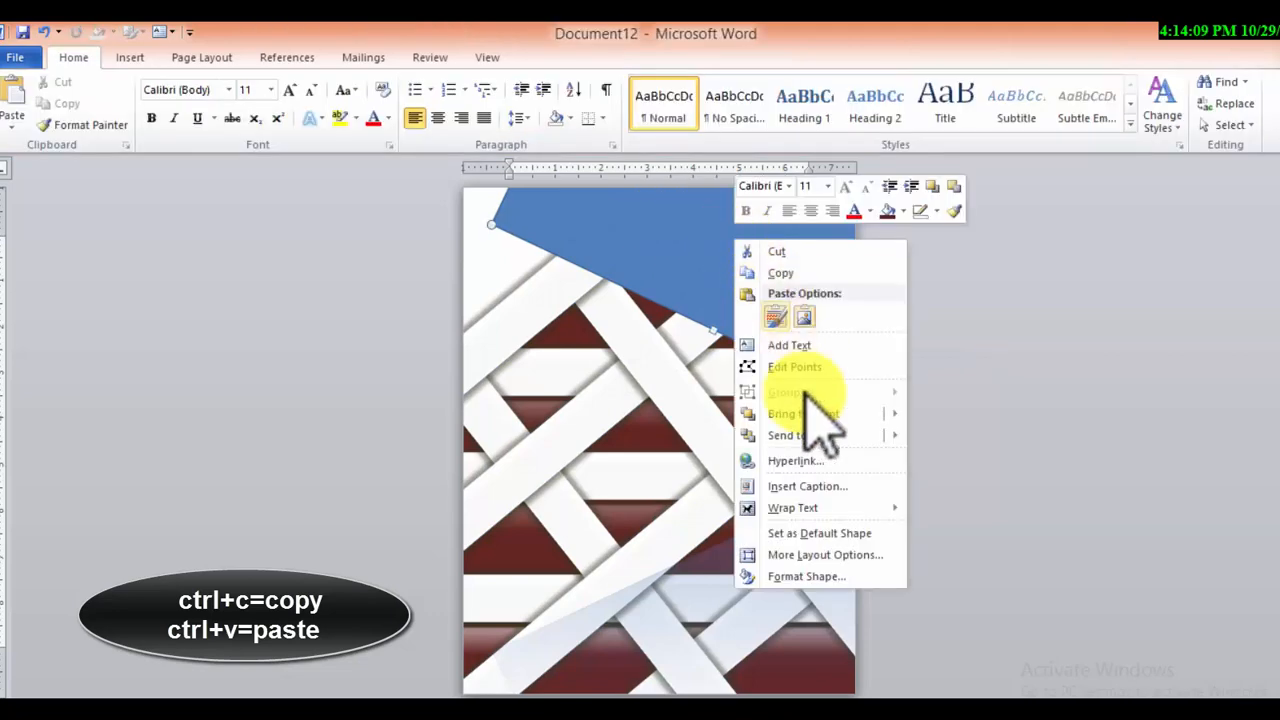
click(805, 576)
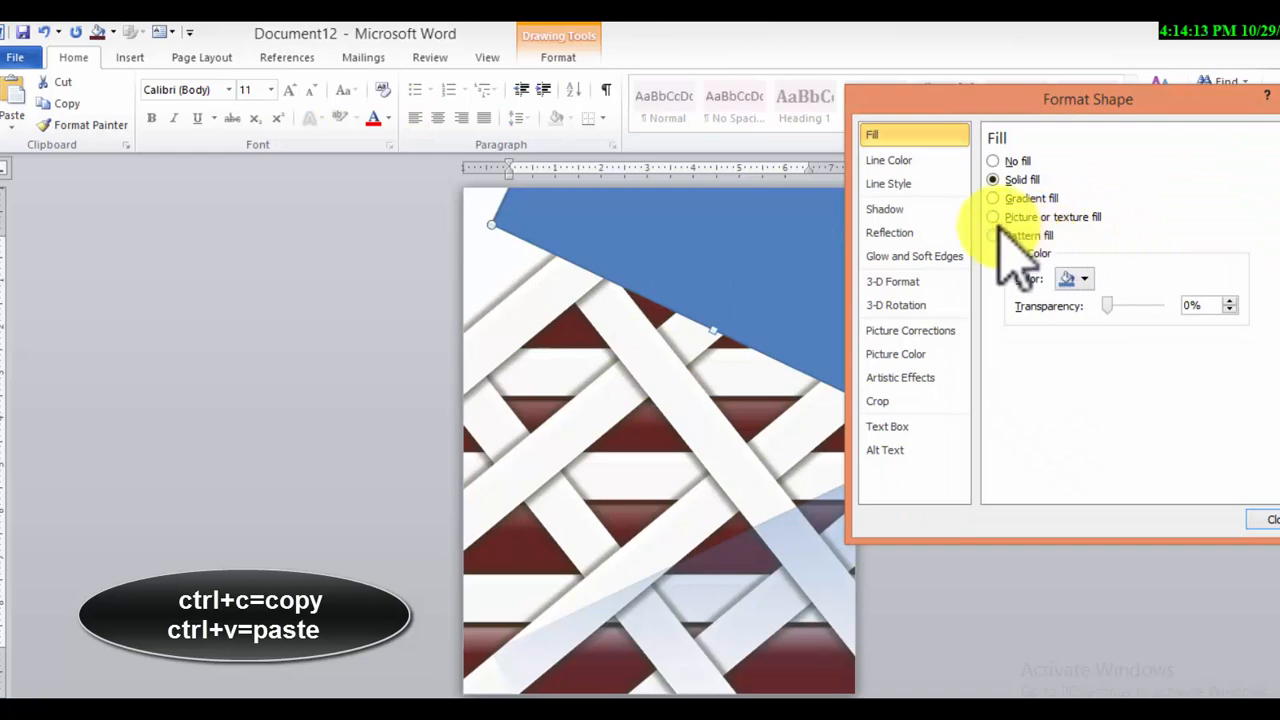
click(996, 217)
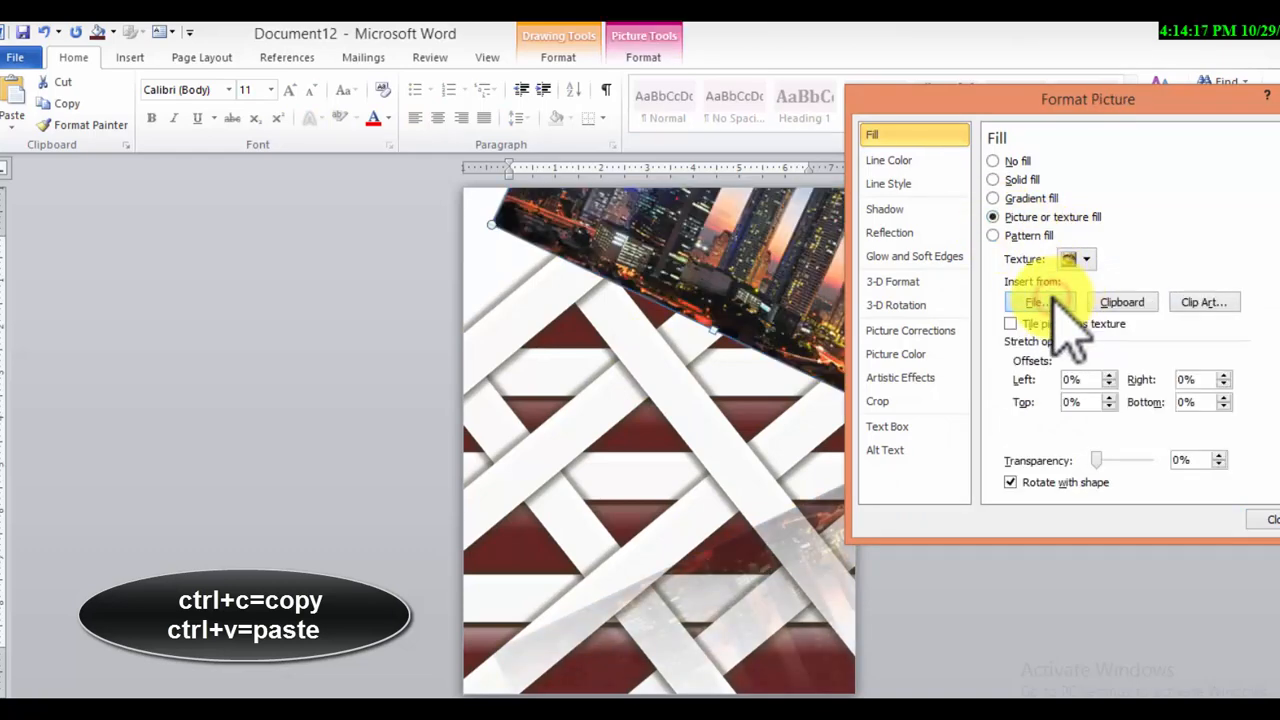
click(1053, 299)
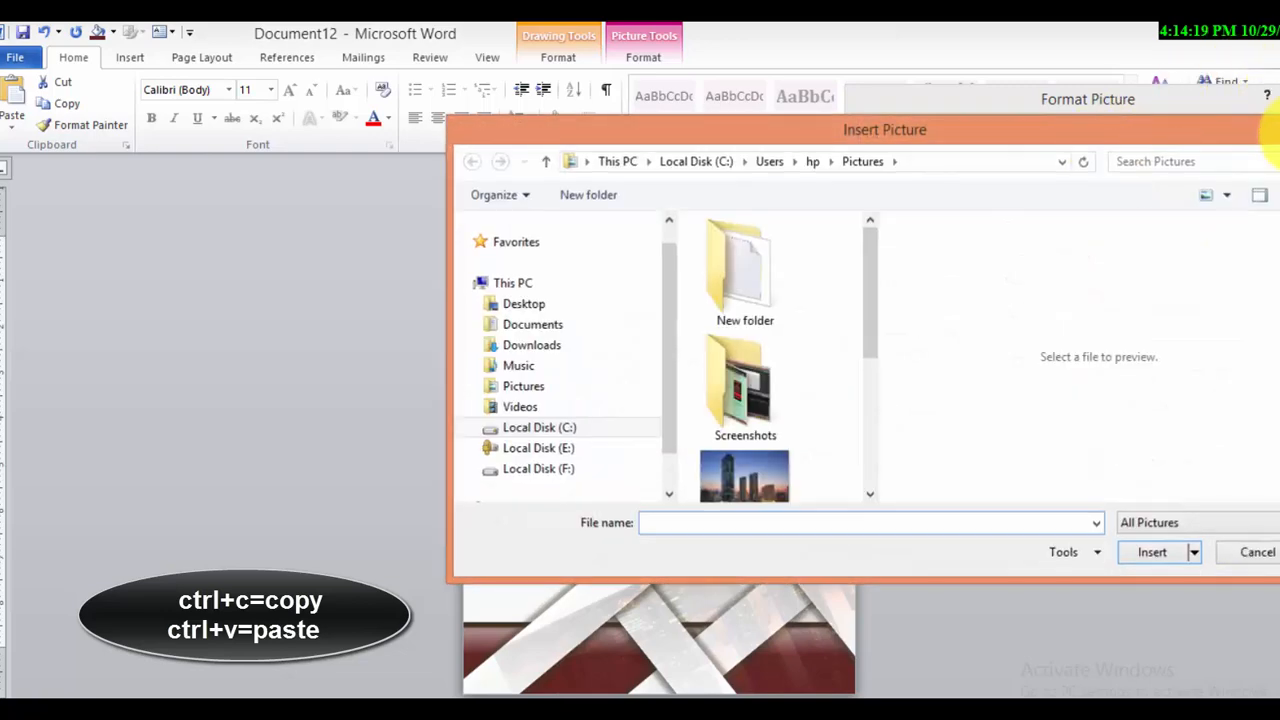
click(1279, 131)
click(1094, 260)
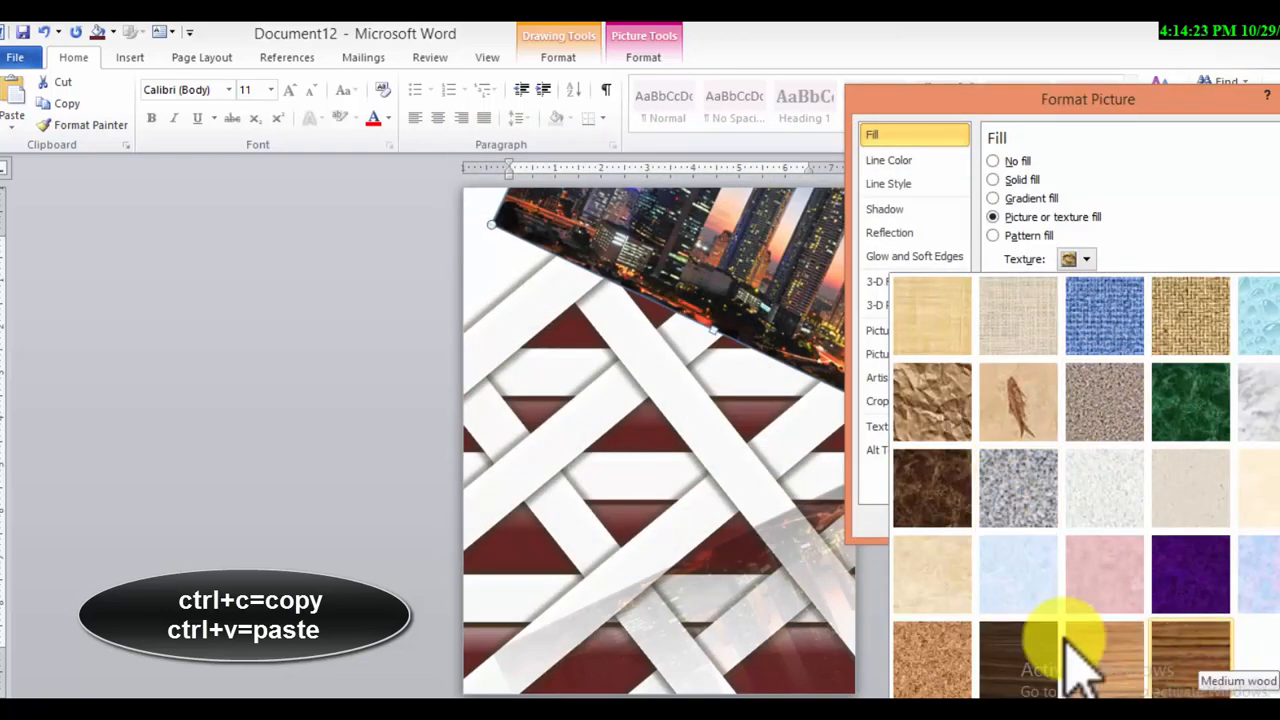
click(1003, 662)
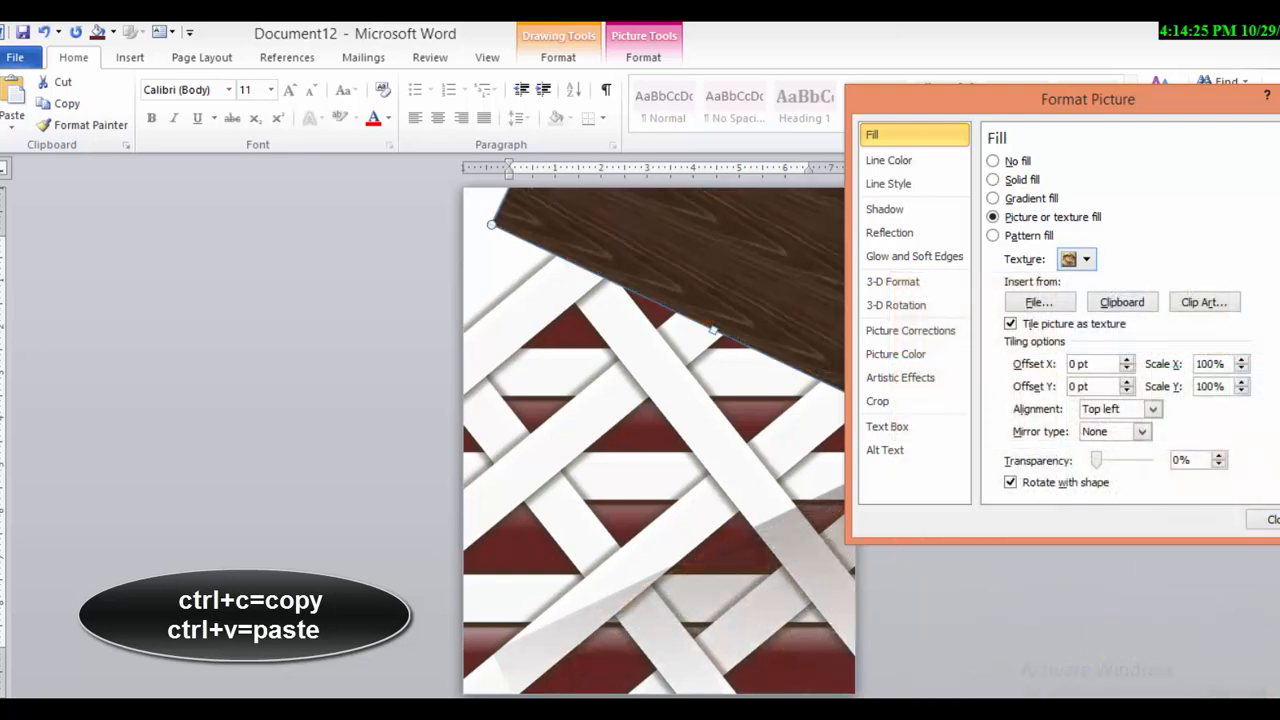
click(1266, 519)
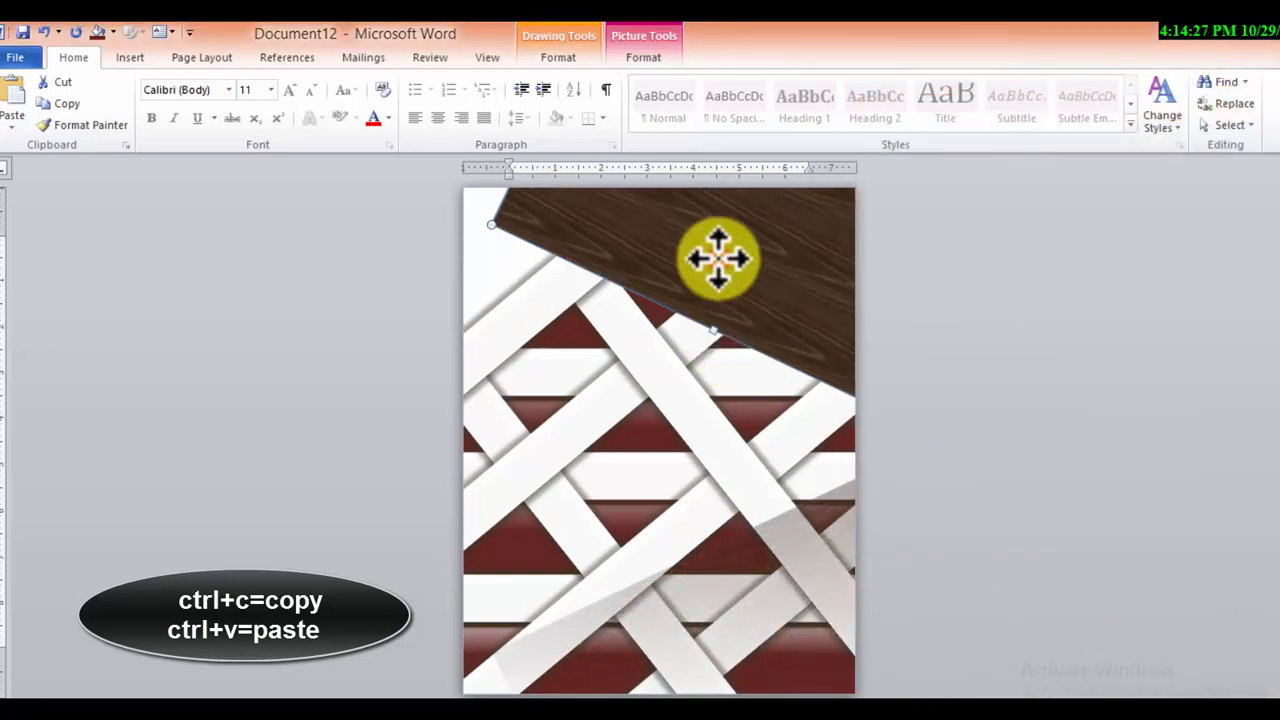
Place a copy of the wood-textured rectangle offset toward the page's upper right and fill the rectangle behind it with light red
mouse_move(722, 270)
mouse_down()
mouse_move(729, 286)
mouse_move(743, 237)
mouse_move(743, 263)
mouse_up()
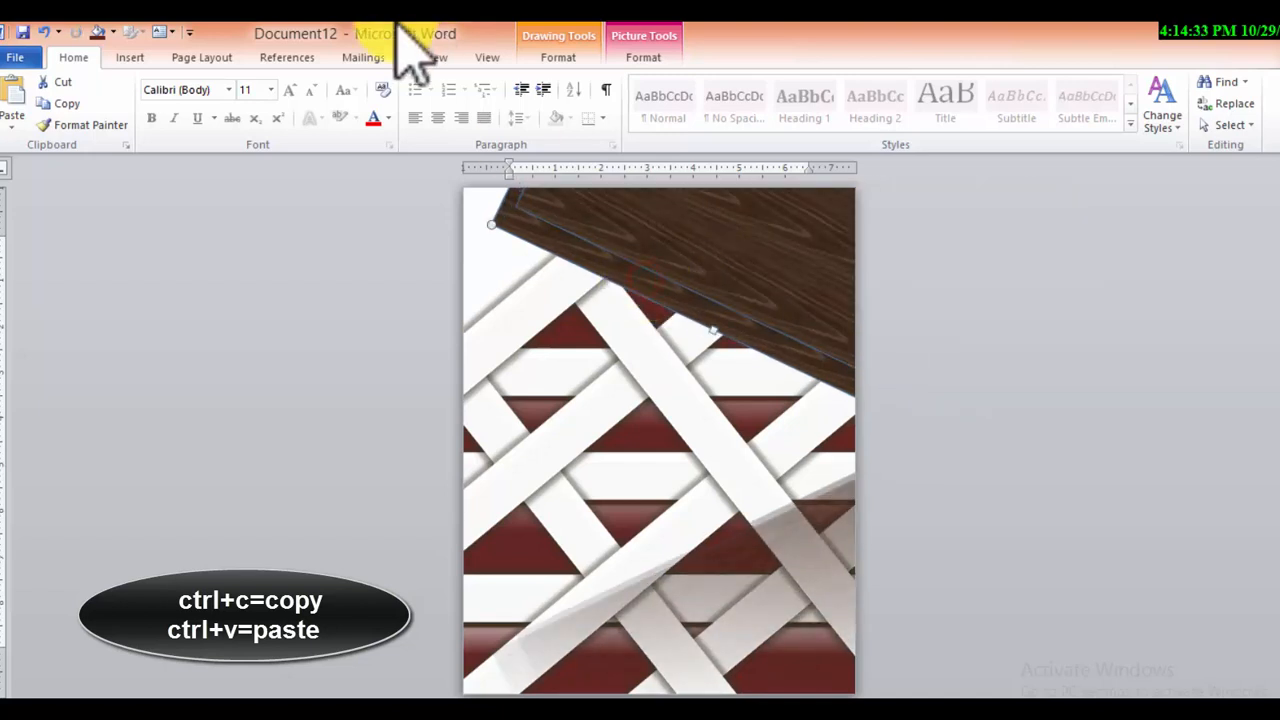
click(641, 60)
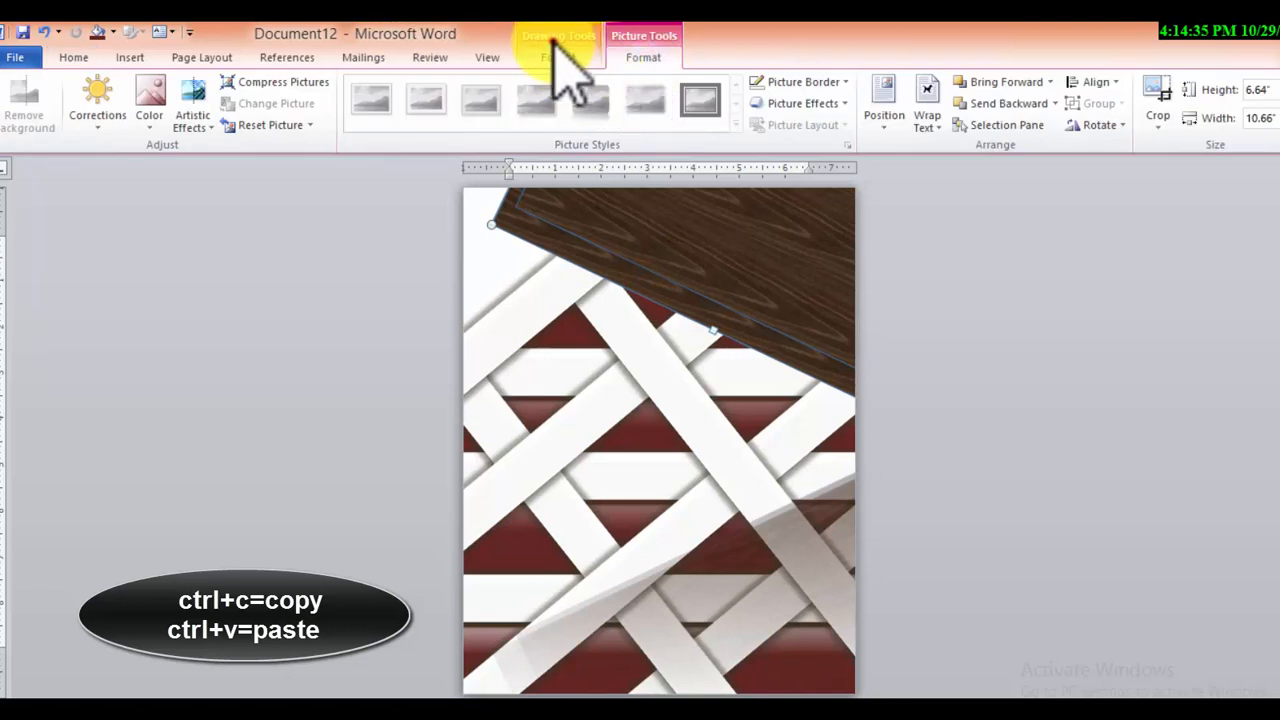
click(558, 57)
click(490, 83)
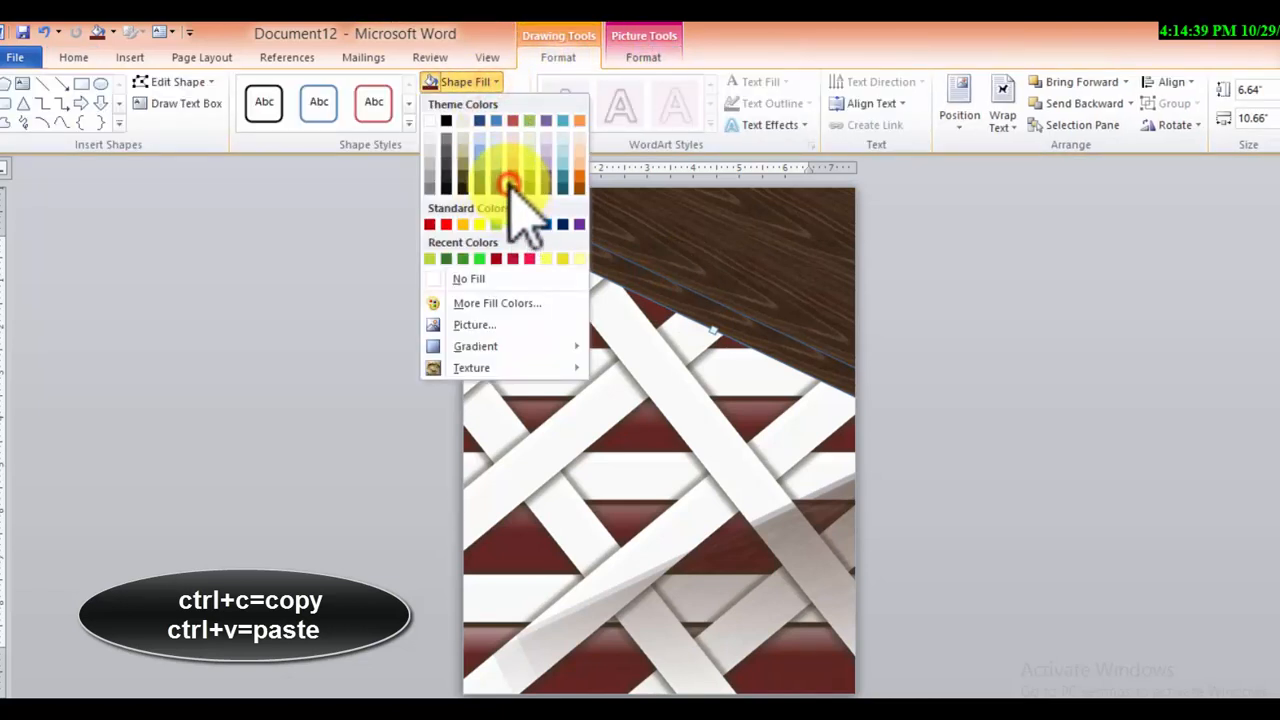
click(512, 181)
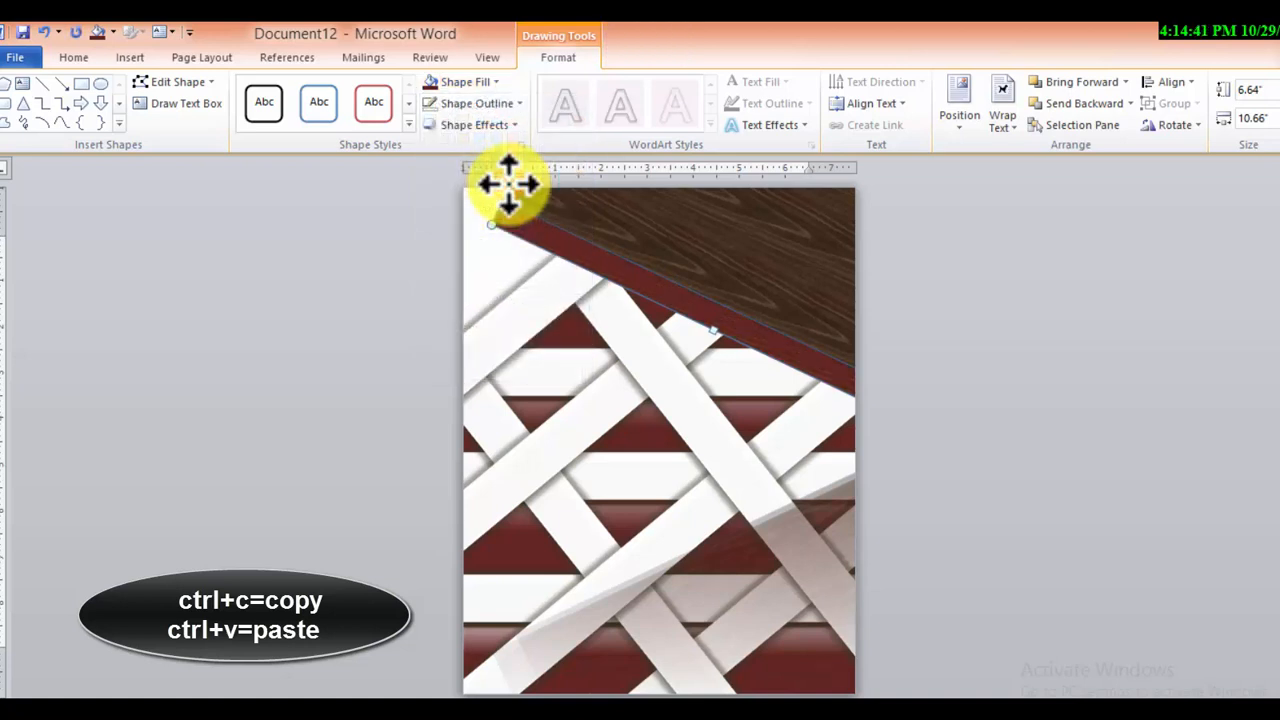
click(473, 84)
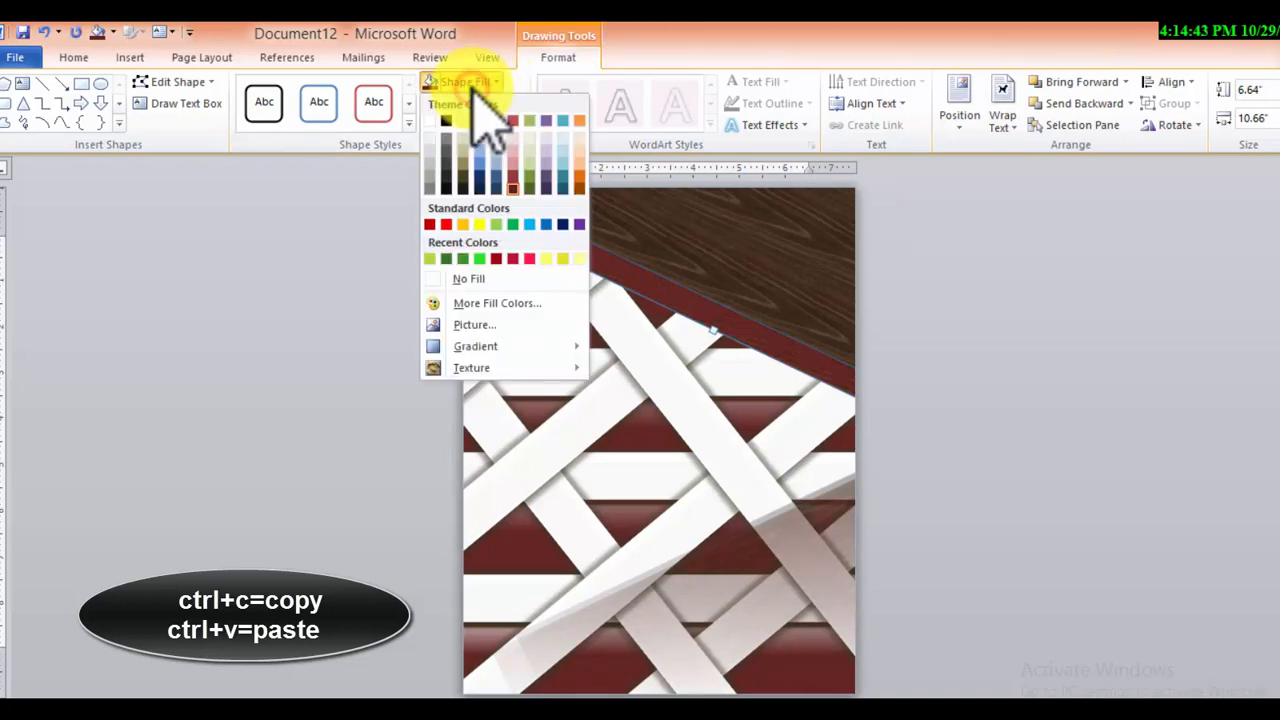
click(512, 162)
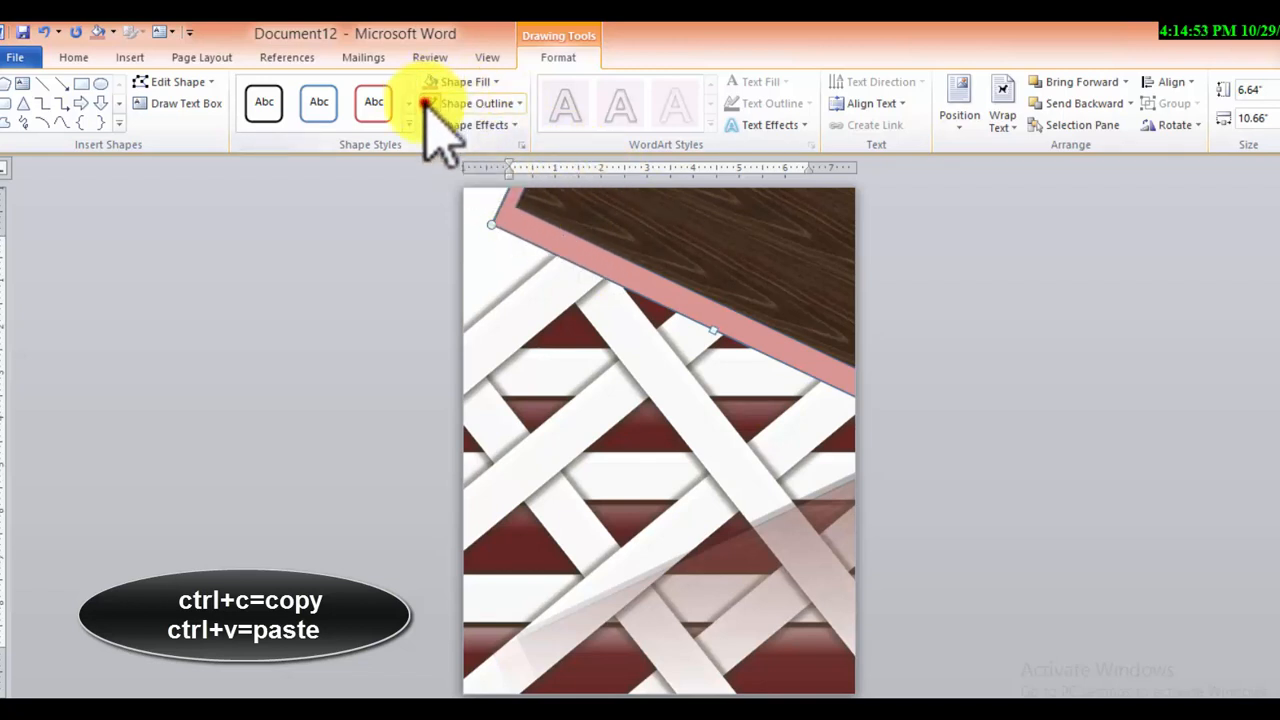
Apply the third reflection variation in the third row to the front wood-textured rectangle
click(715, 257)
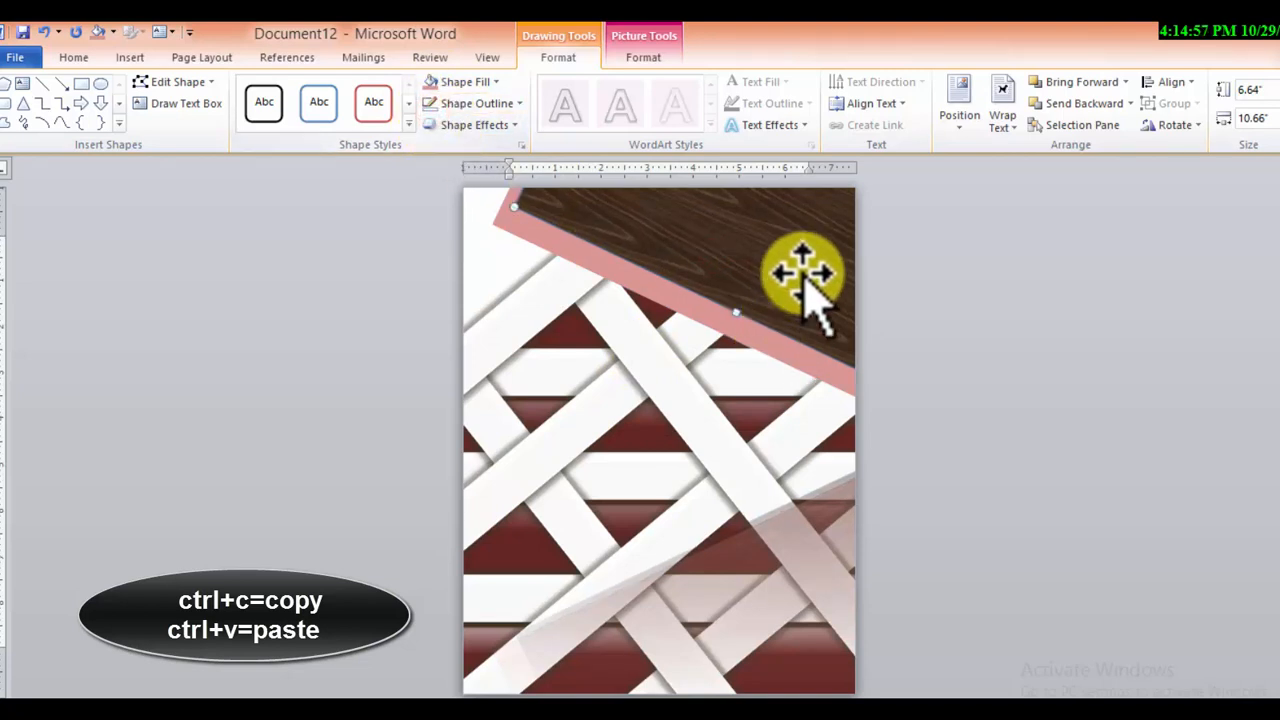
click(480, 125)
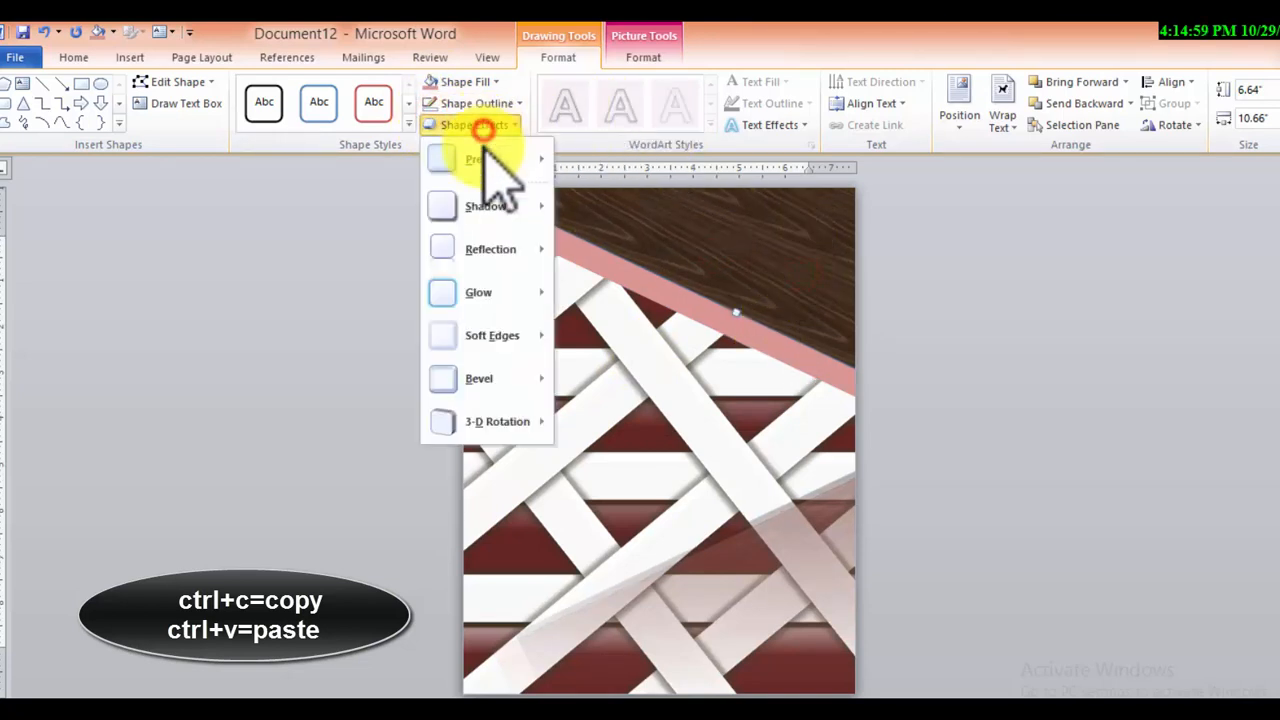
mouse_move(474, 252)
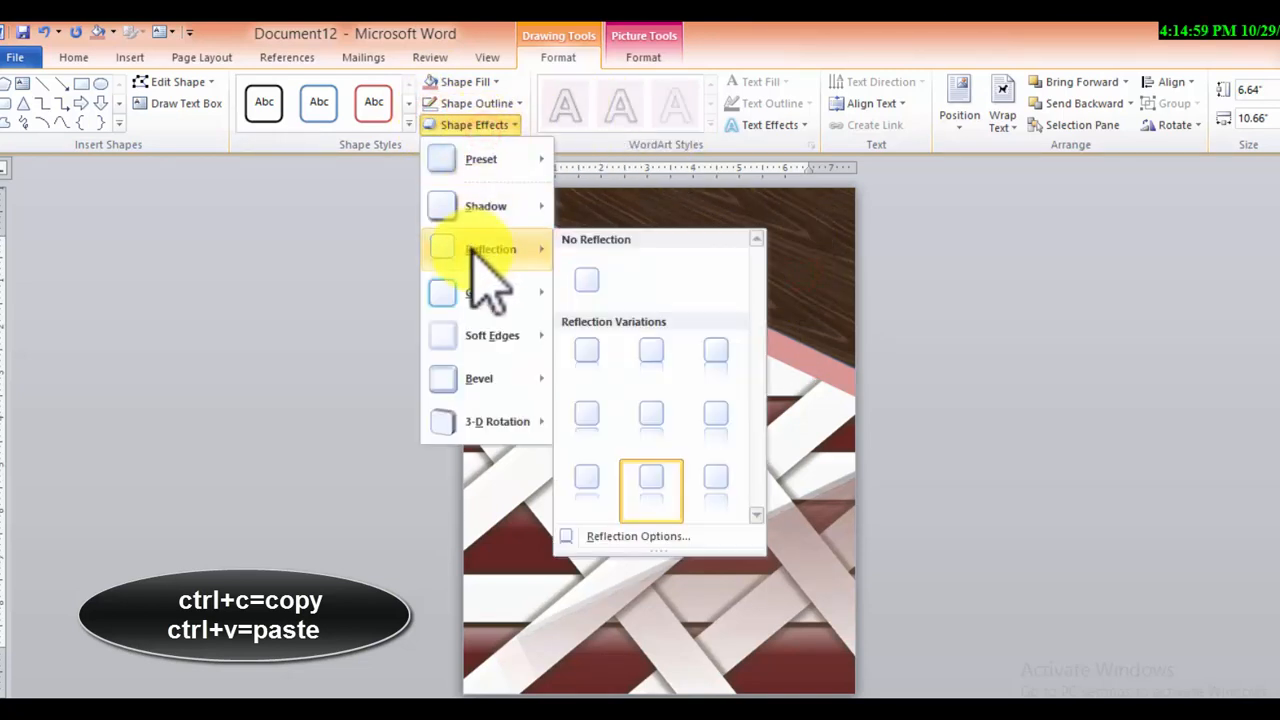
click(706, 482)
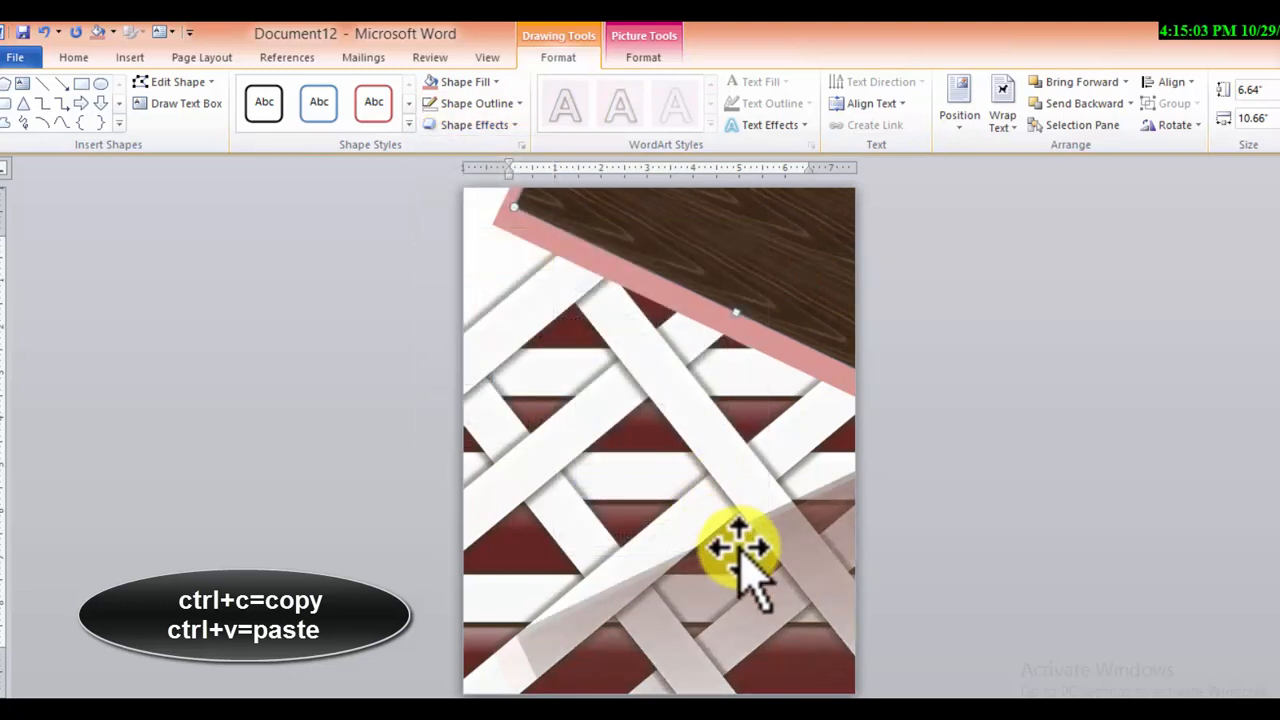
Draw a narrow vertical rectangle about 11.98" by 0.51" along the page's left edge and apply the solid black shape style
click(81, 83)
drag(480, 241, 472, 663)
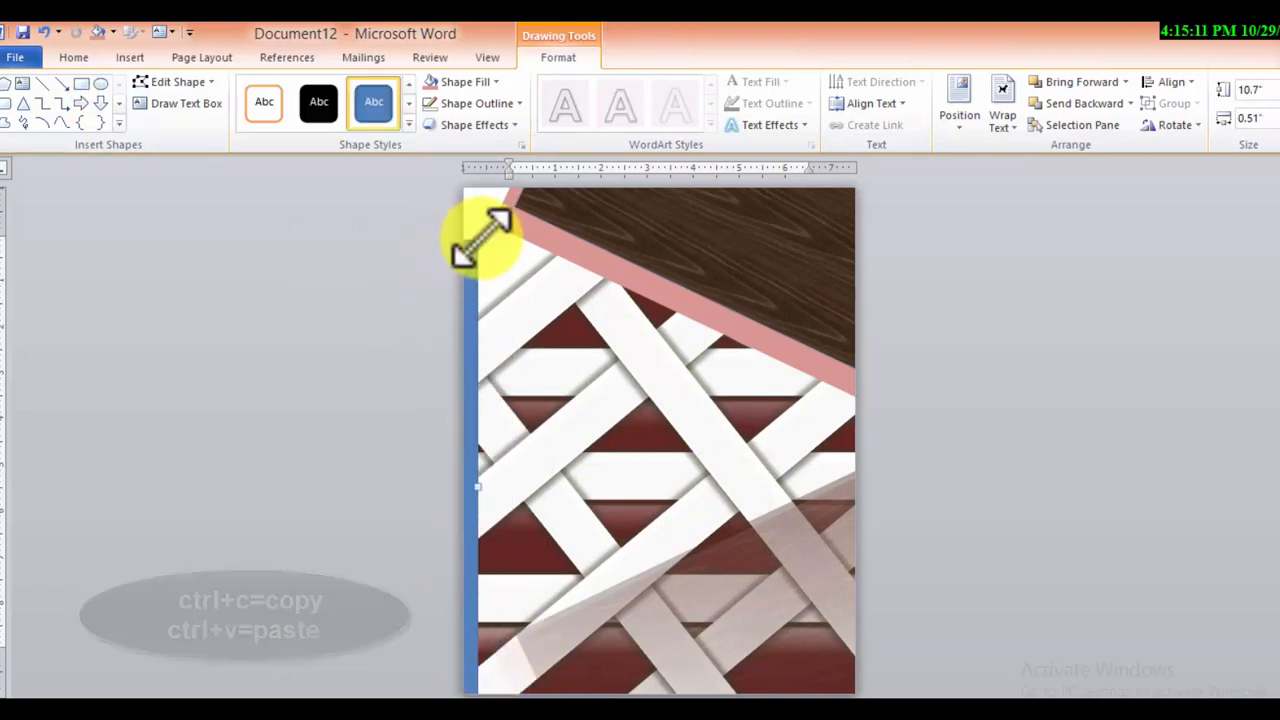
drag(483, 238, 478, 186)
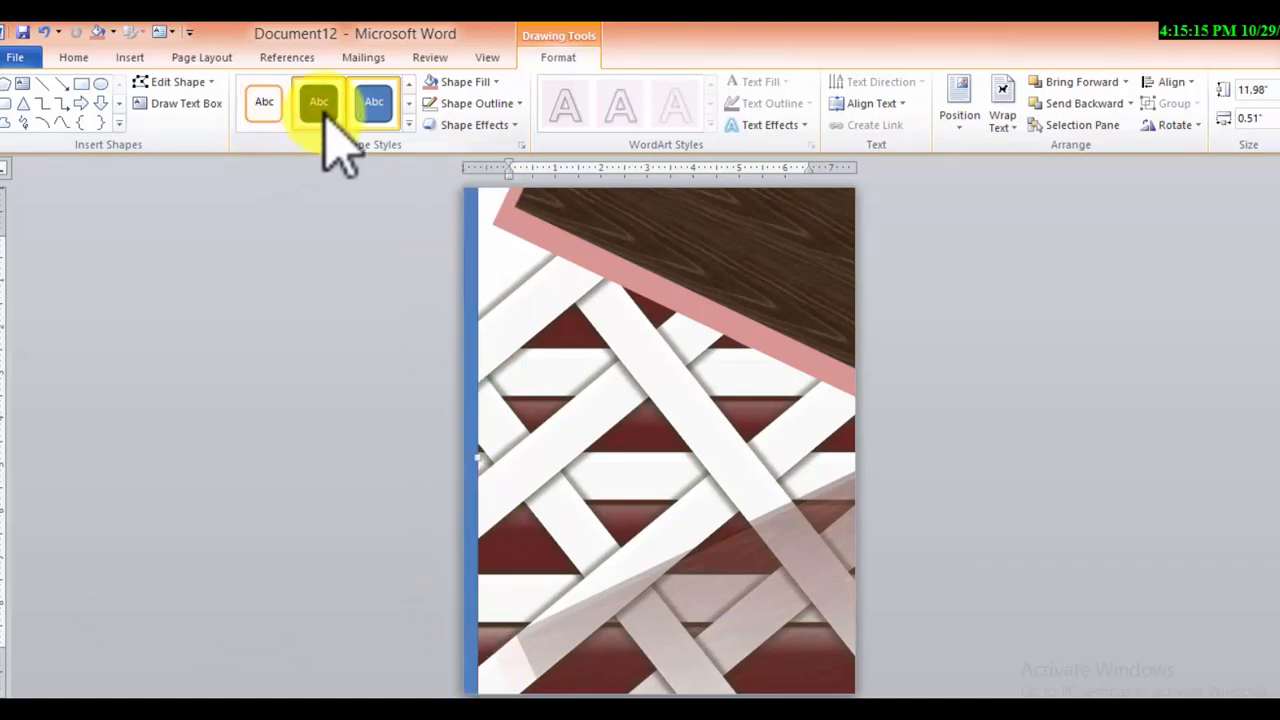
click(319, 102)
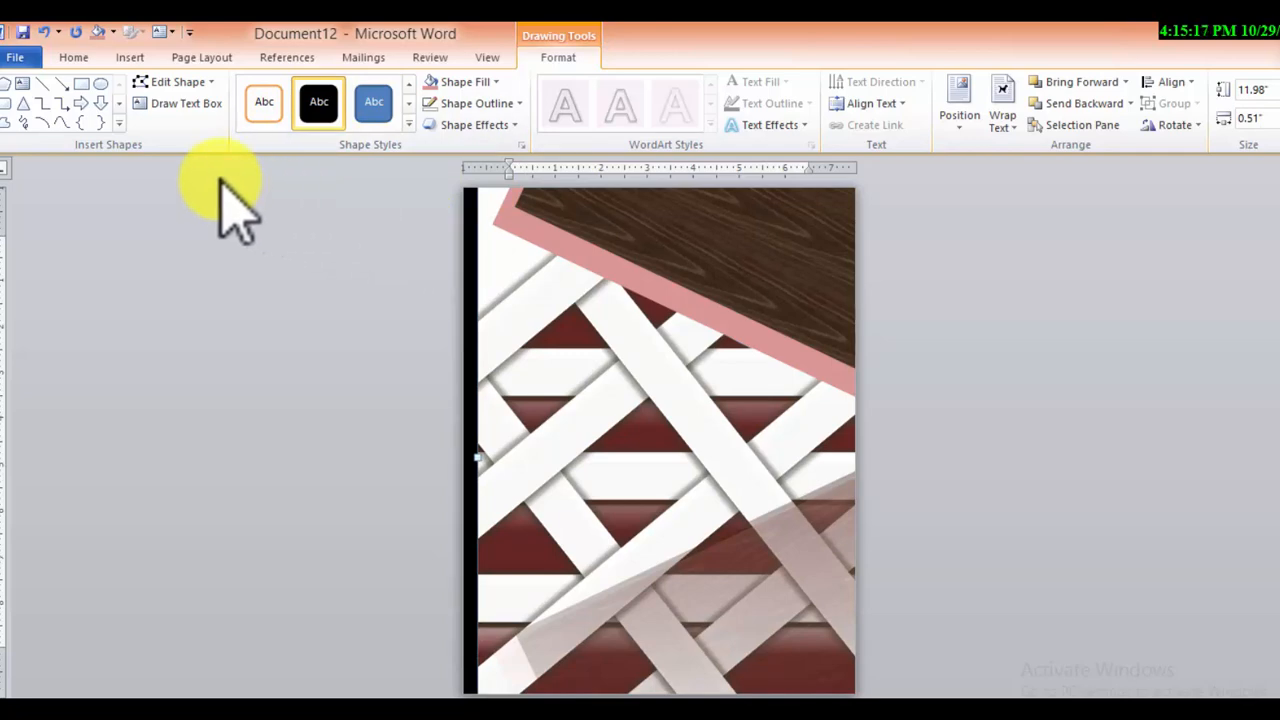
Switch to the "book coverpage" Notepad file, copy the lines "2023" and "ANNUAL REPORT", and return to Word
mouse_move(871, 712)
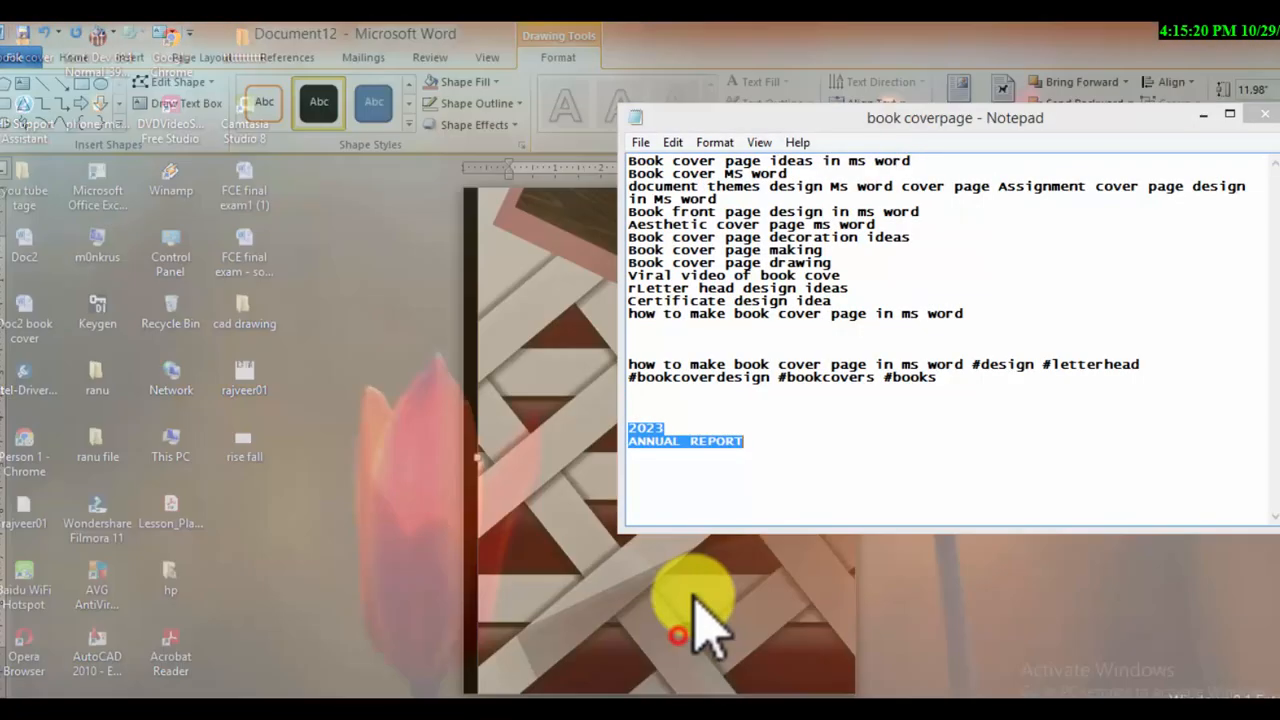
click(700, 614)
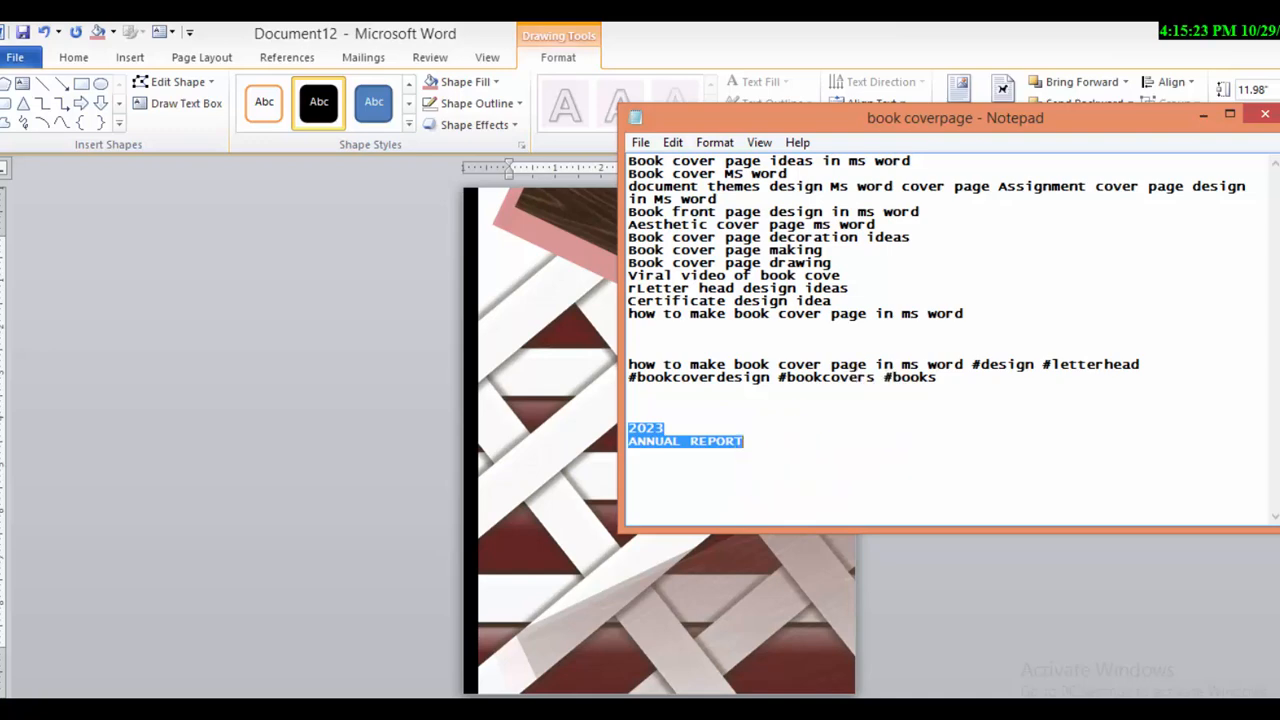
click(1203, 115)
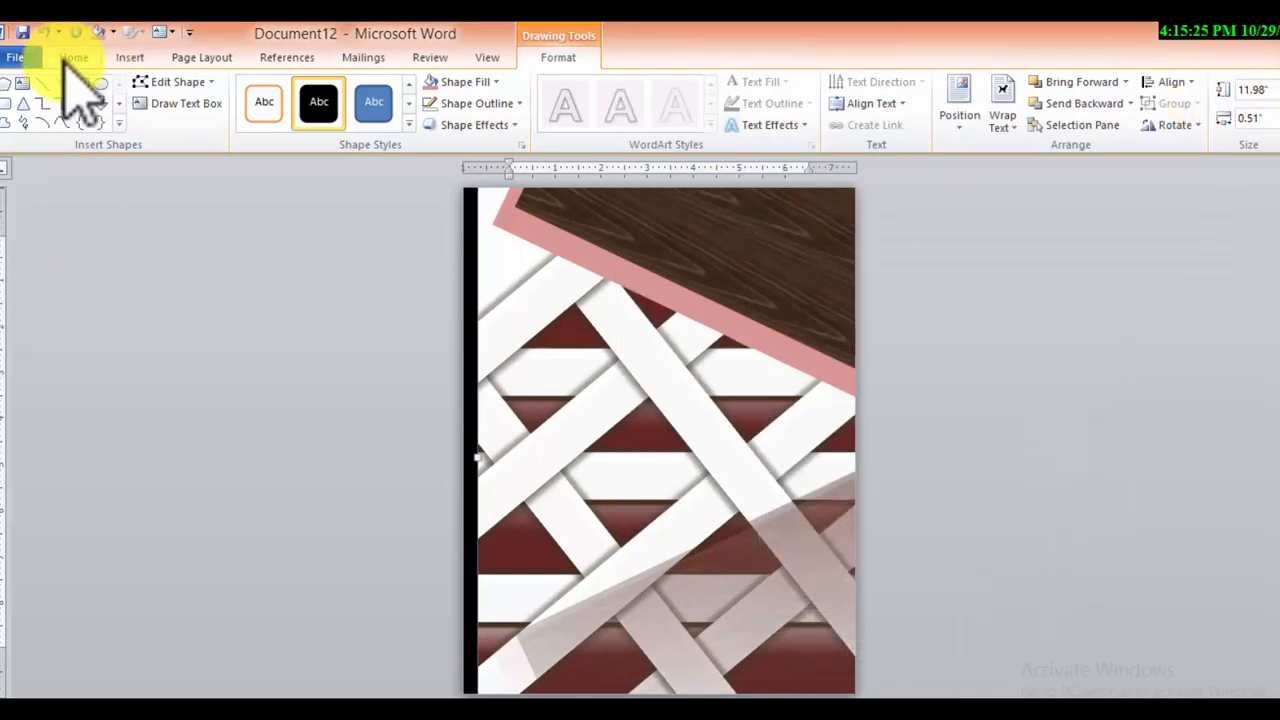
Insert a Simple Text Box containing the copied text and cut the "2023" line, leaving "ANNUAL REPORT"
click(70, 57)
click(135, 57)
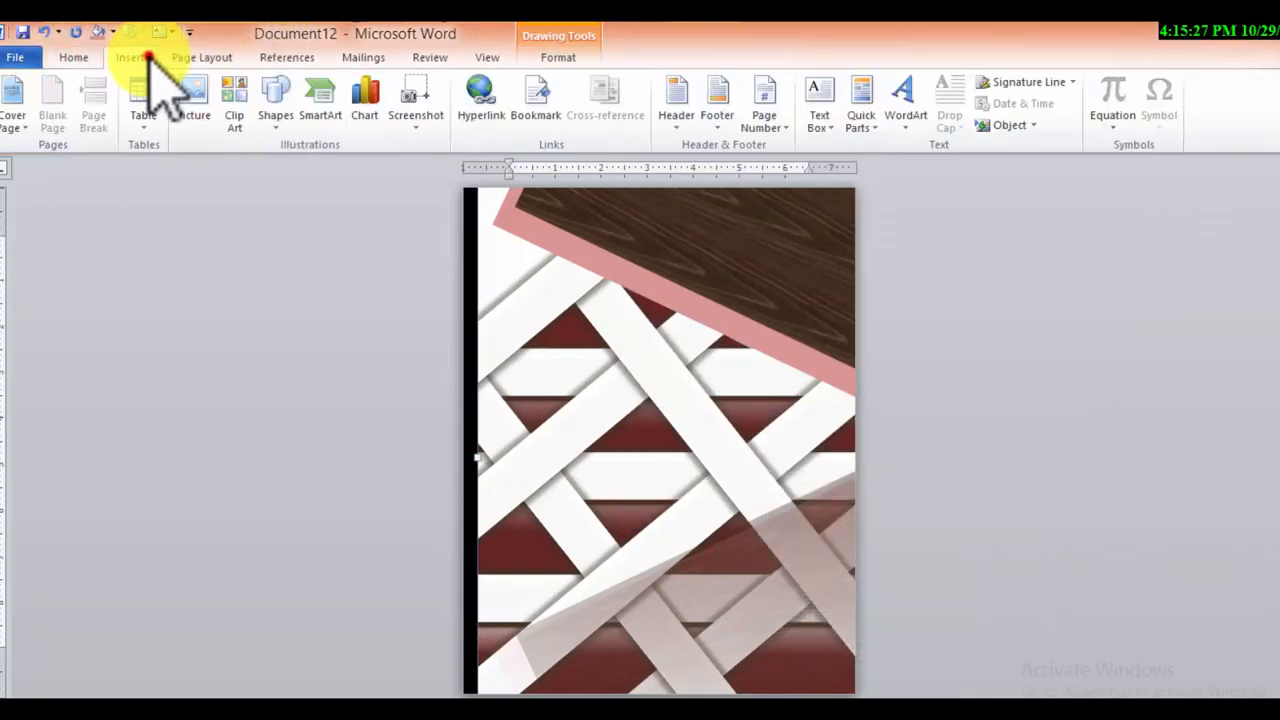
click(818, 100)
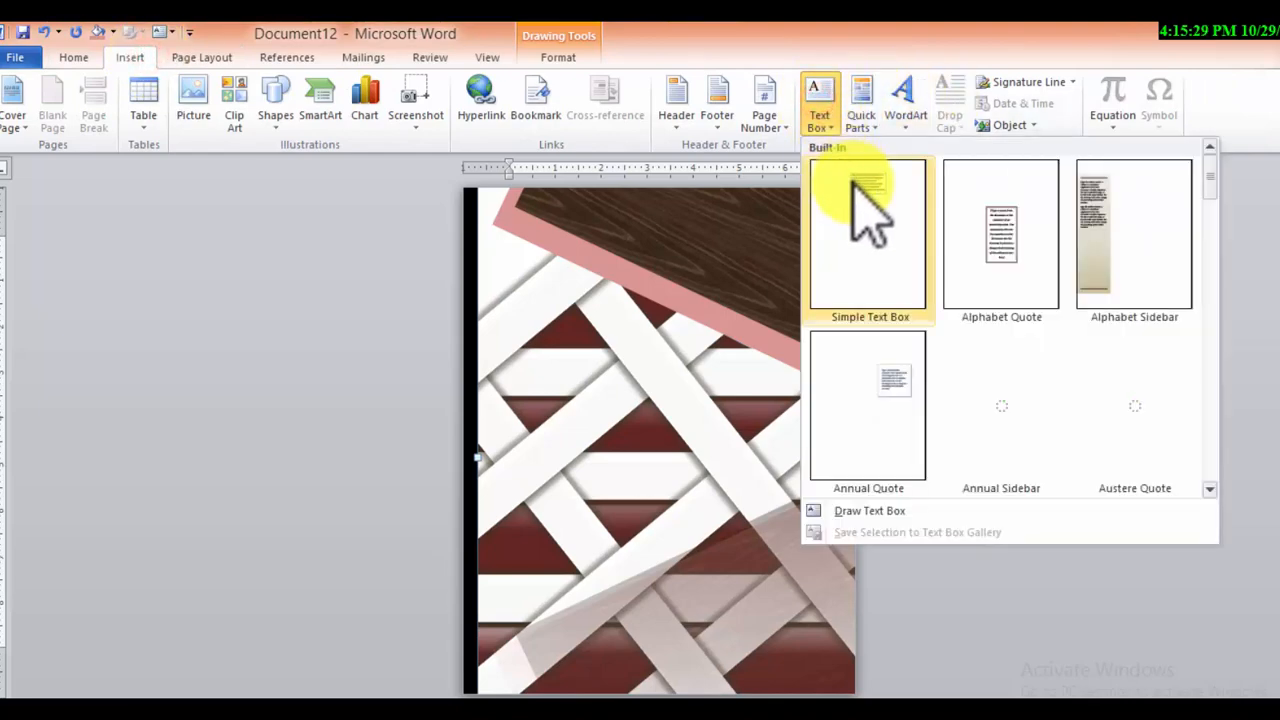
click(856, 192)
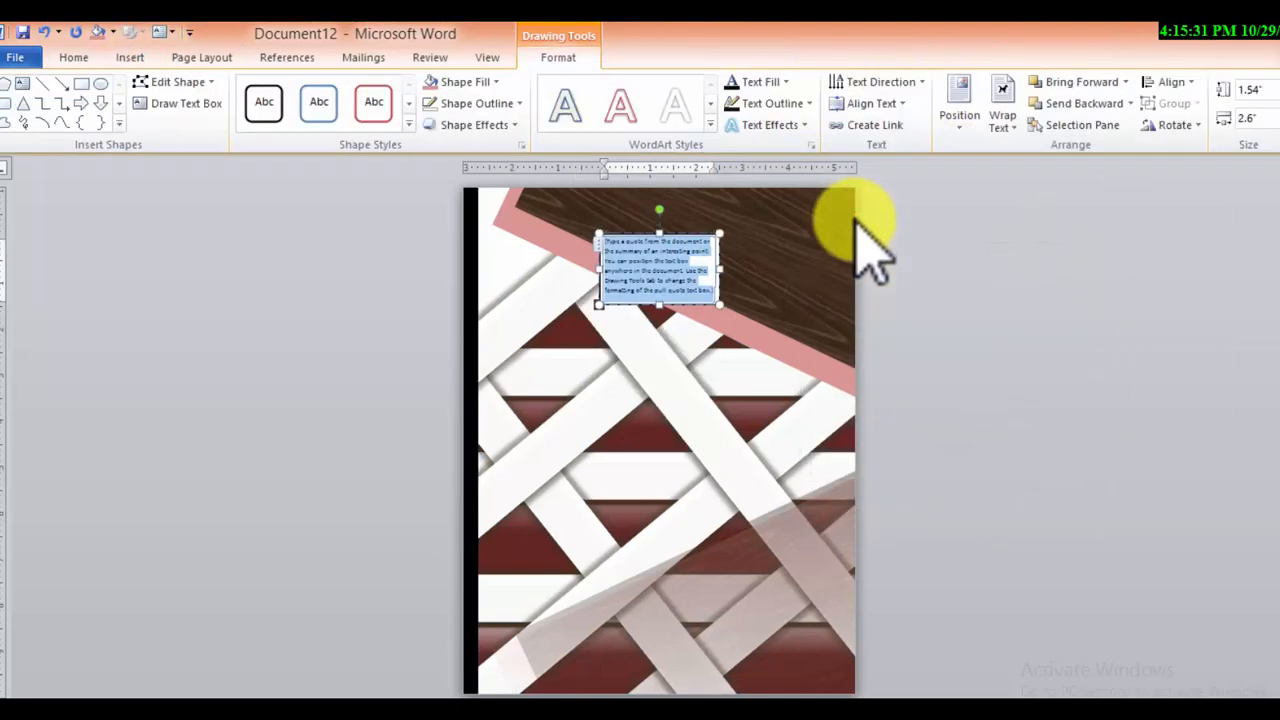
text(2023 ANNUAL REPORT)
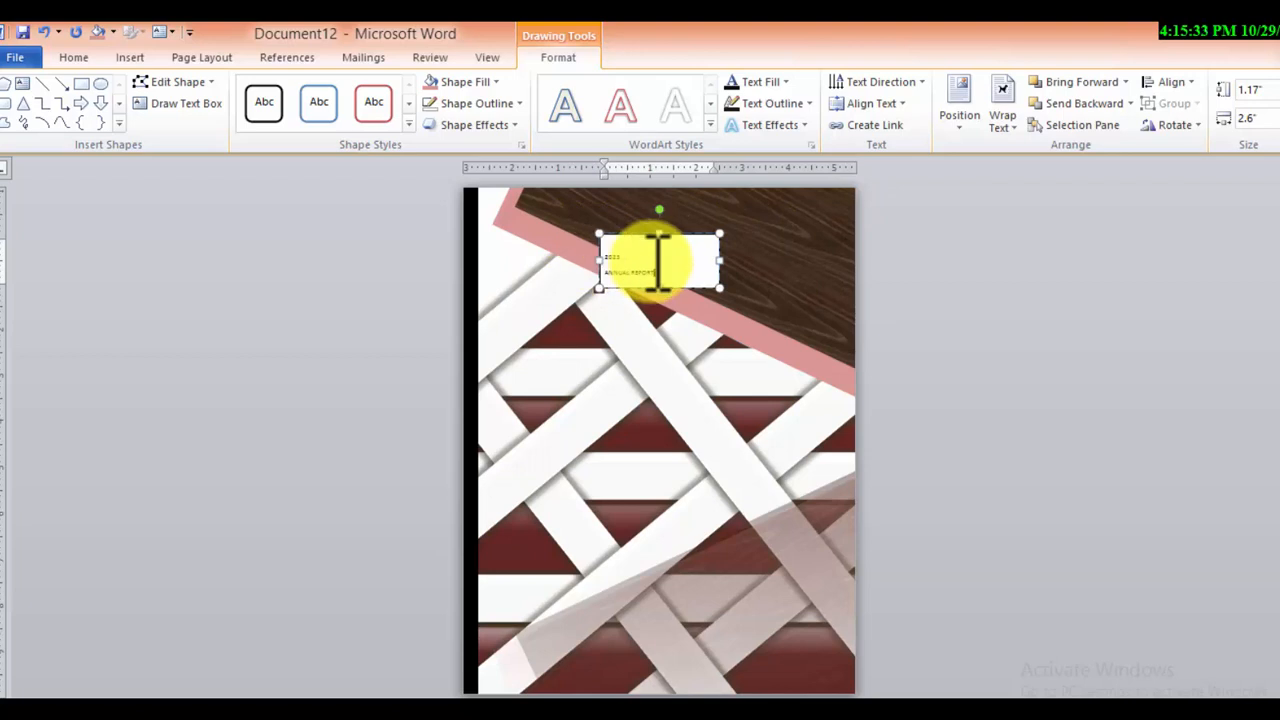
drag(632, 258, 584, 258)
key(ctrl+x)
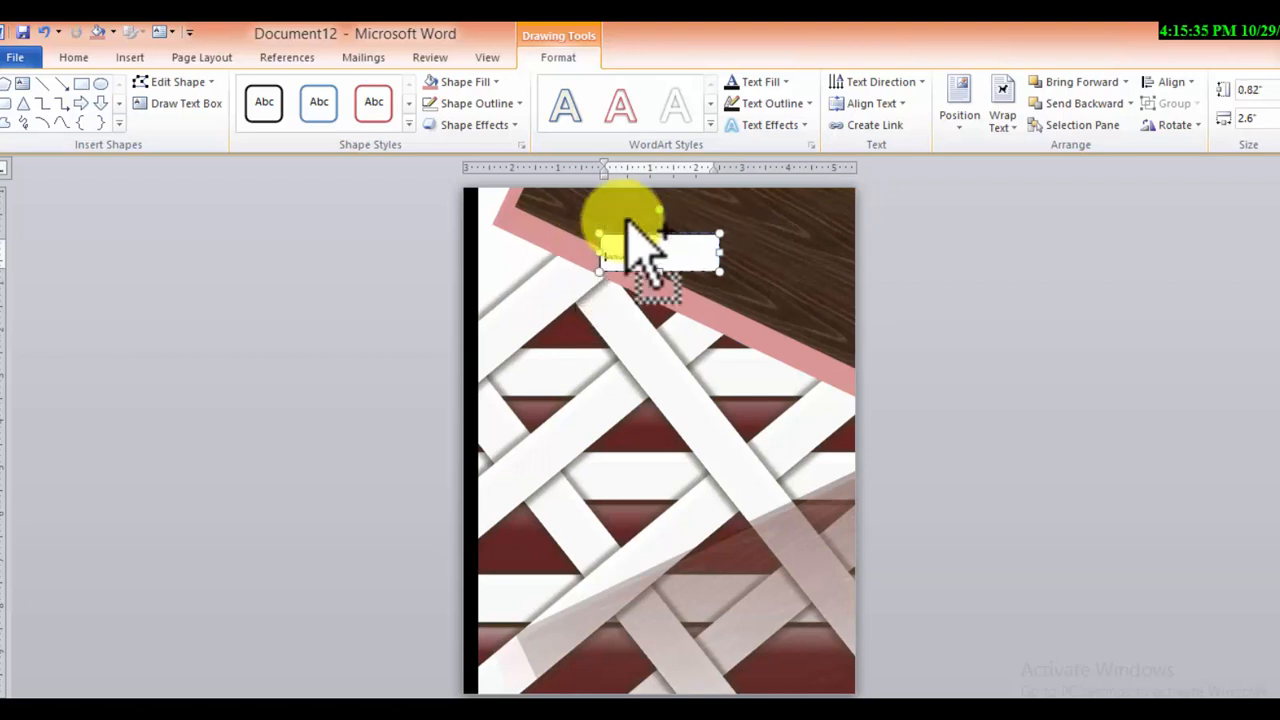
Apply the white WordArt style to "ANNUAL REPORT" and set its text box to No Fill
drag(680, 246, 571, 251)
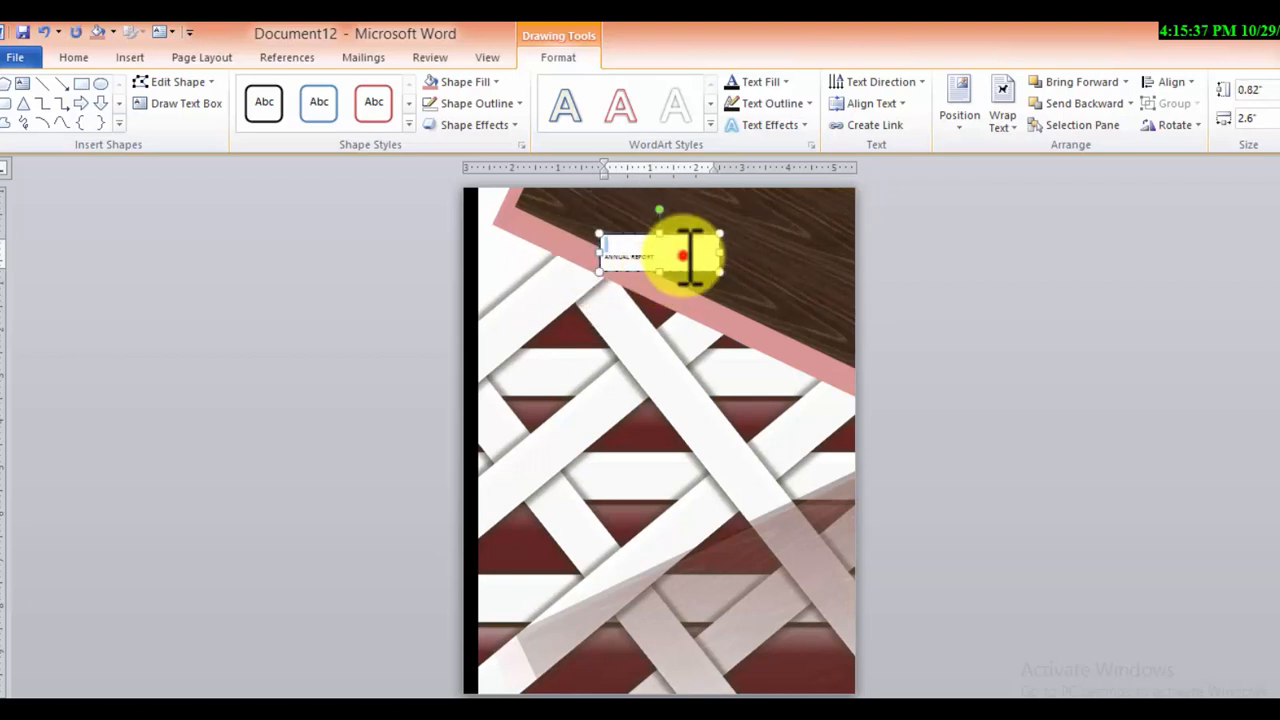
drag(684, 253, 606, 255)
click(665, 110)
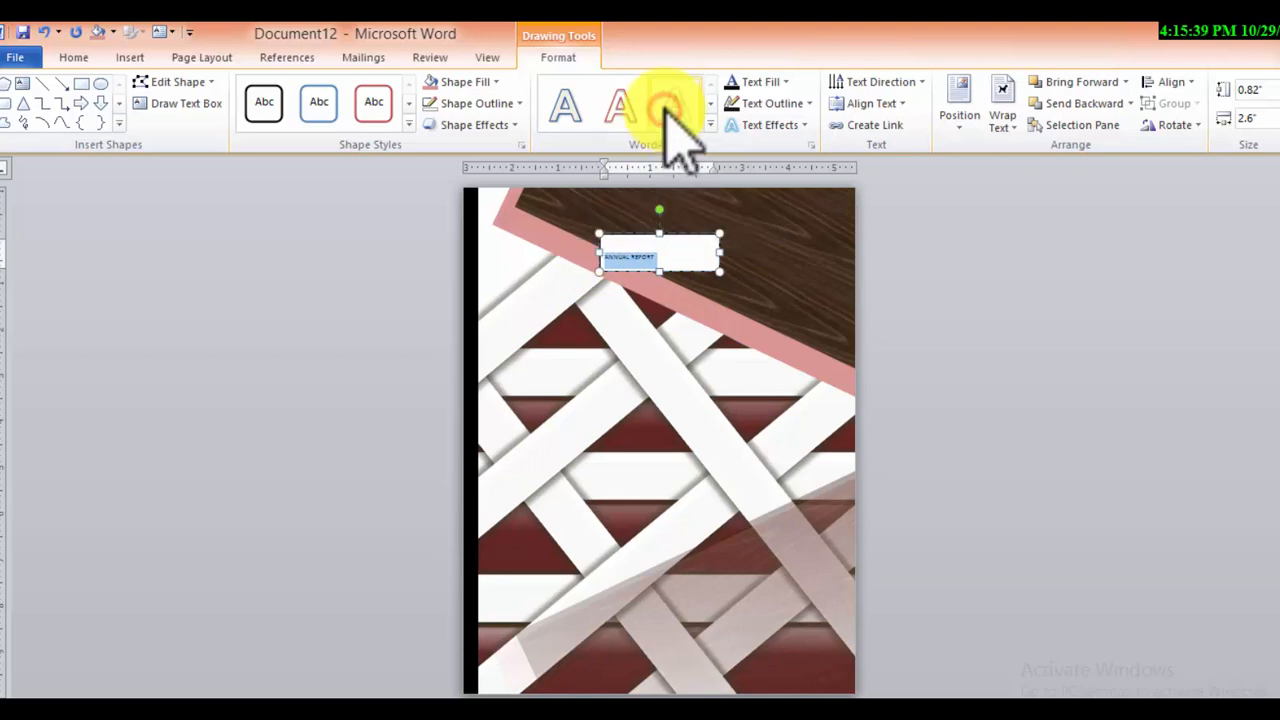
click(445, 82)
click(448, 279)
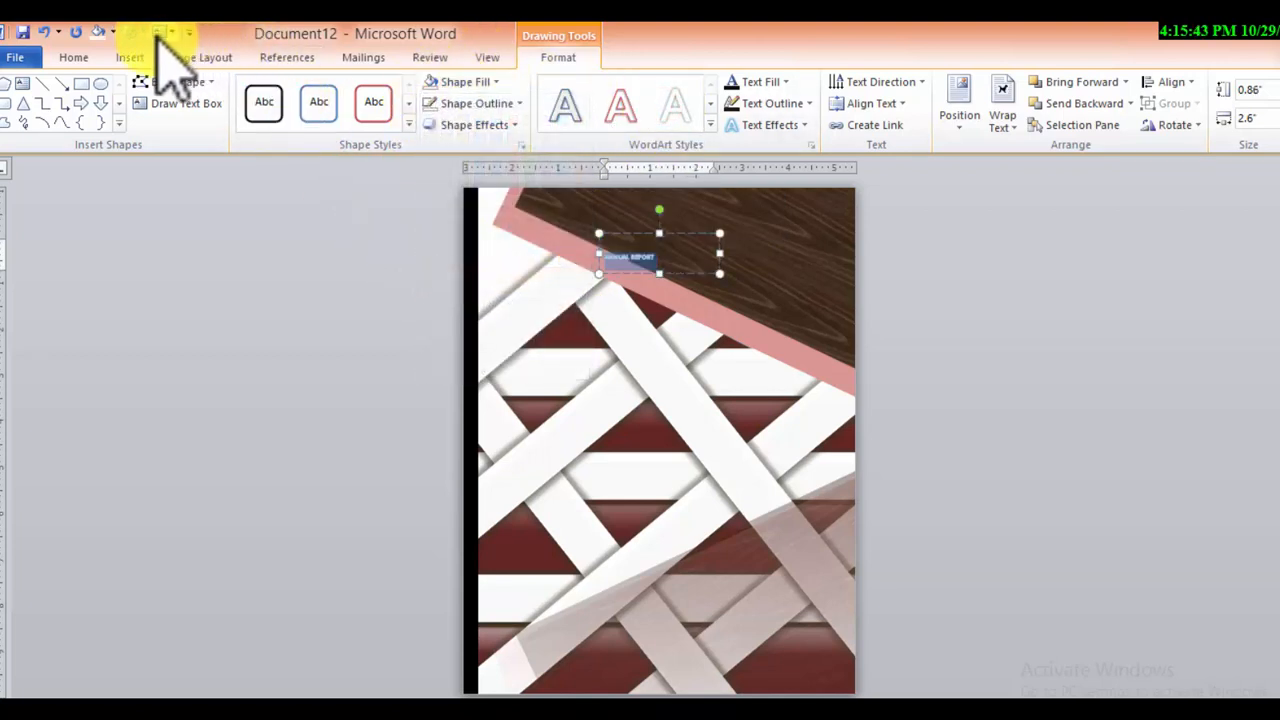
Enlarge "ANNUAL REPORT" to 72 pt and fit its widened text box on one line across the top of the page
click(80, 57)
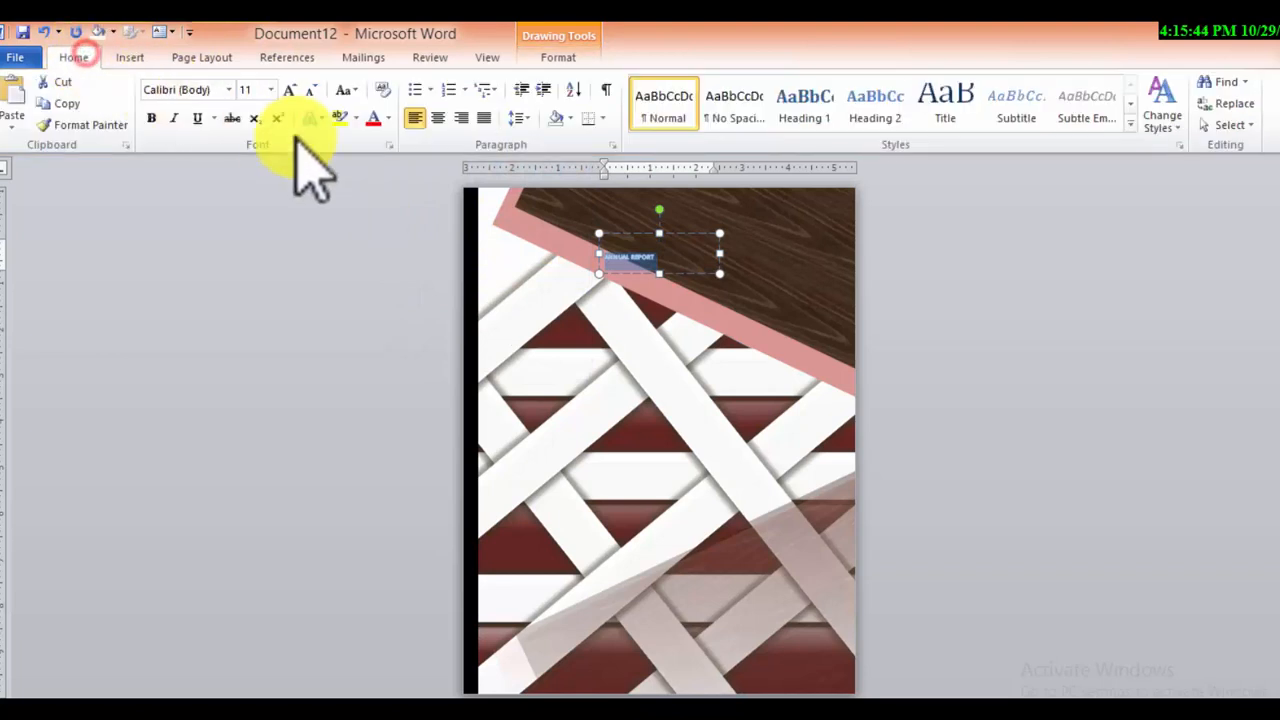
click(292, 97)
click(292, 97)
click(292, 97)
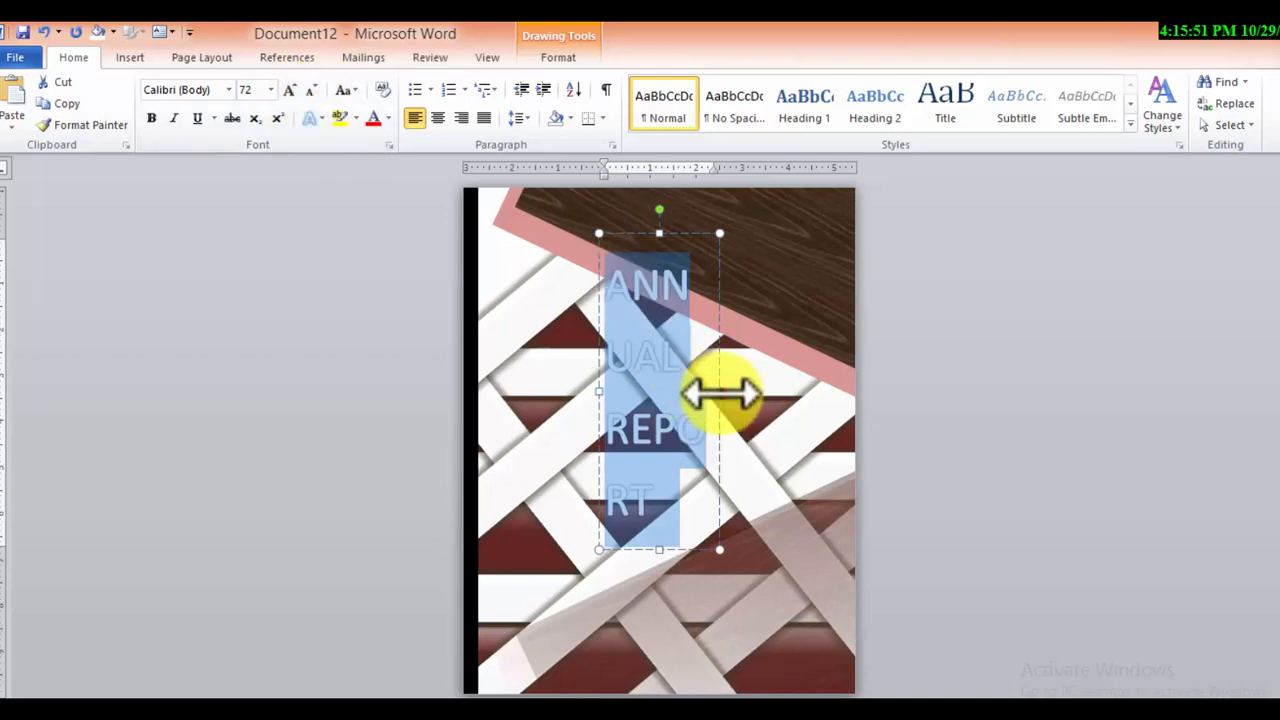
drag(720, 395, 953, 286)
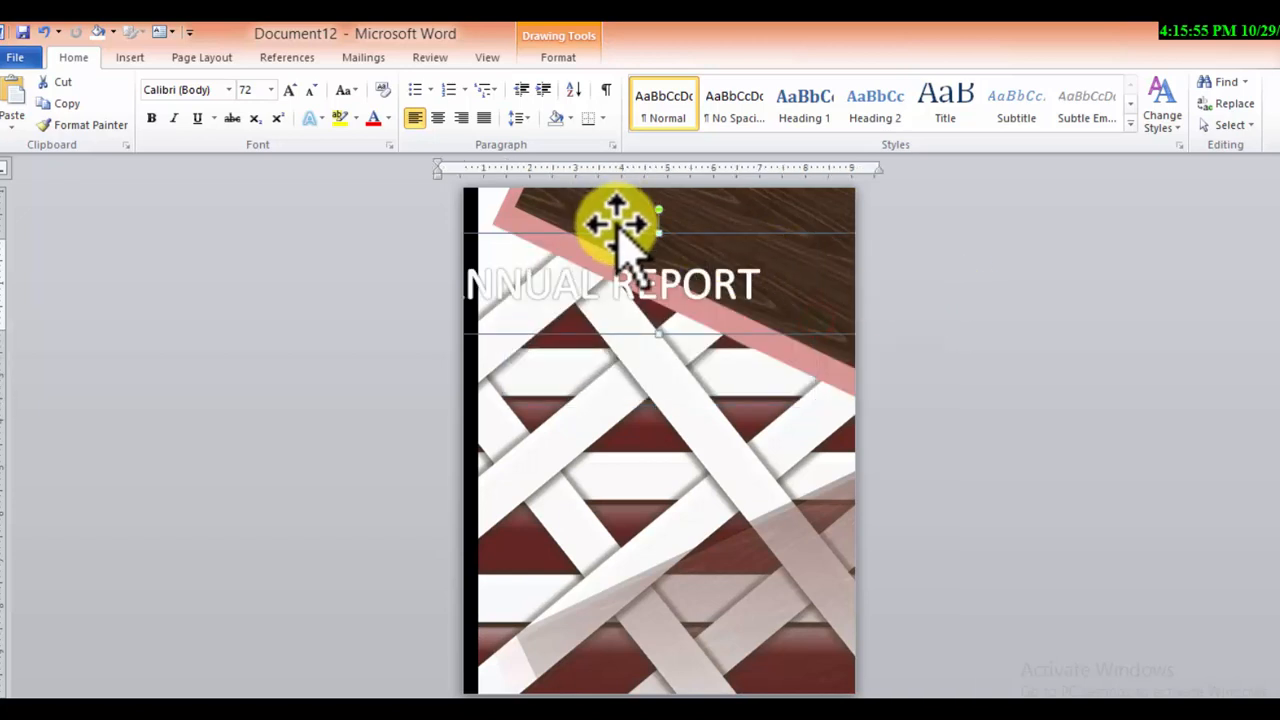
drag(609, 229, 704, 201)
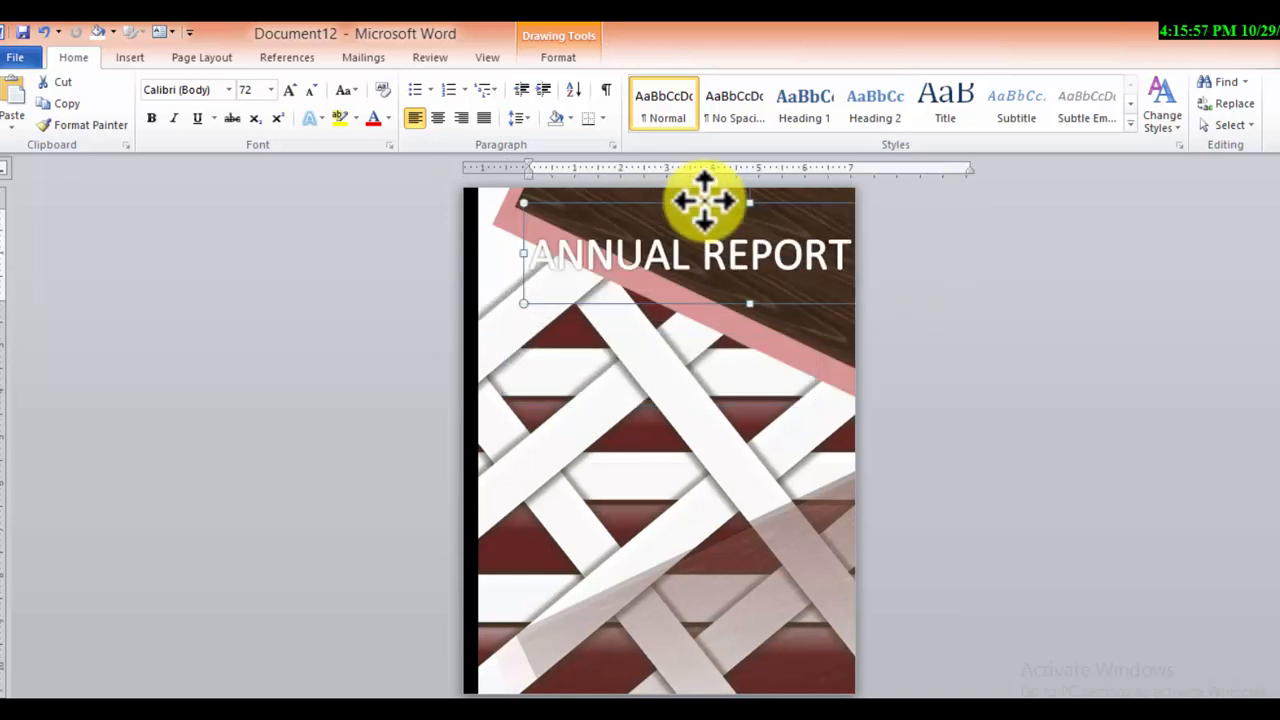
Change the "ANNUAL REPORT" title to the AachenDEEMed font at 60 pt
drag(860, 255, 565, 252)
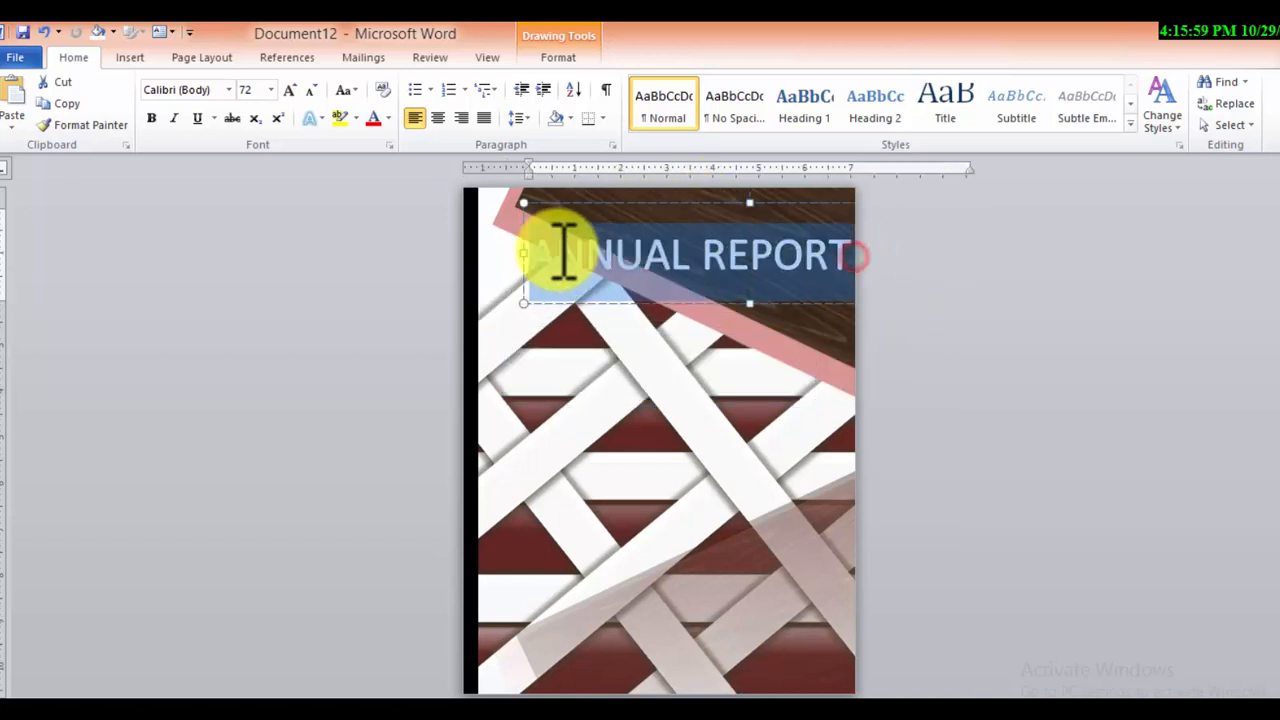
click(311, 90)
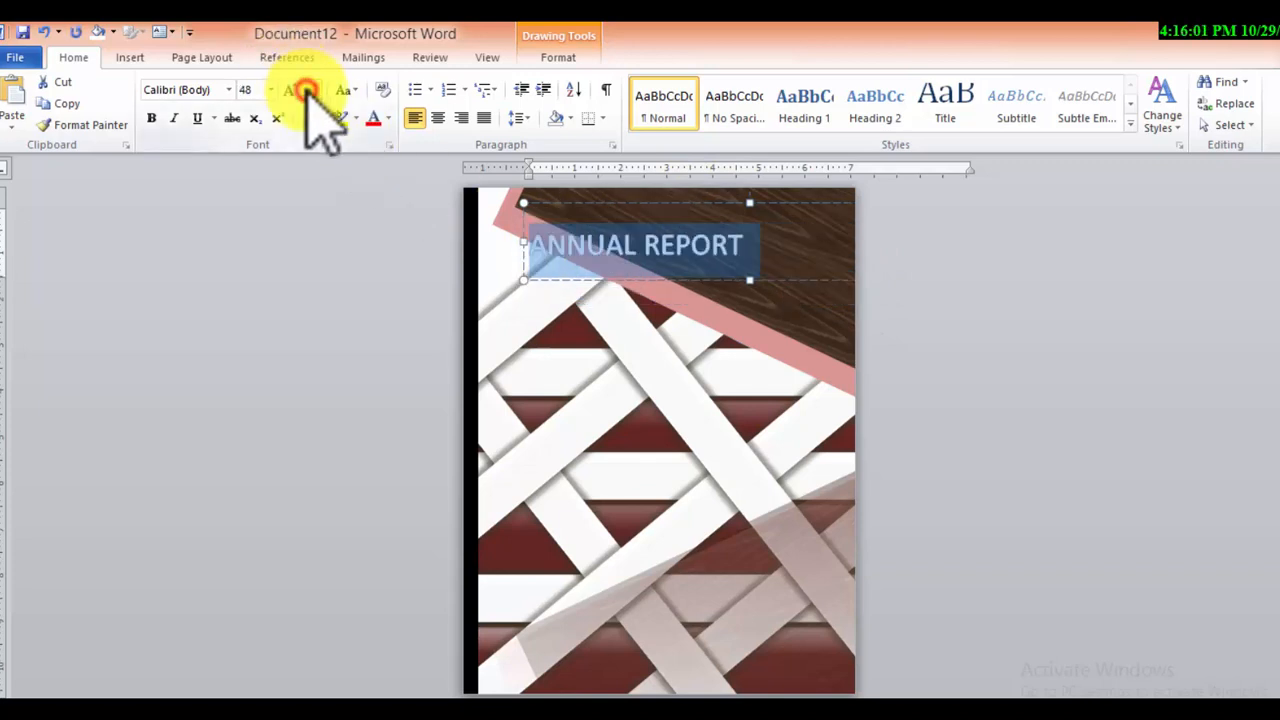
click(229, 90)
click(212, 198)
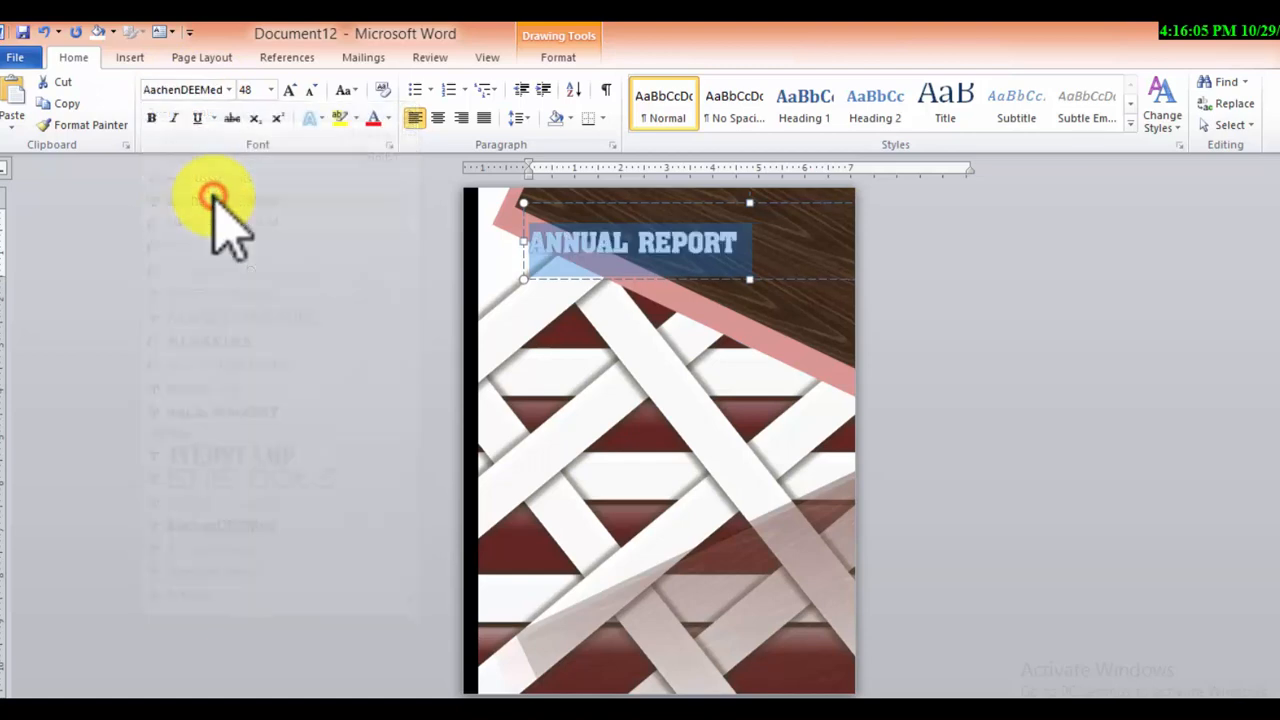
click(289, 90)
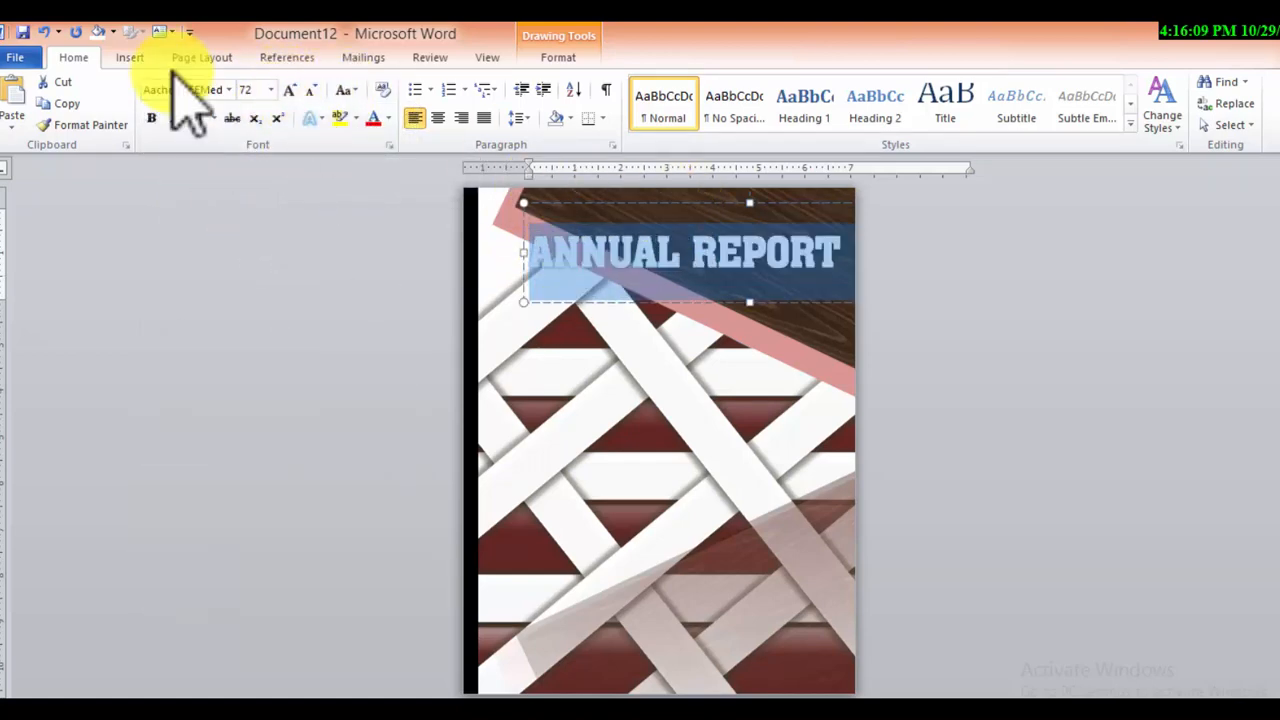
click(245, 90)
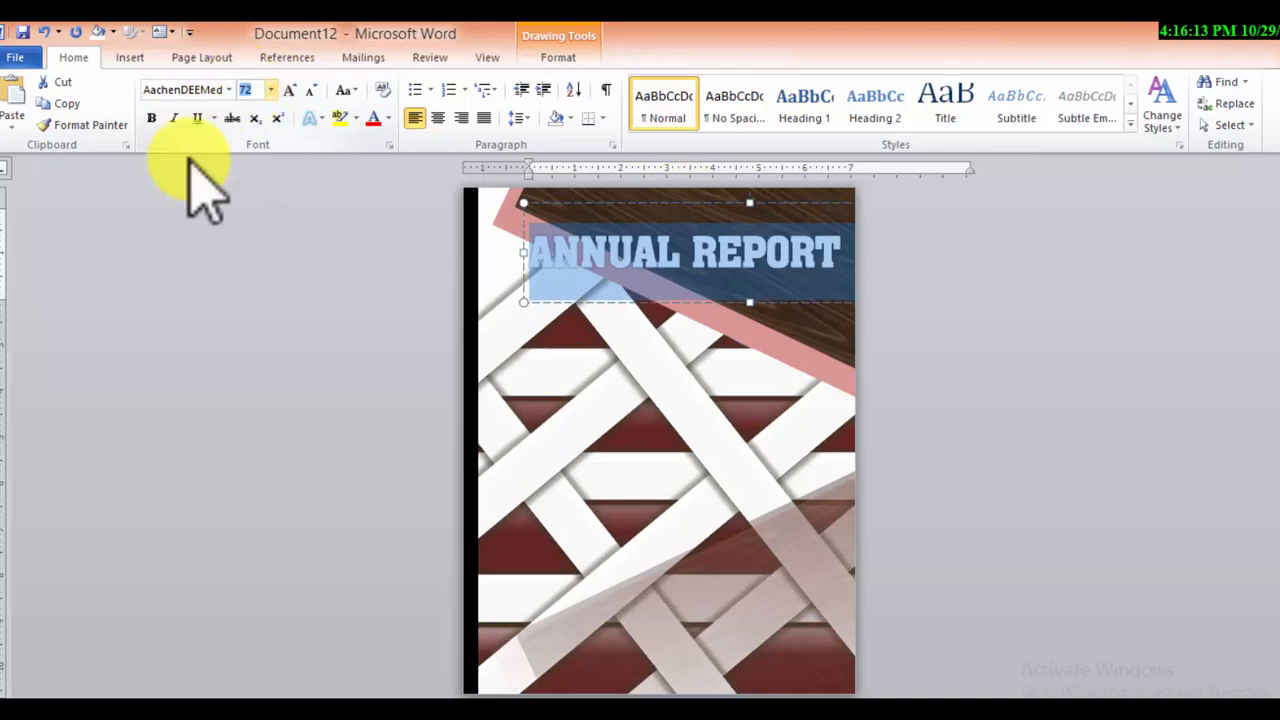
key(Return)
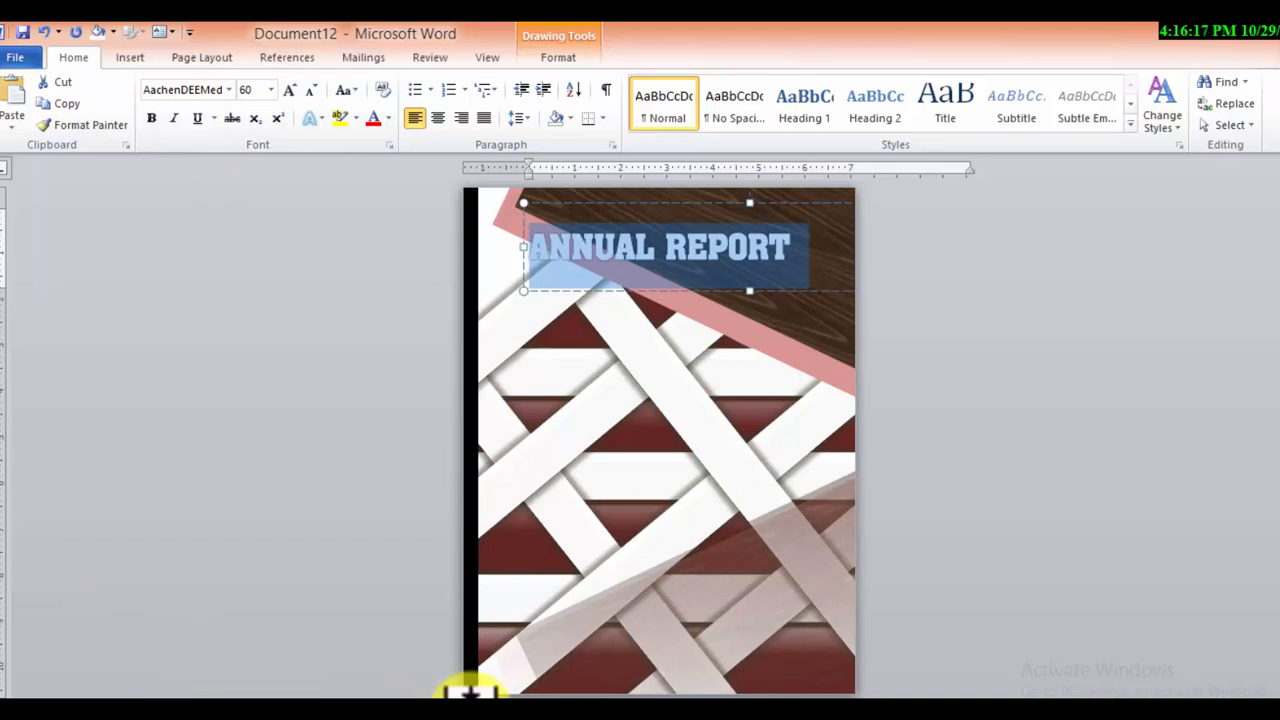
click(678, 202)
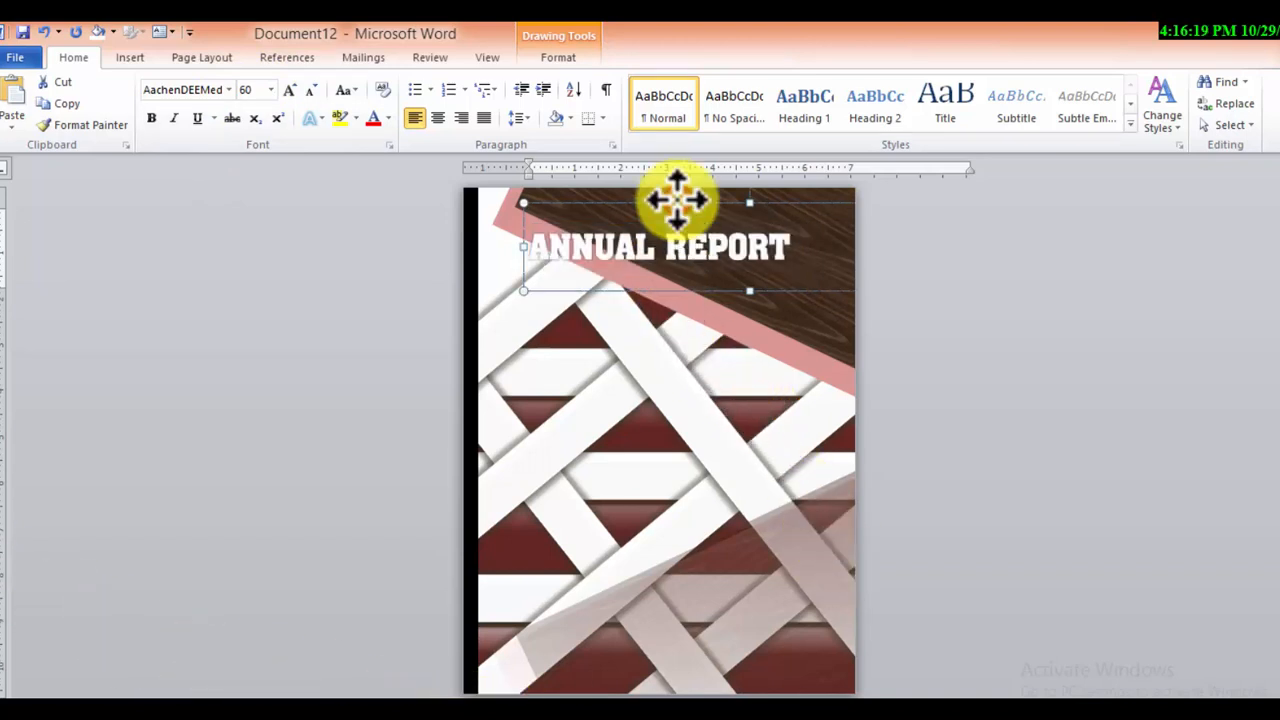
Move the "ANNUAL REPORT" text box up and to the right so the title sits in the page's upper-right corner
key(Up)
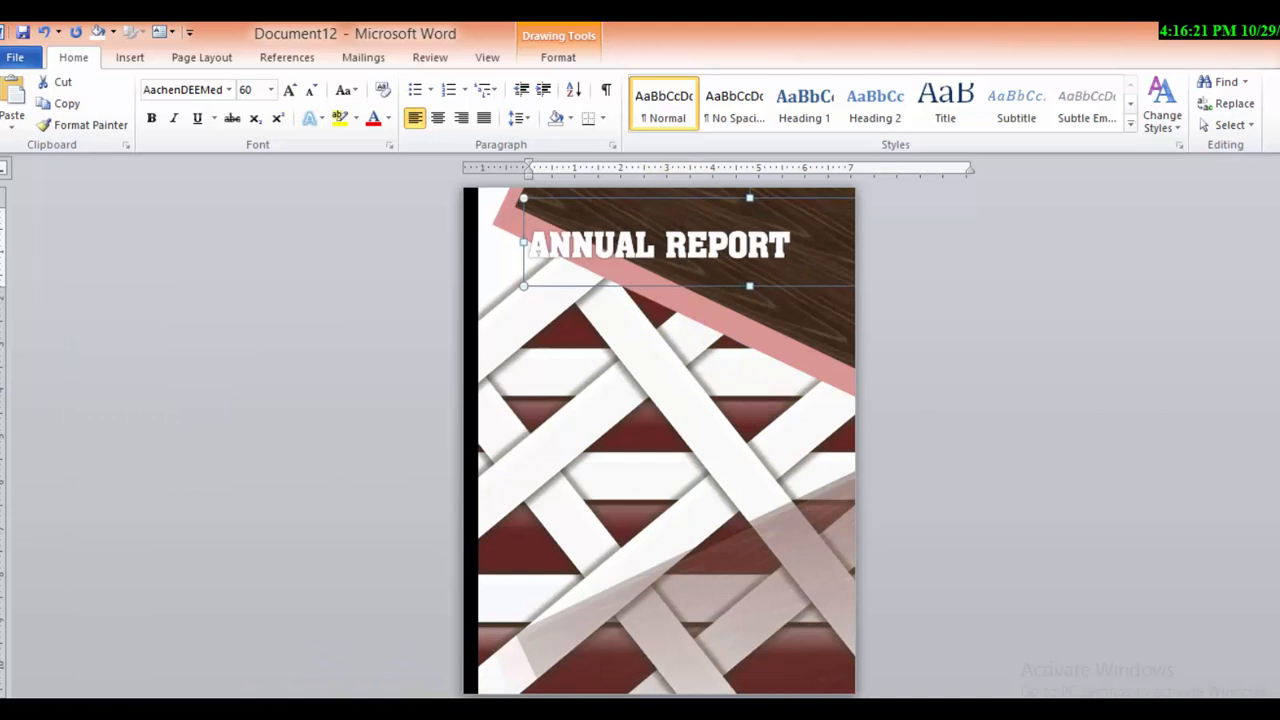
key(Up)
key(Up)
key(Up)
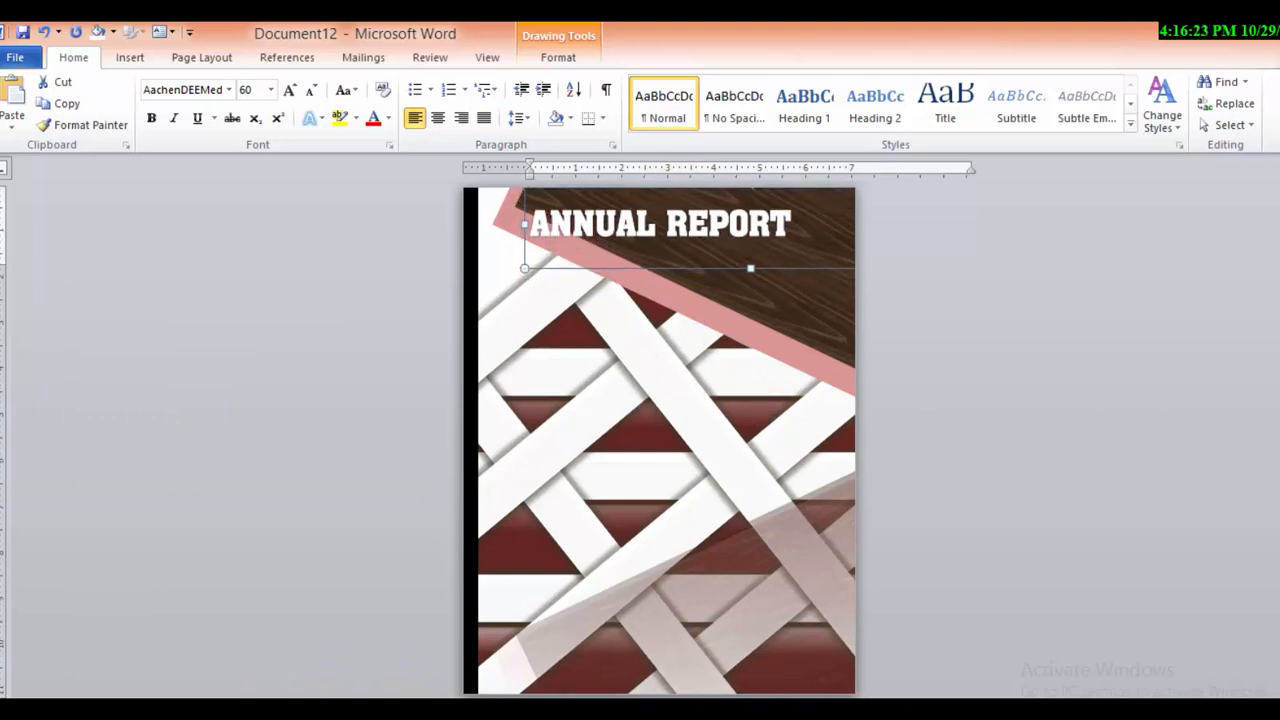
key(Right)
key(Right)
key(Right)
key(Right)
key(Right)
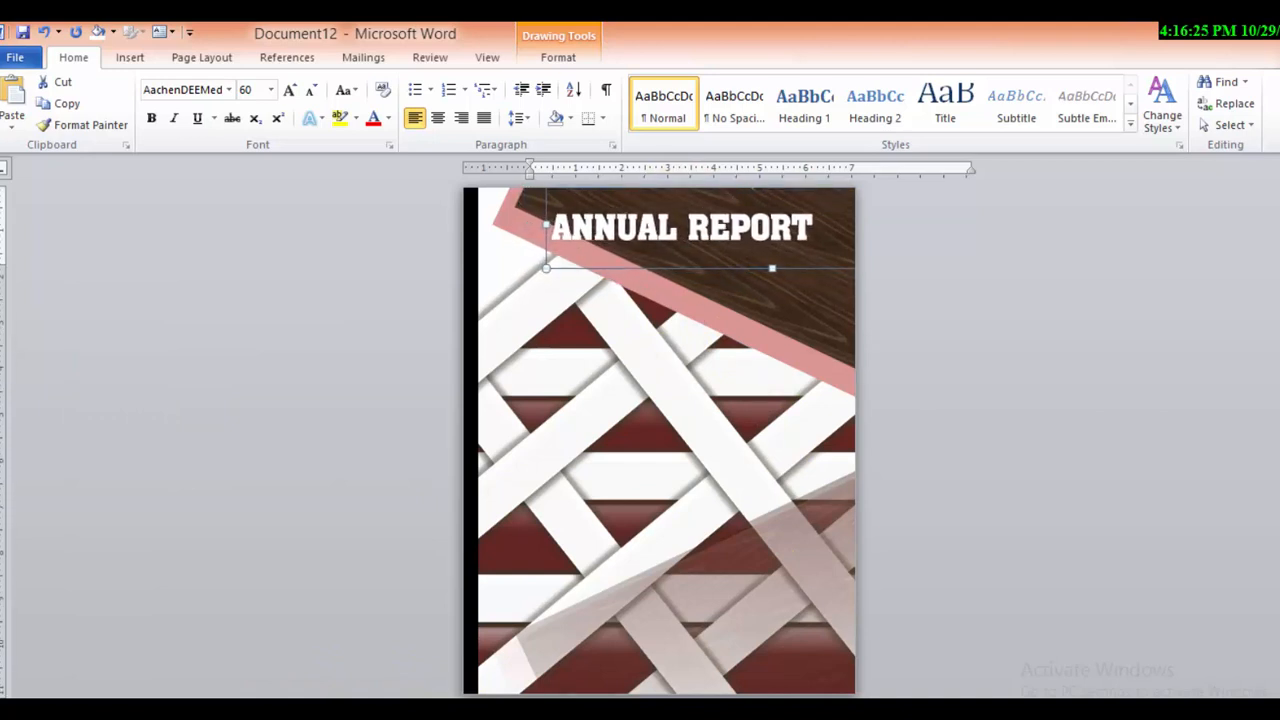
key(Right)
key(Right)
key(Right)
key(Right)
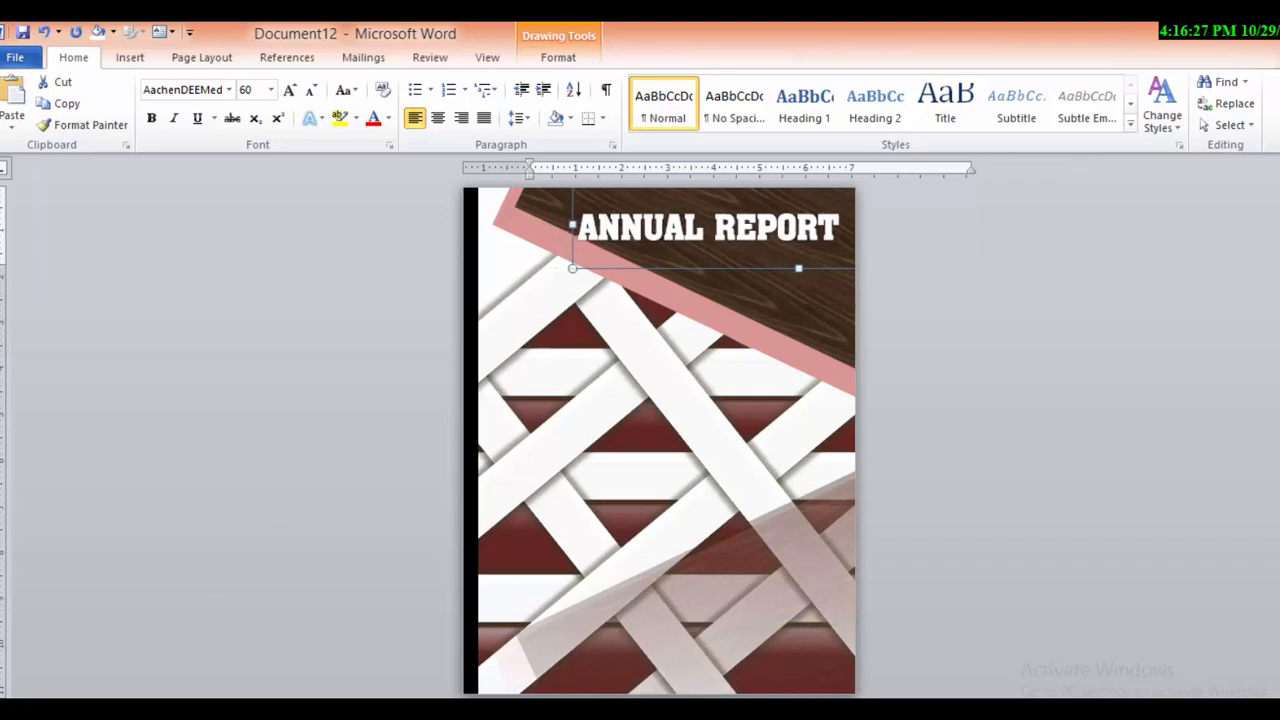
key(Right)
key(Right)
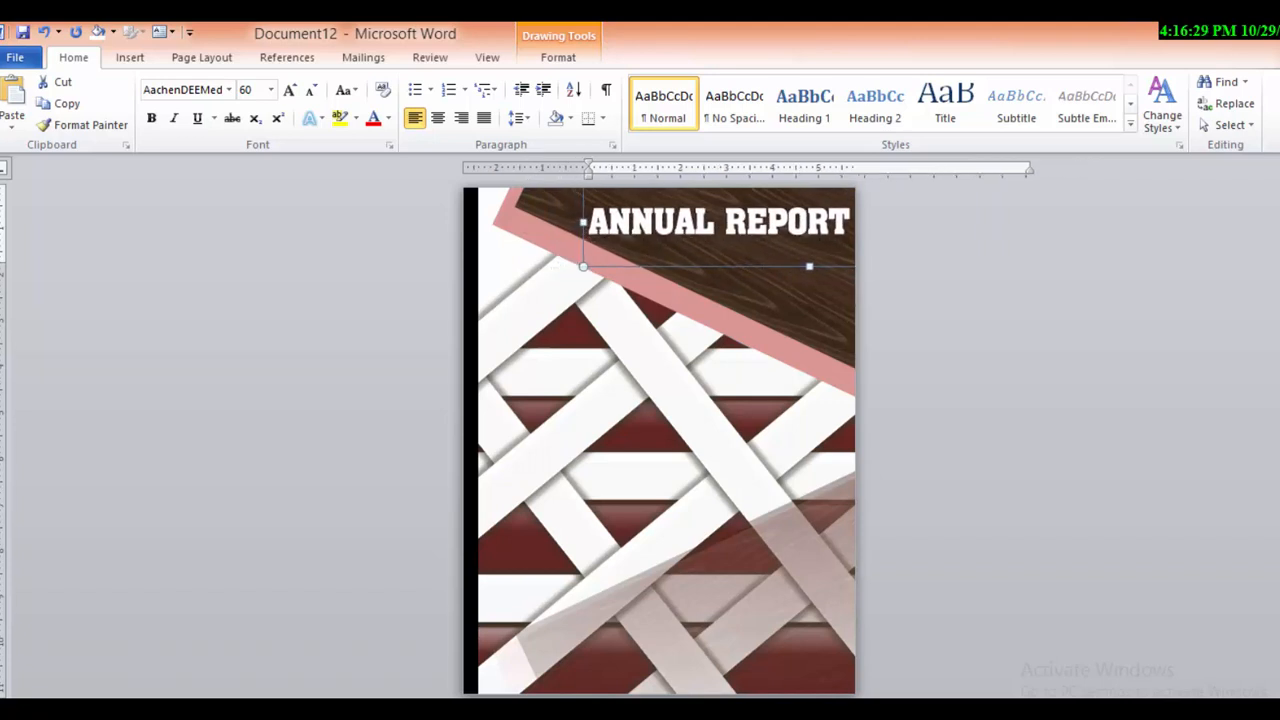
key(Up)
key(Up)
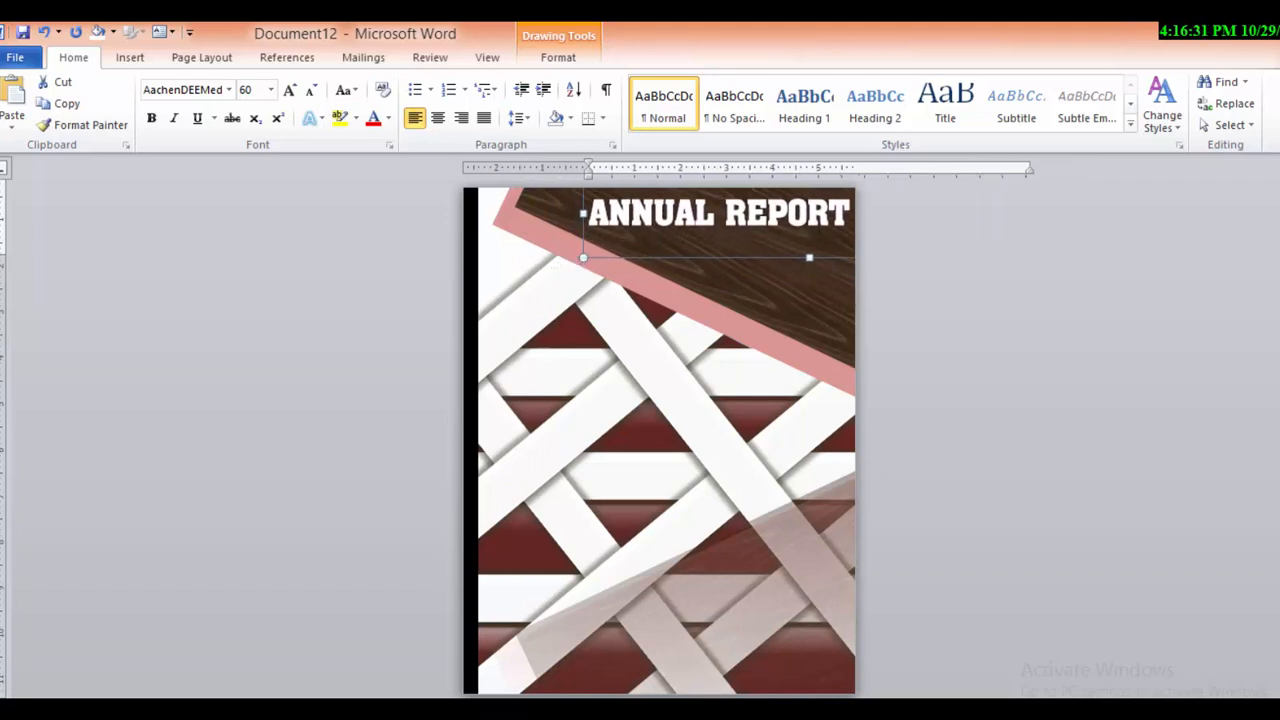
mouse_move(204, 710)
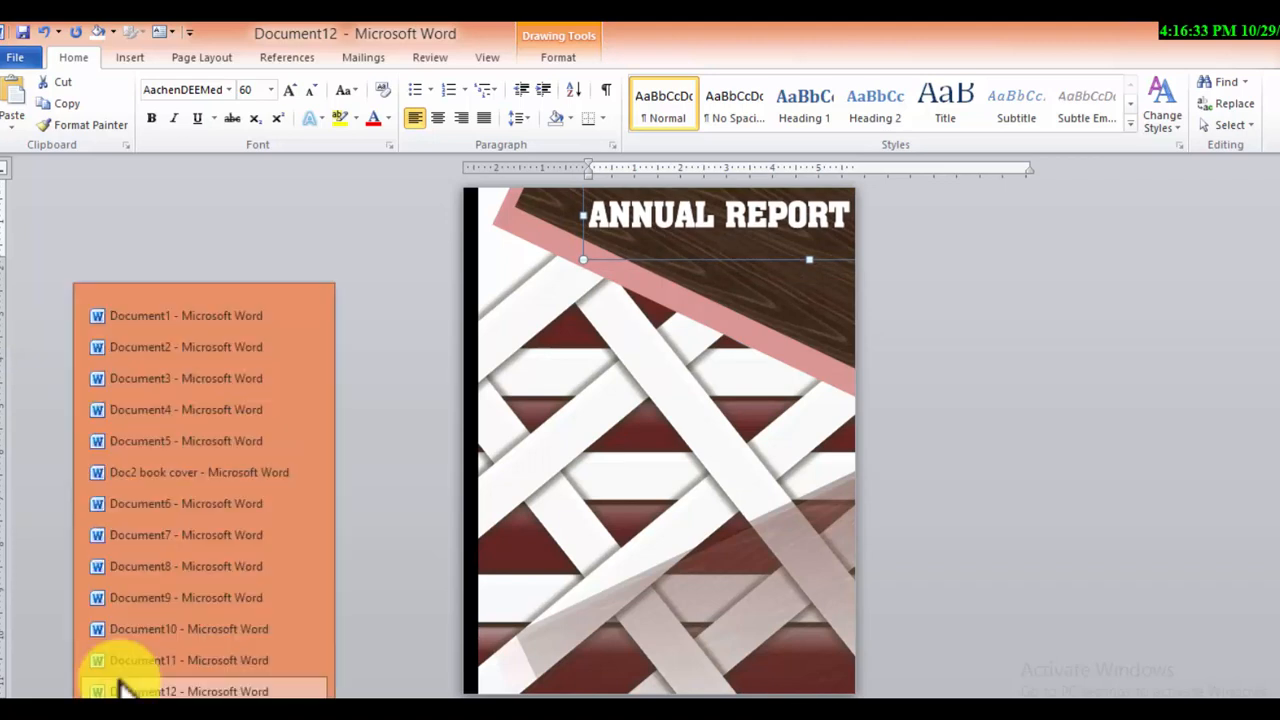
Insert a Simple Text Box below the title and paste the cut "2023" text into it
click(1200, 491)
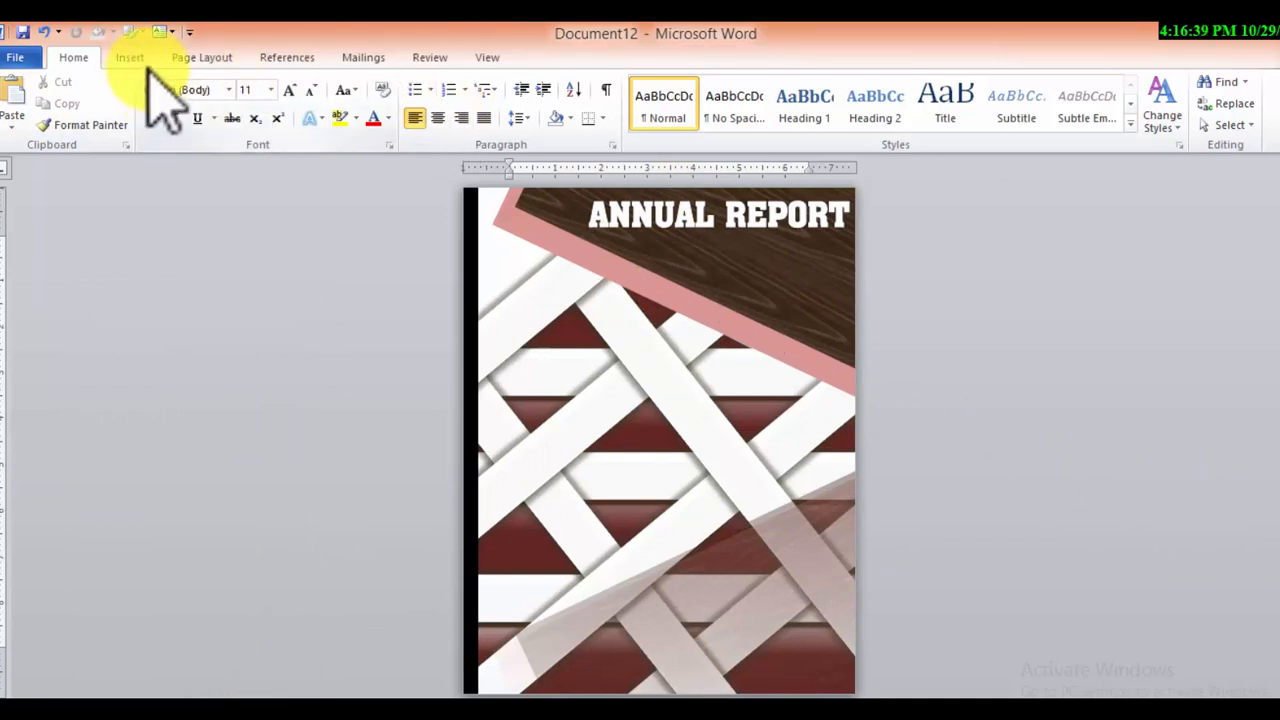
click(120, 58)
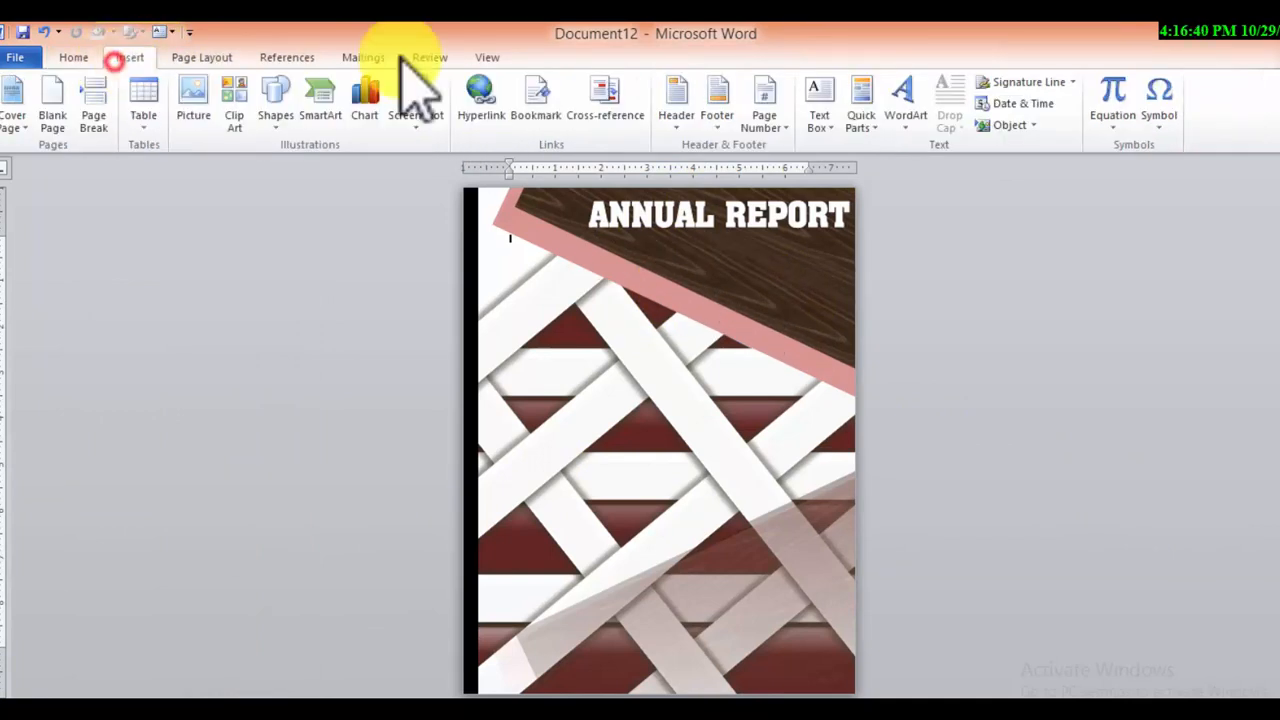
click(820, 105)
click(860, 210)
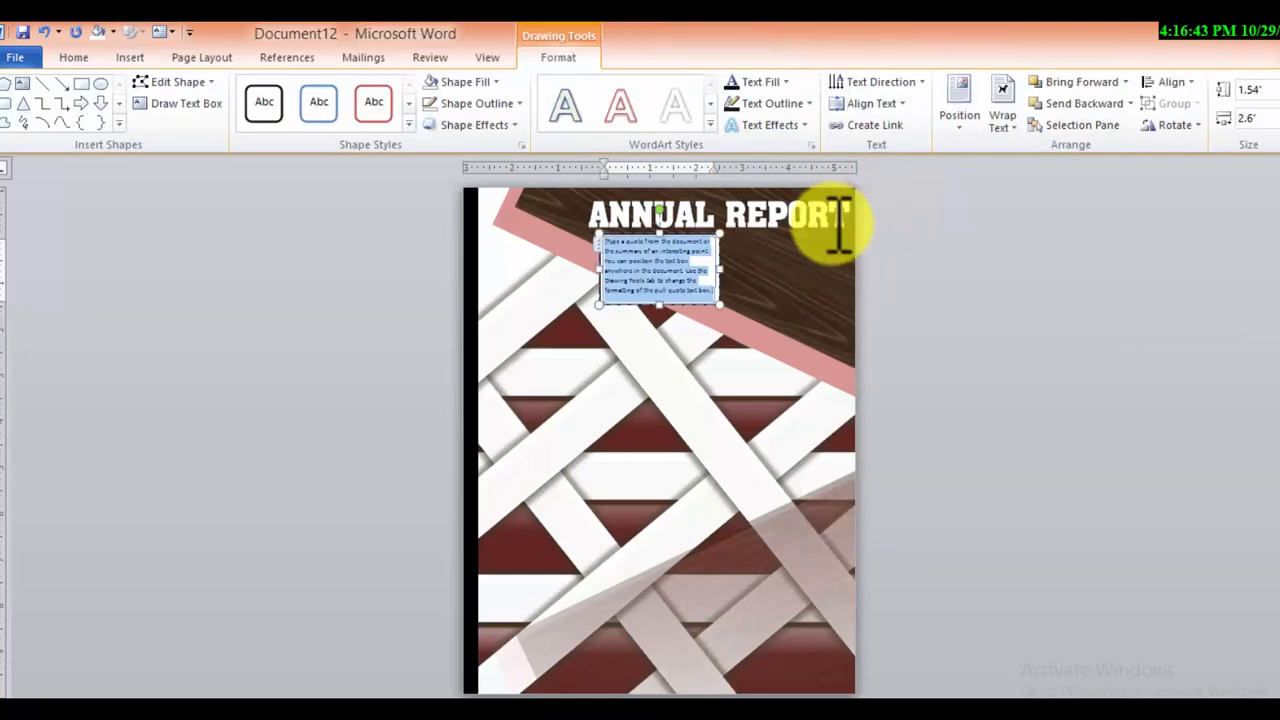
key(ctrl+v)
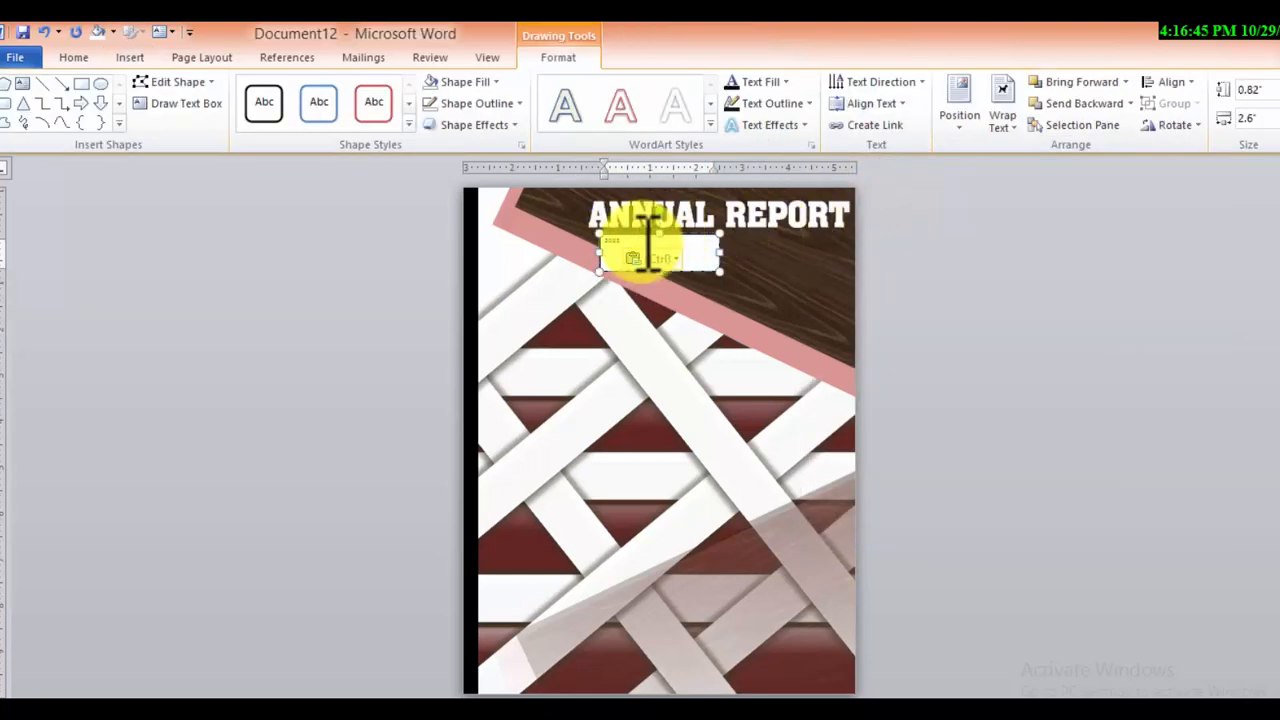
Enlarge "2023" to 80 pt and change its font to Algerian
click(84, 57)
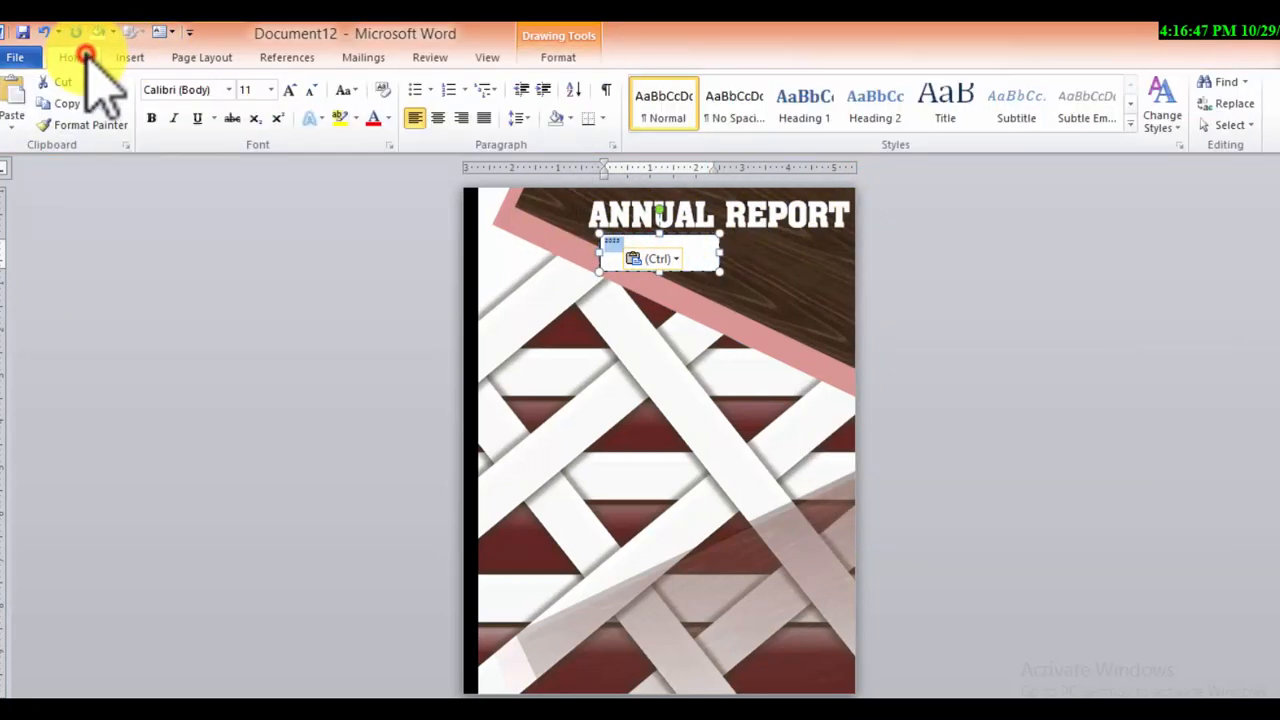
click(284, 89)
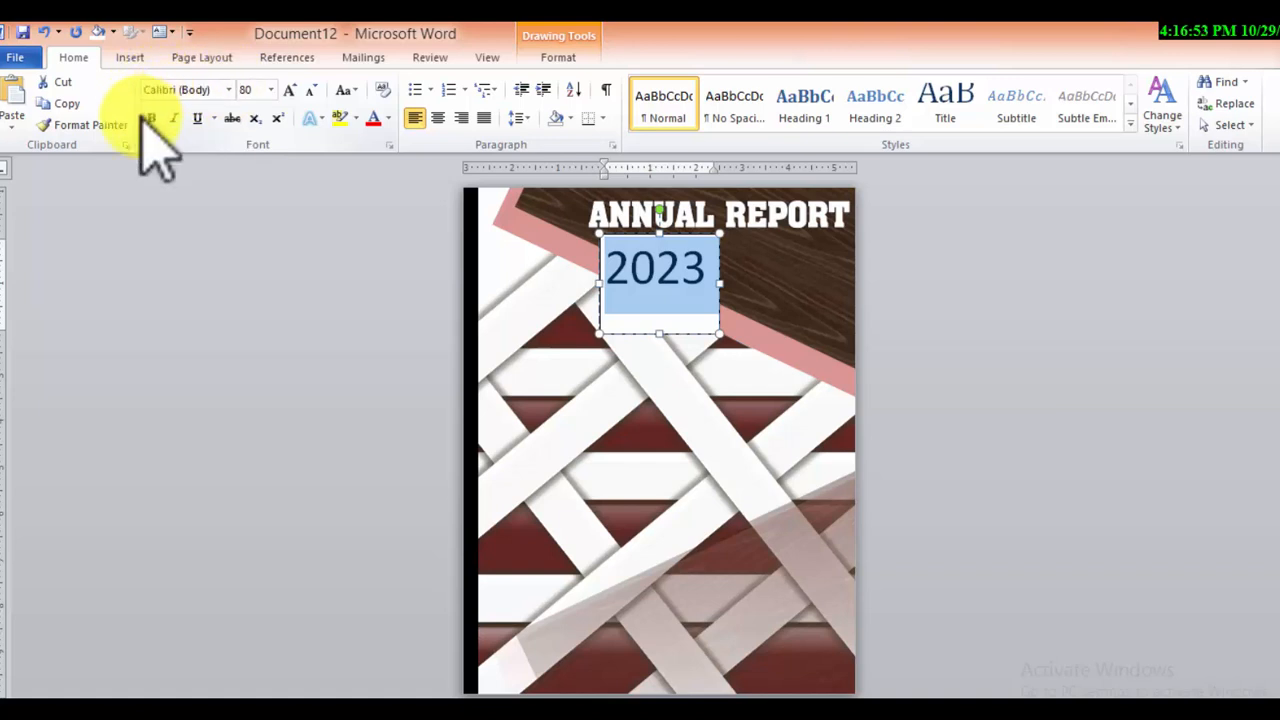
click(228, 90)
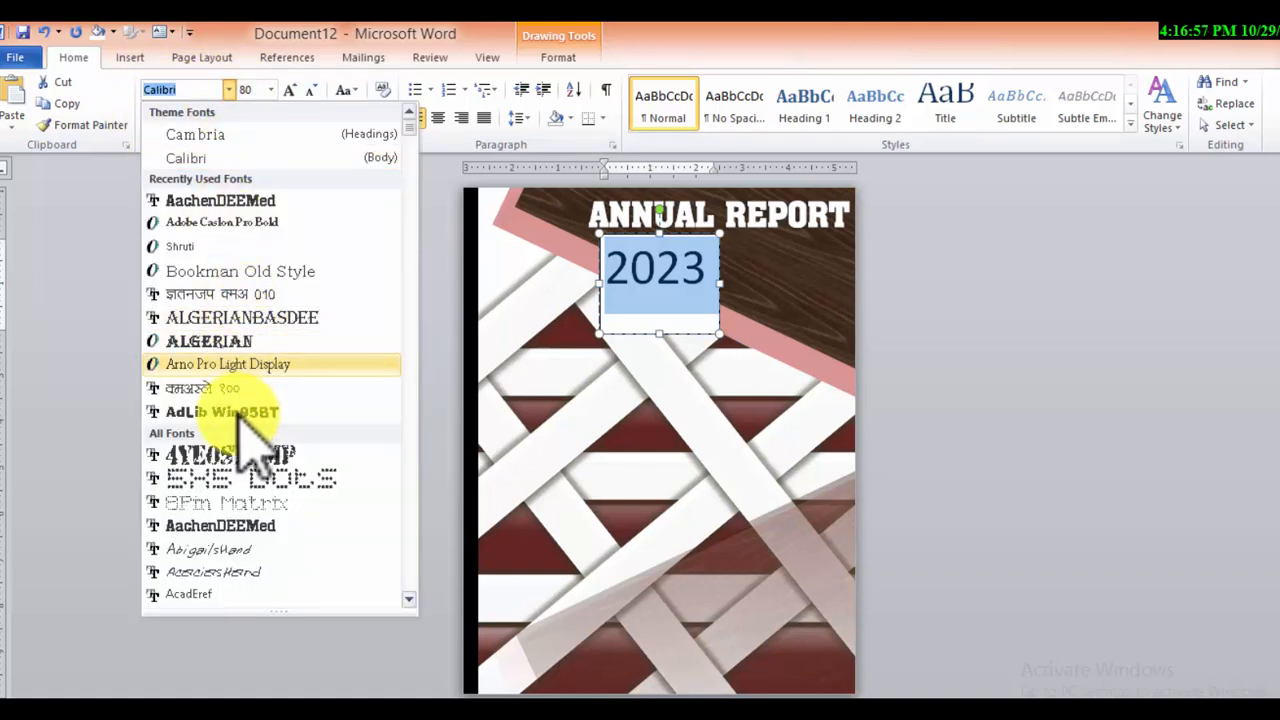
click(240, 345)
key(ctrl+a)
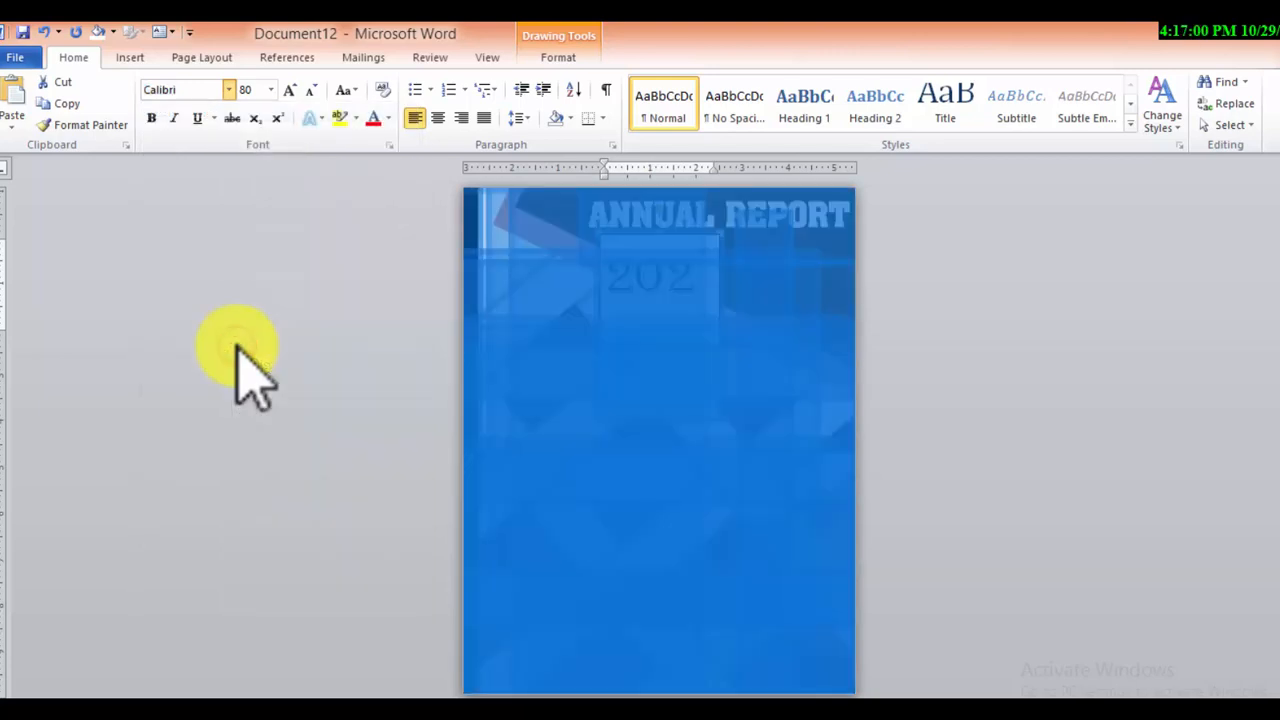
Remove the fill and outline of the "2023" text box and widen it to fit the year on one line
click(830, 295)
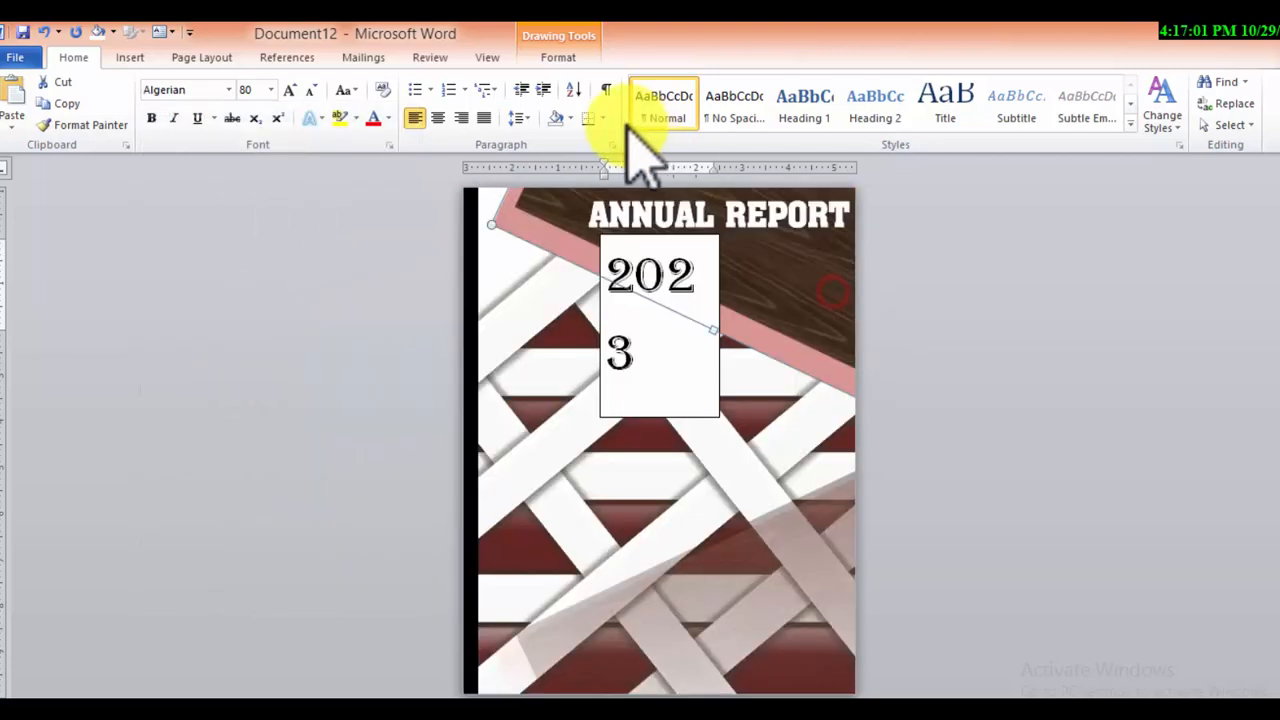
click(720, 329)
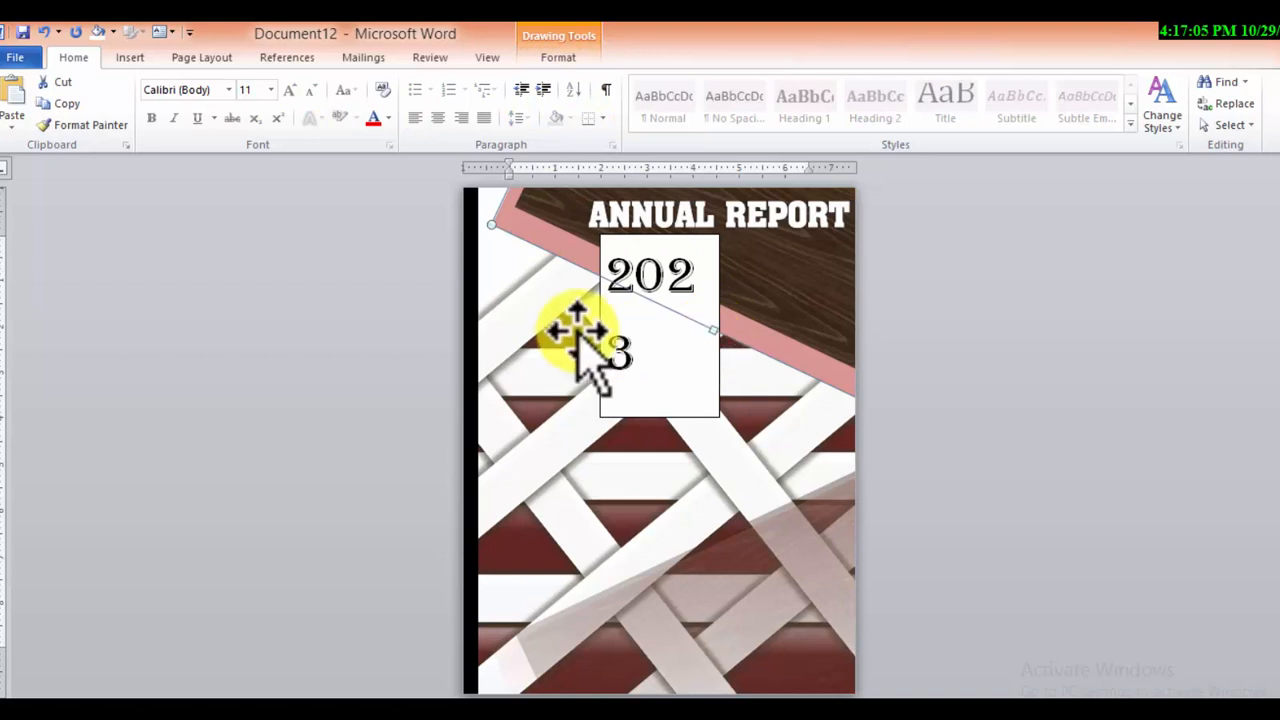
click(615, 305)
click(560, 57)
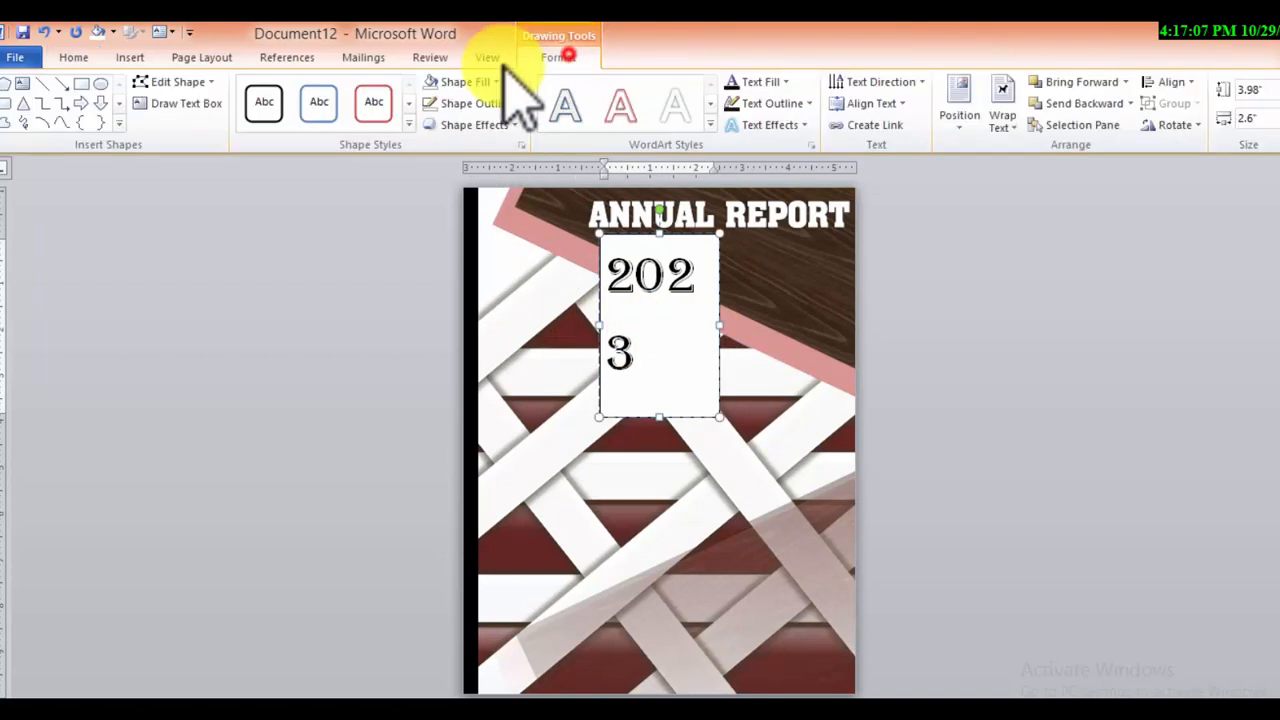
click(428, 82)
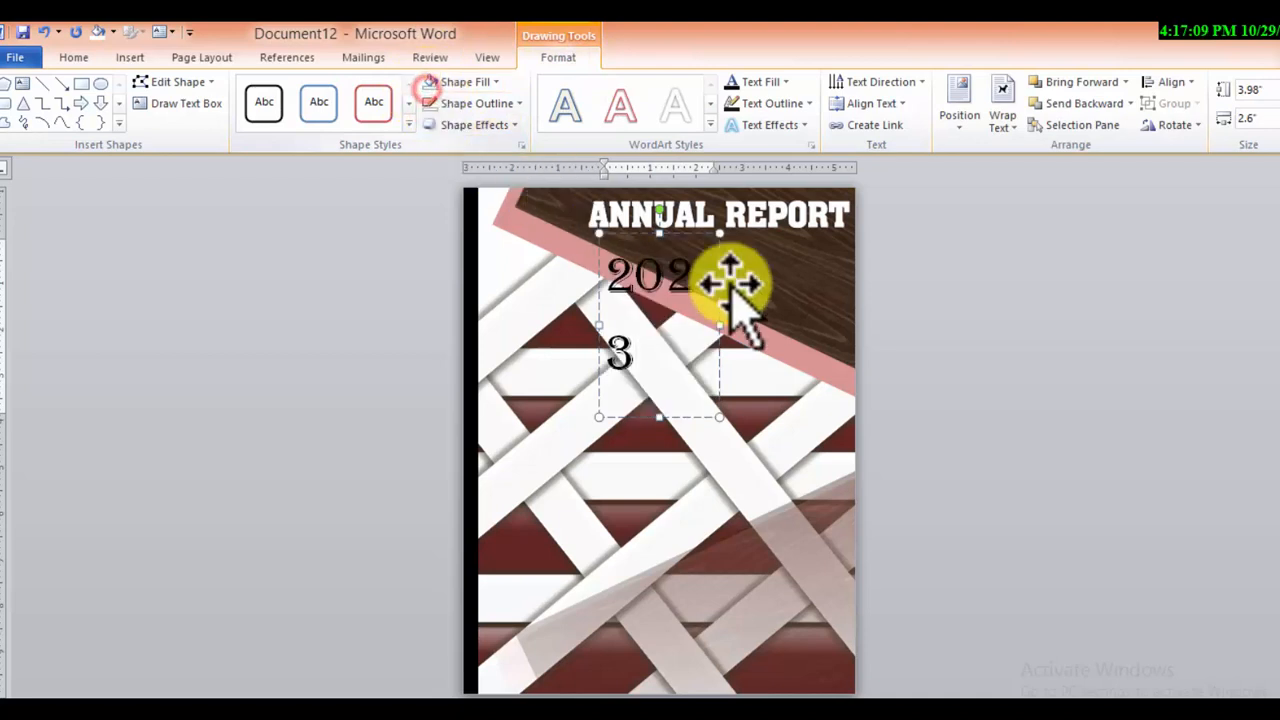
click(720, 323)
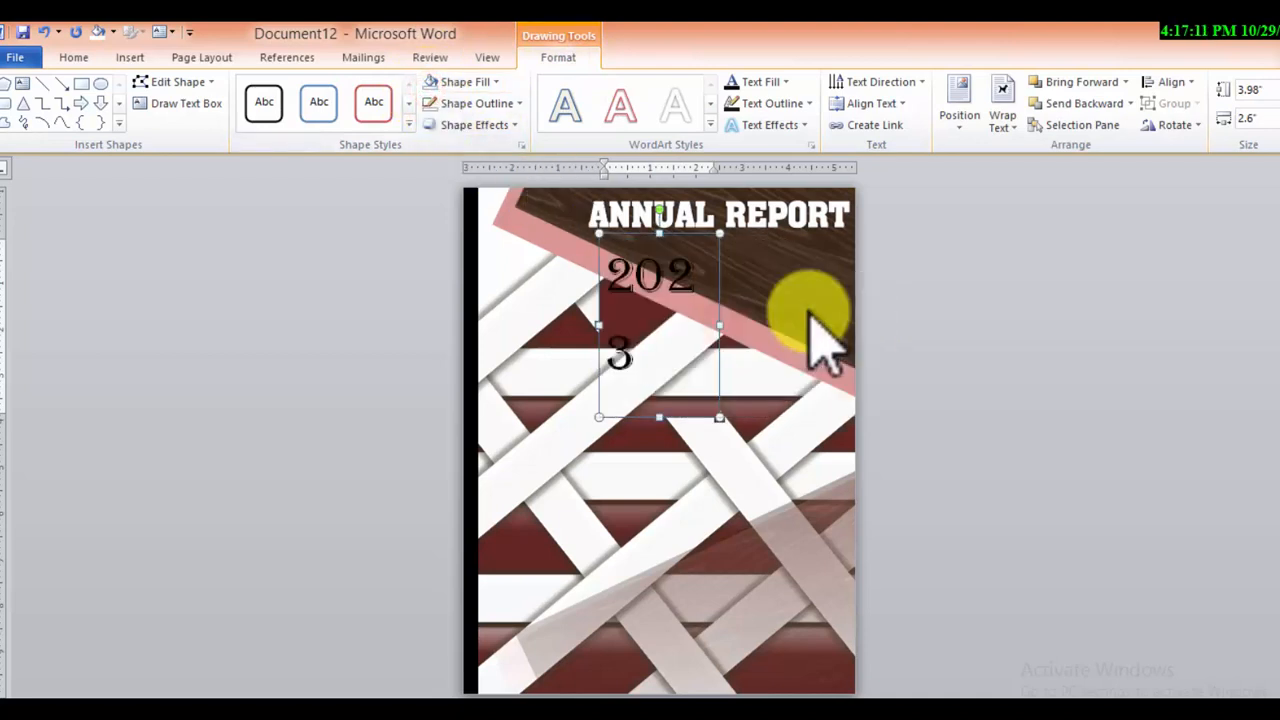
drag(720, 325, 808, 312)
Move the "2023" text box beneath "ANNUAL REPORT" and apply the silver-grey WordArt style to the year
drag(681, 277, 531, 268)
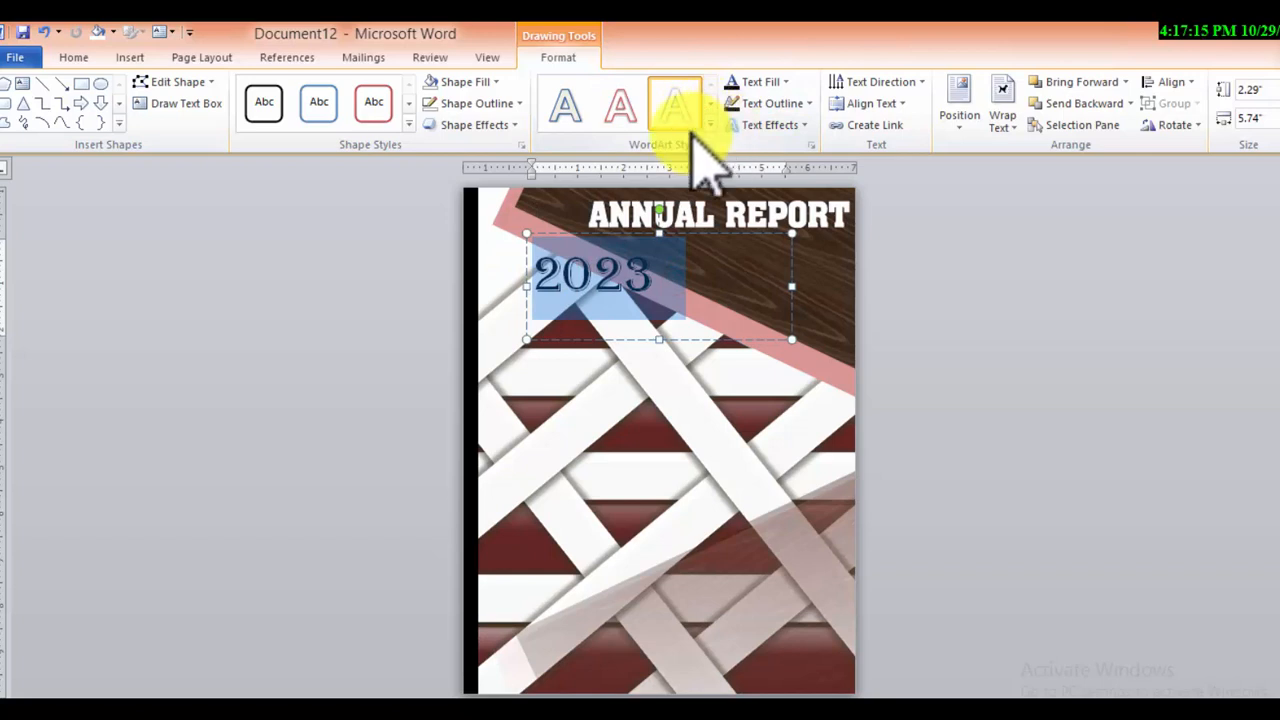
click(695, 110)
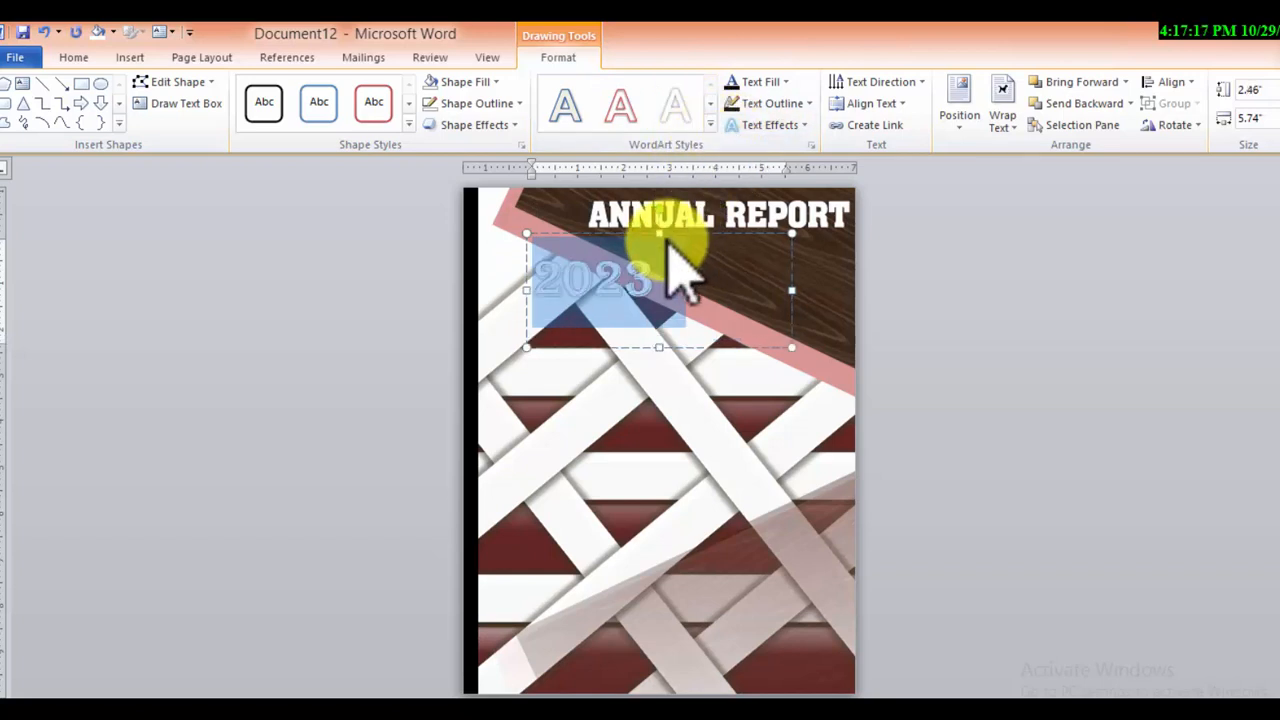
drag(694, 270, 645, 258)
click(780, 258)
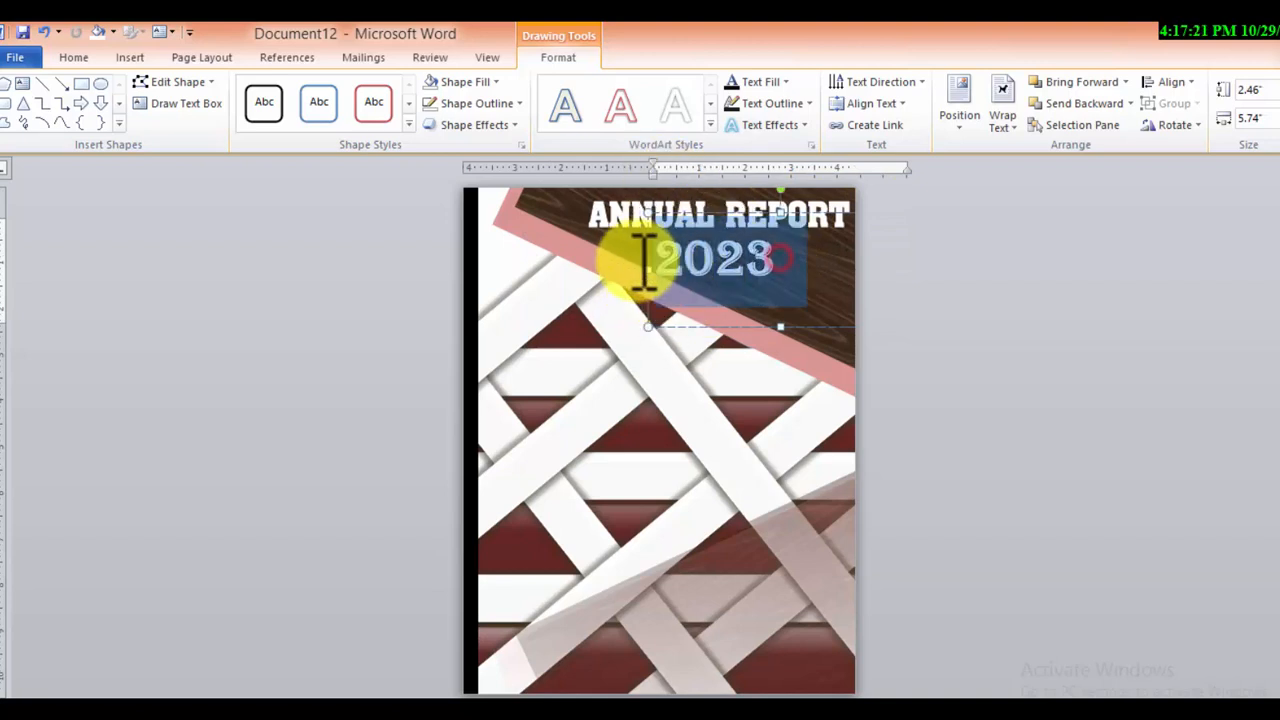
click(710, 122)
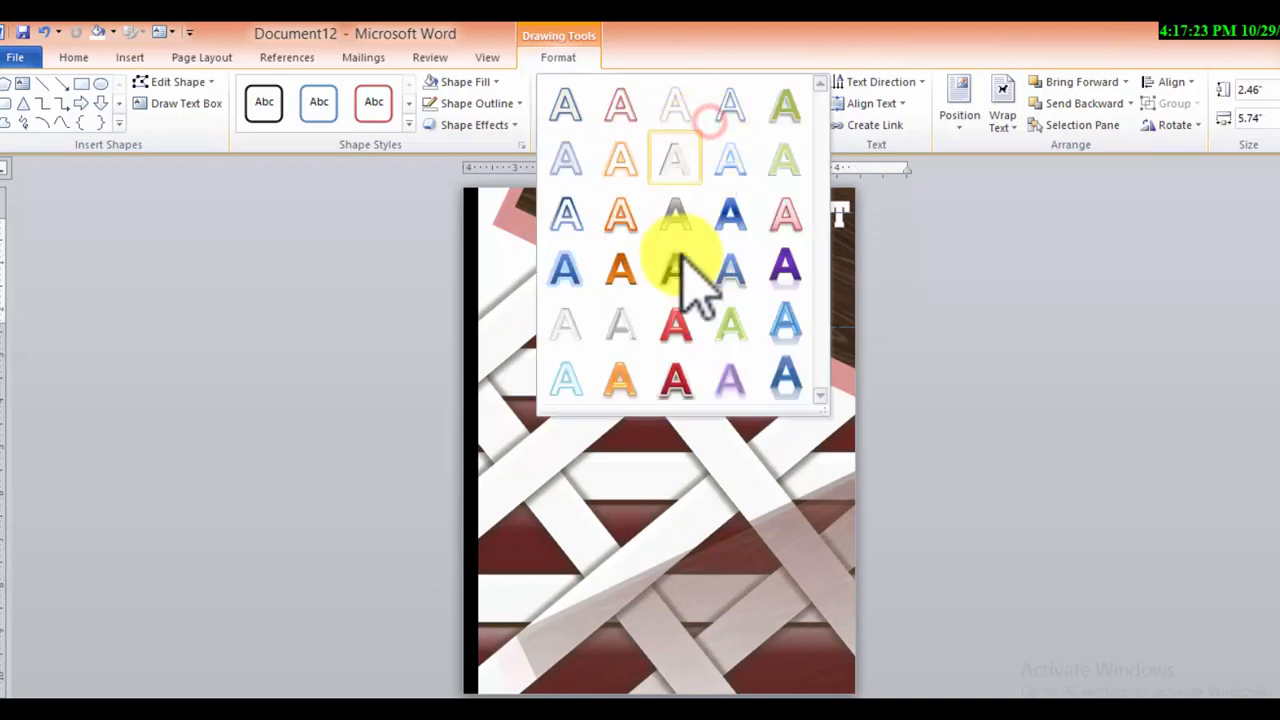
click(628, 326)
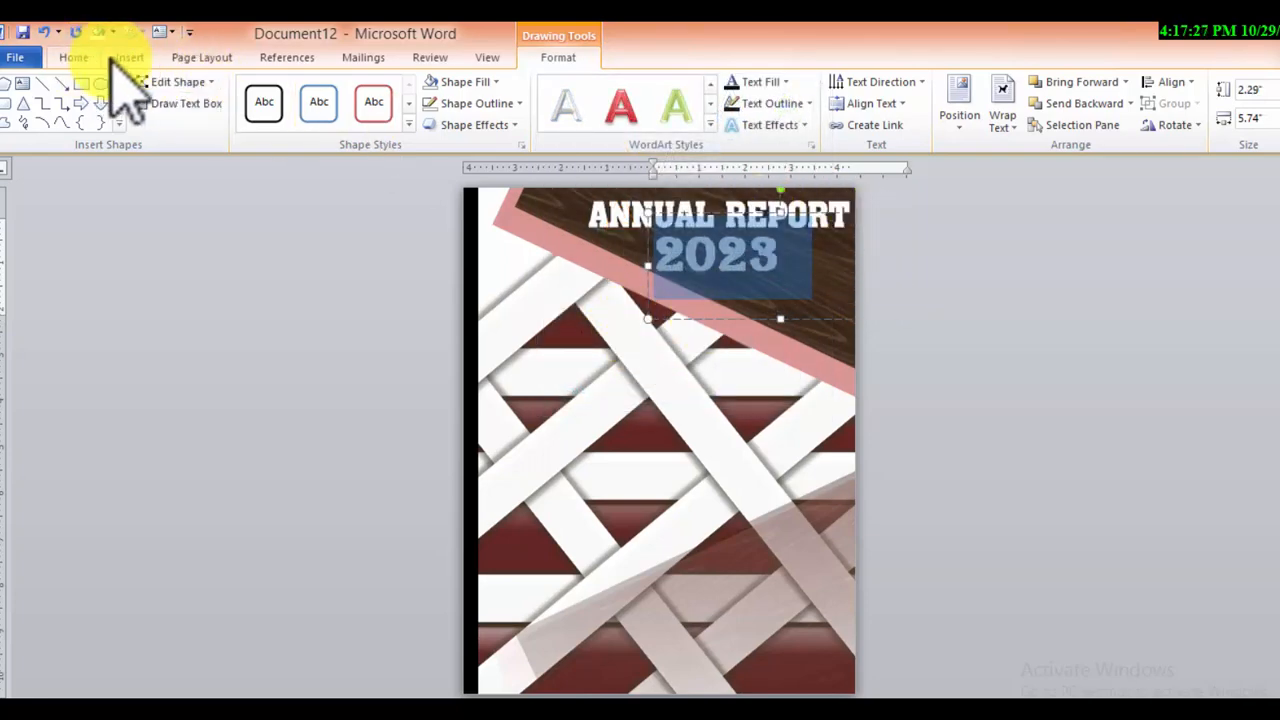
Change "2023" to the Adobe Caslon Pro Bold font and move its text box right, beneath "REPORT"
click(70, 57)
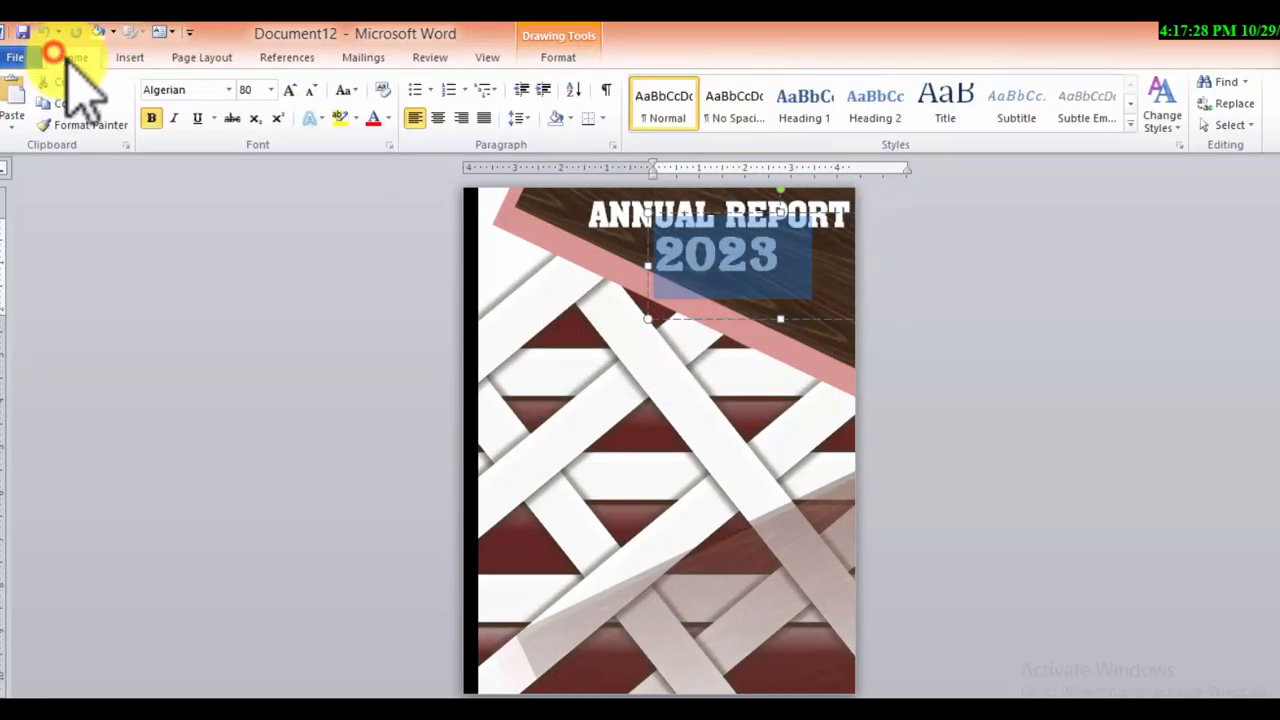
click(229, 89)
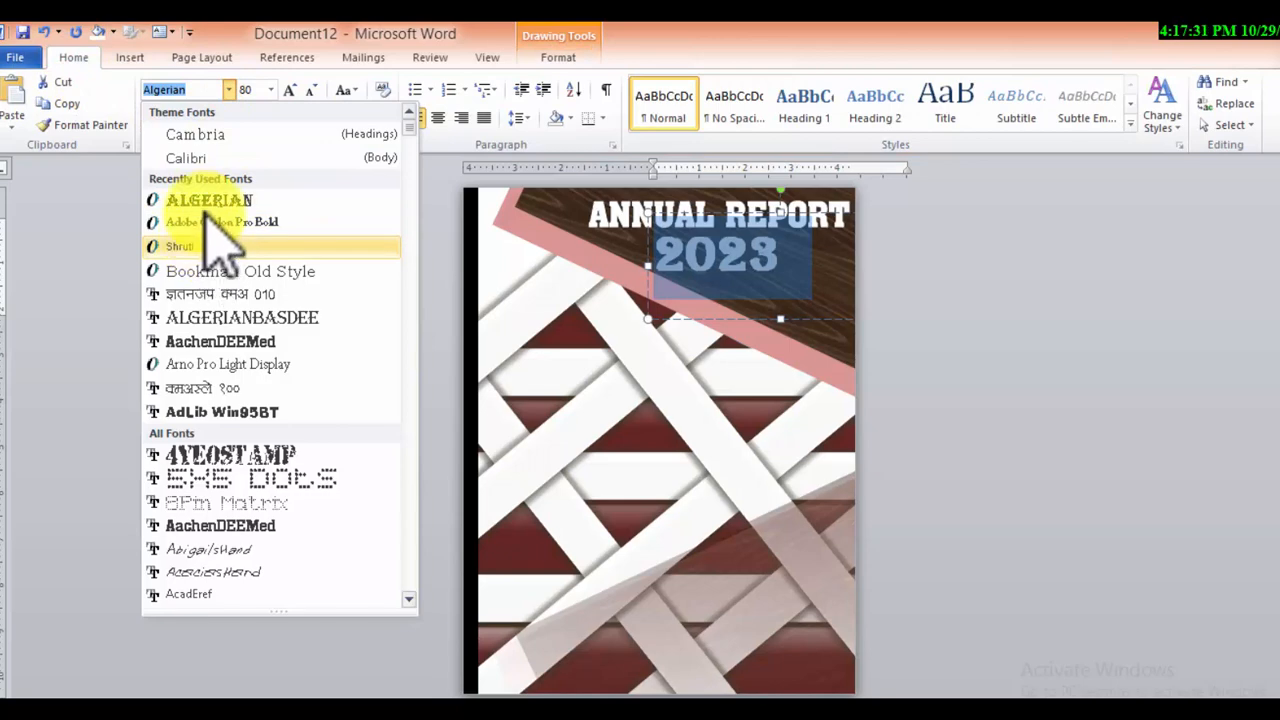
click(206, 220)
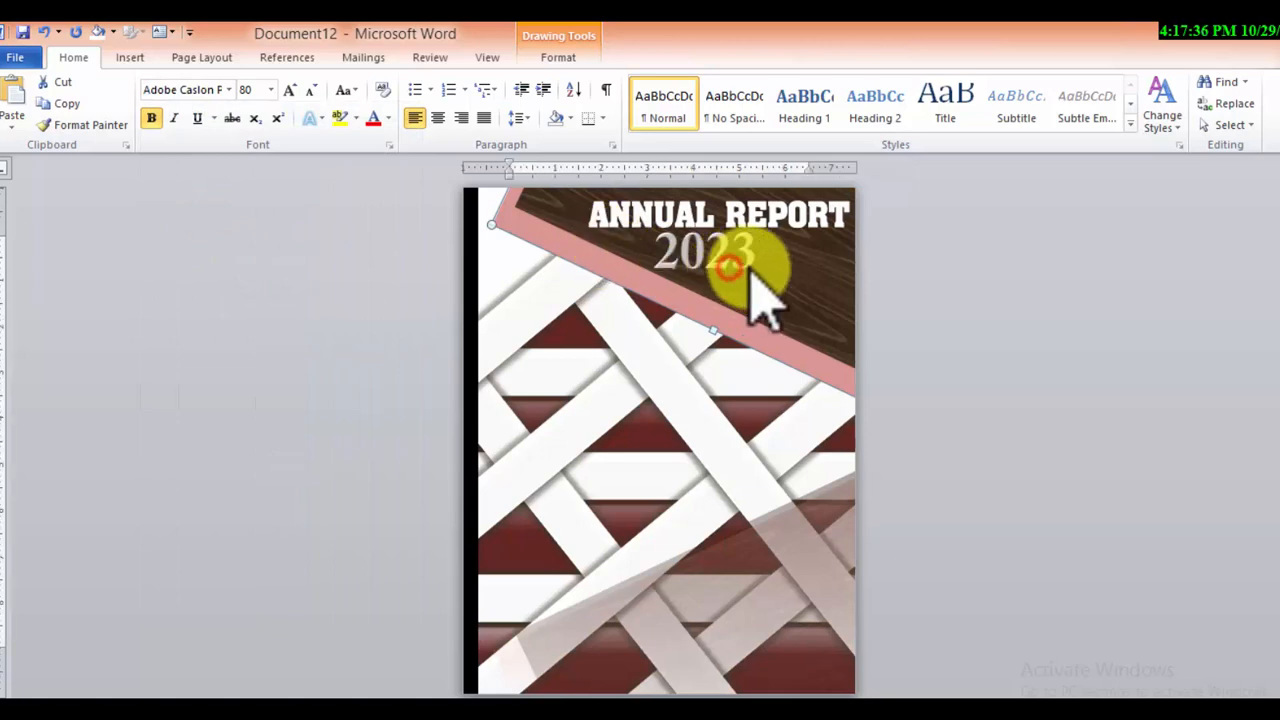
click(731, 265)
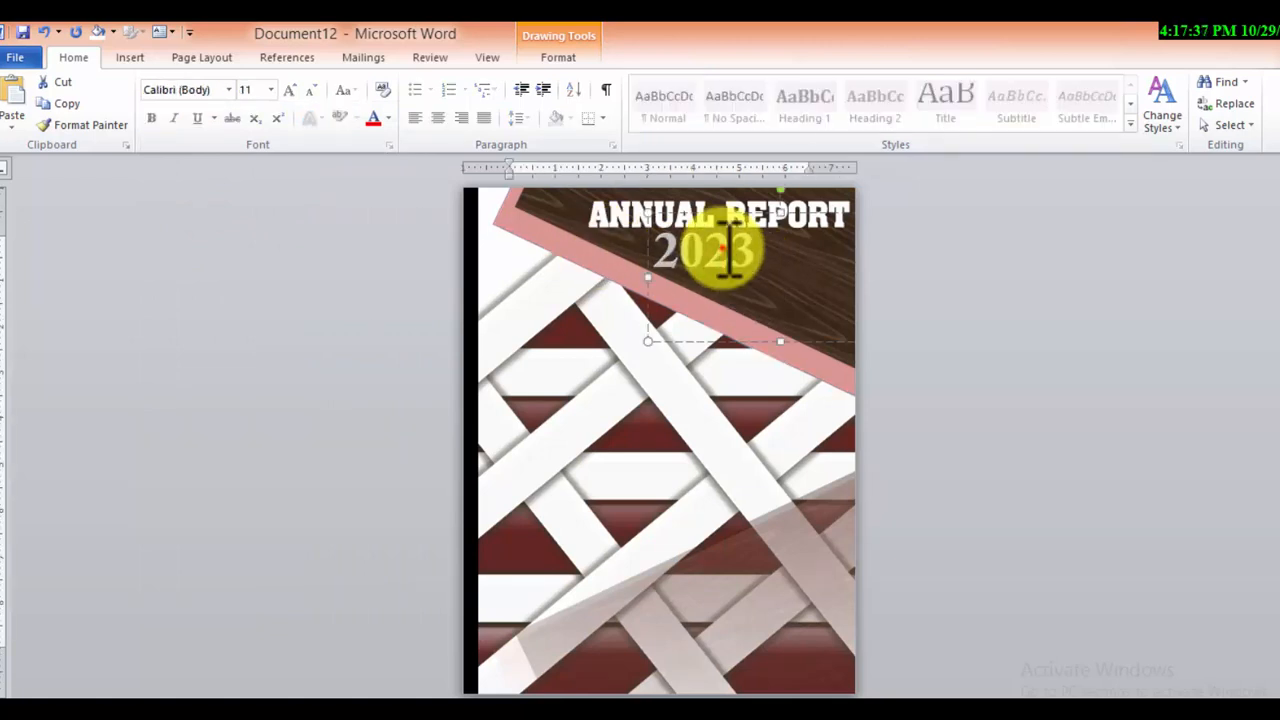
click(735, 343)
drag(735, 343, 803, 352)
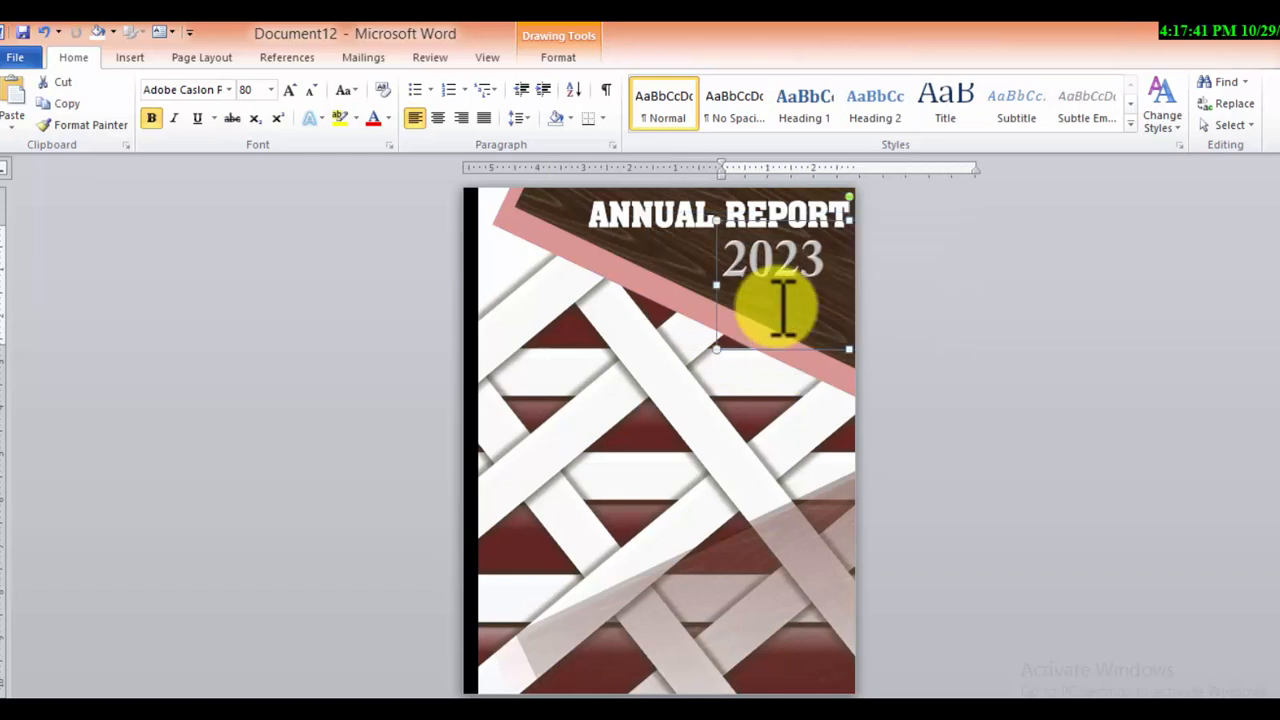
Set the text fill of "2023" to white
drag(829, 262, 733, 265)
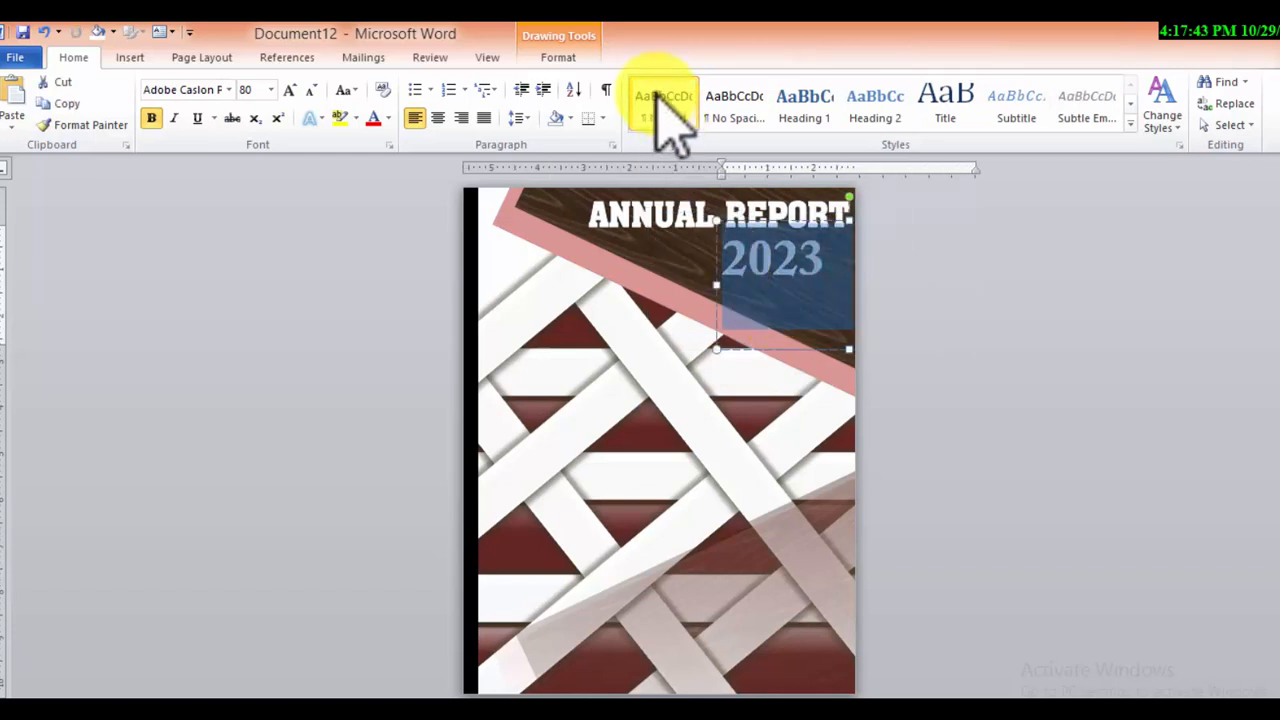
click(545, 48)
click(764, 80)
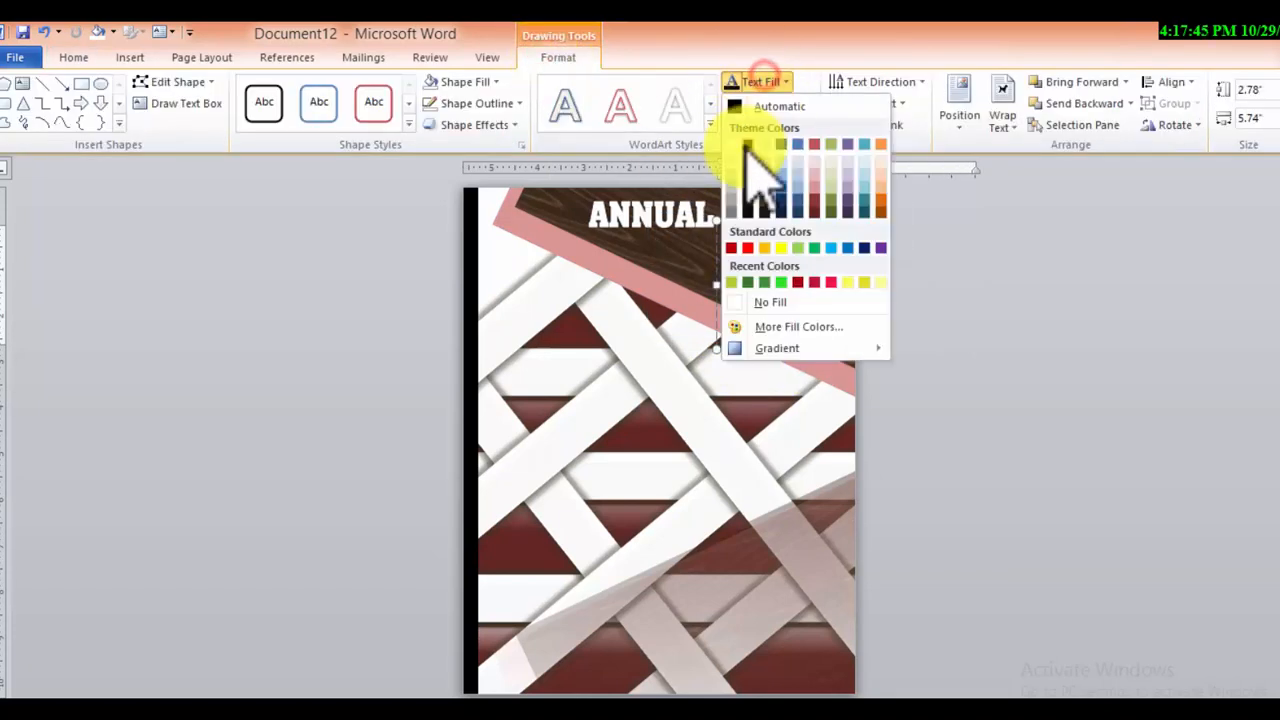
click(733, 144)
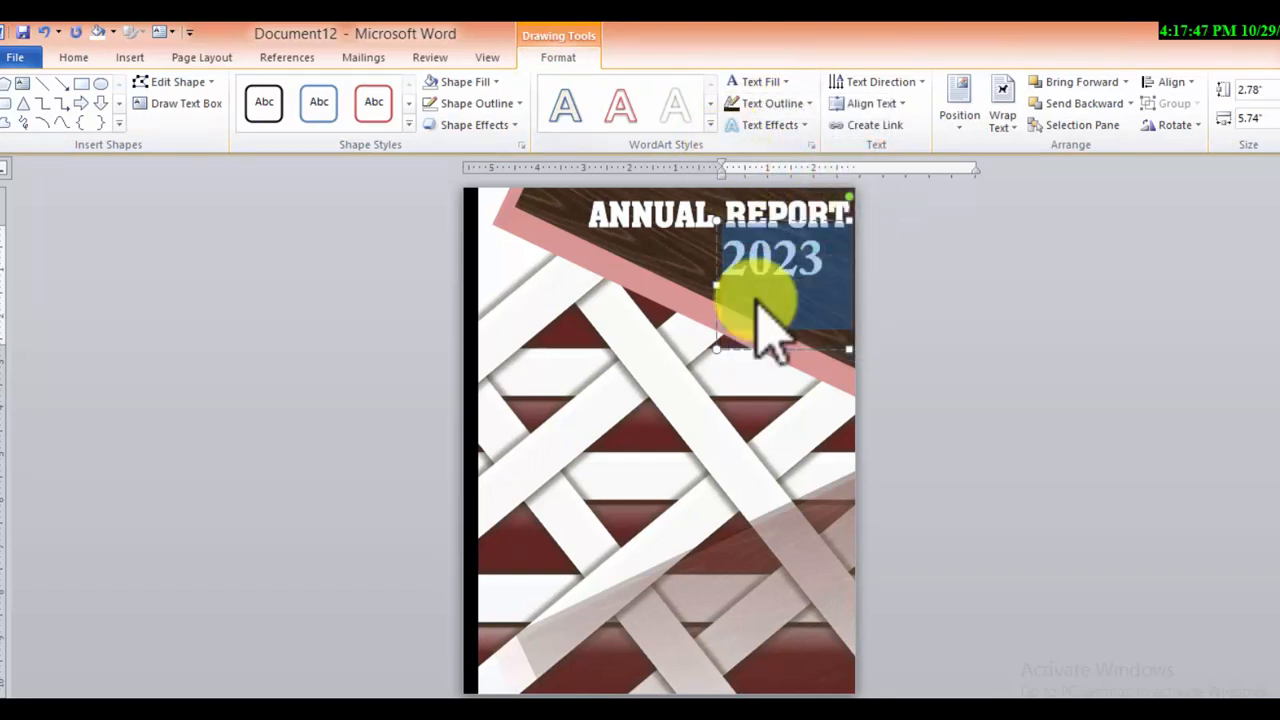
Shift the "2023" text box slightly right to bring the year closer to the right end of "REPORT"
click(779, 347)
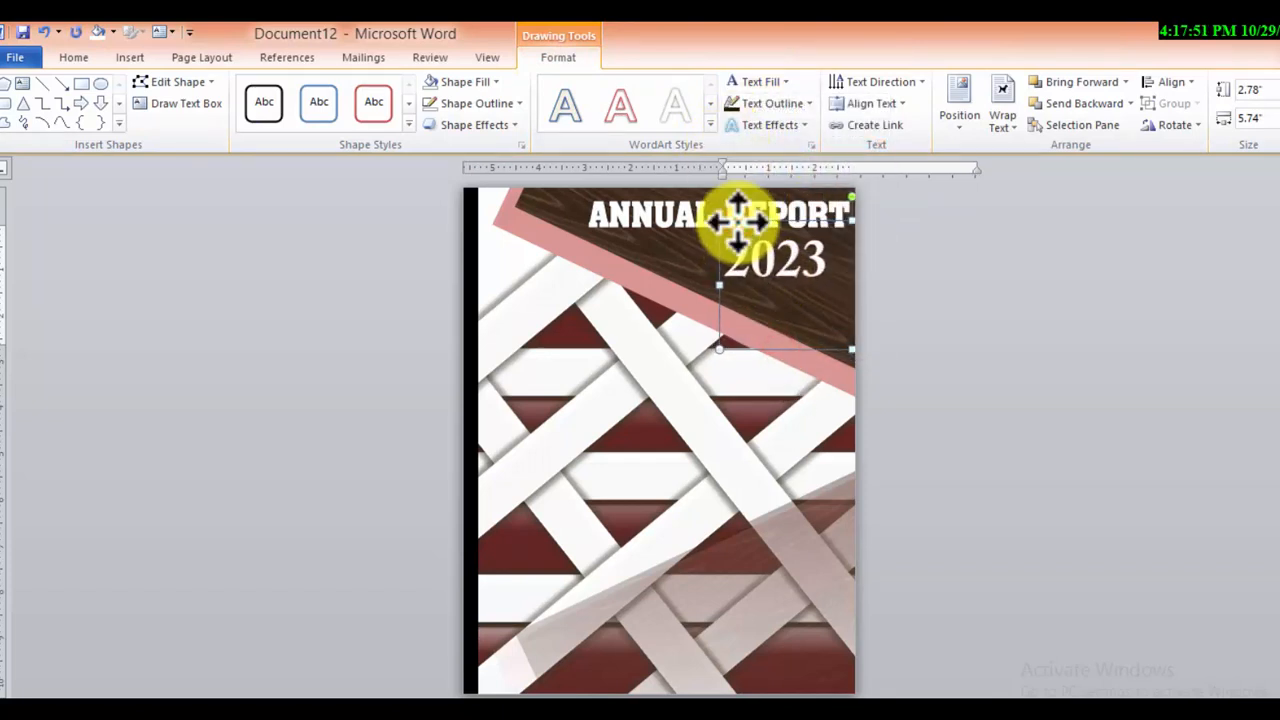
drag(737, 219, 738, 222)
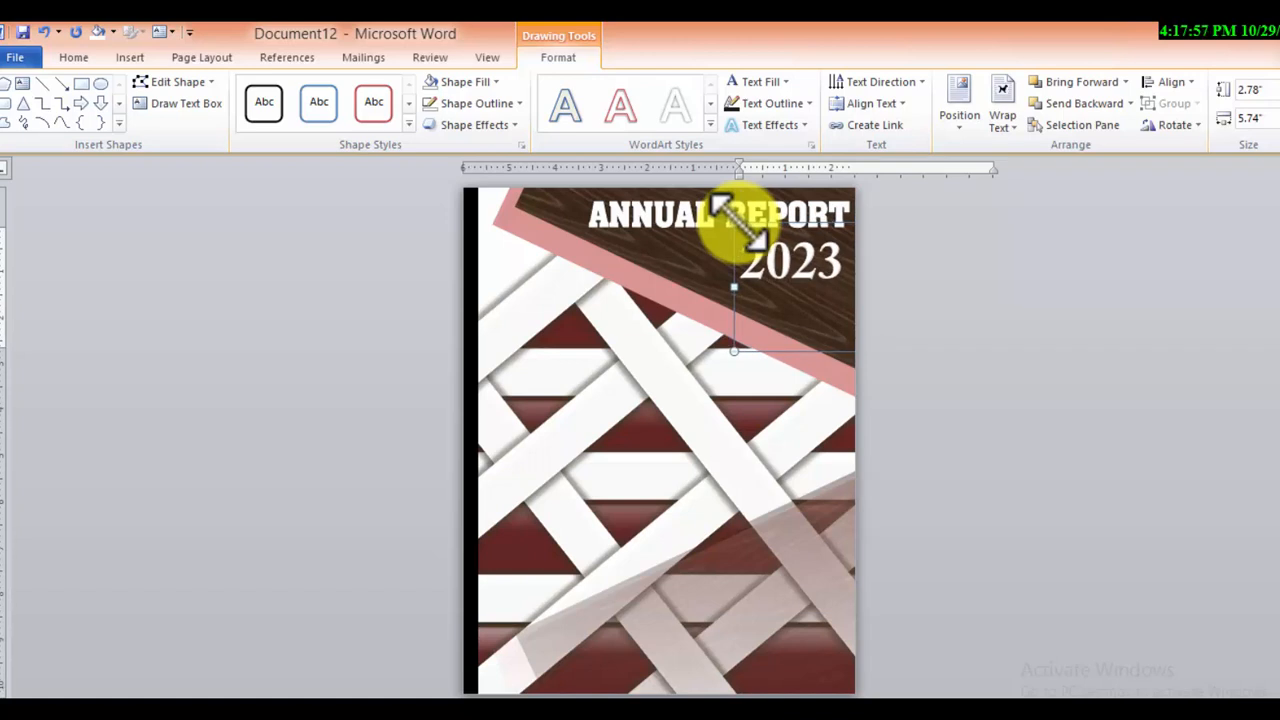
click(980, 585)
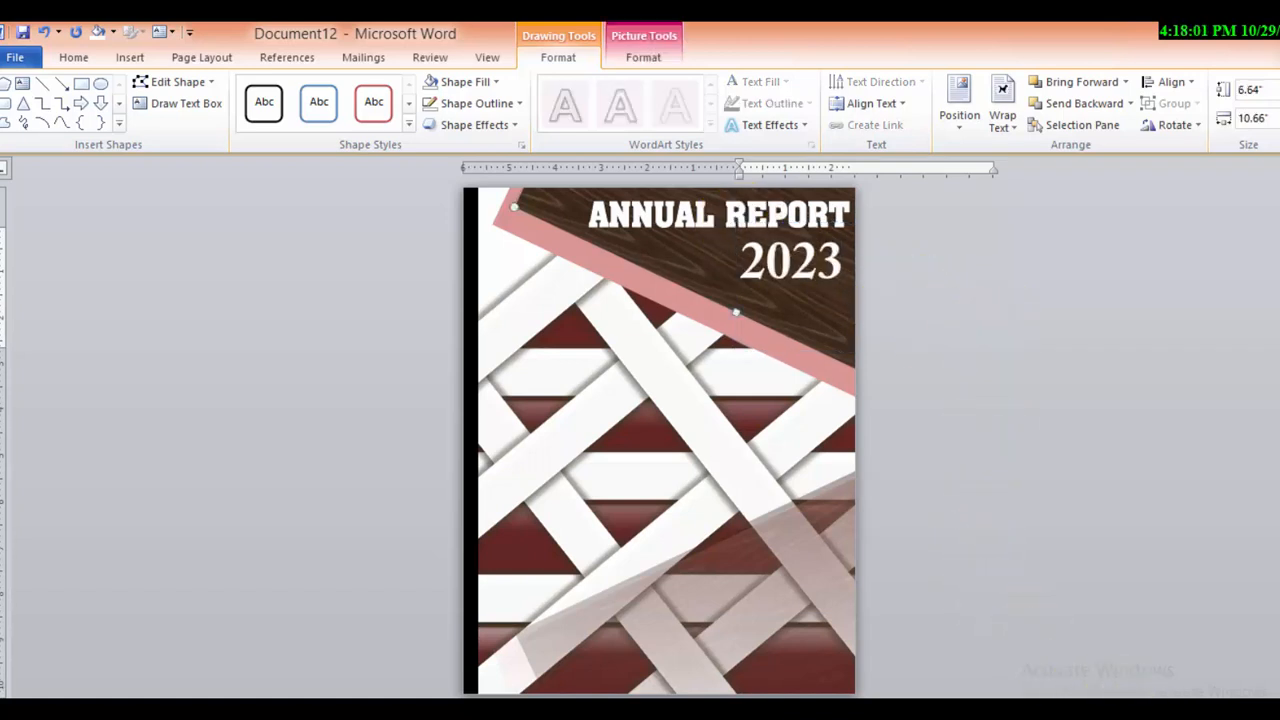